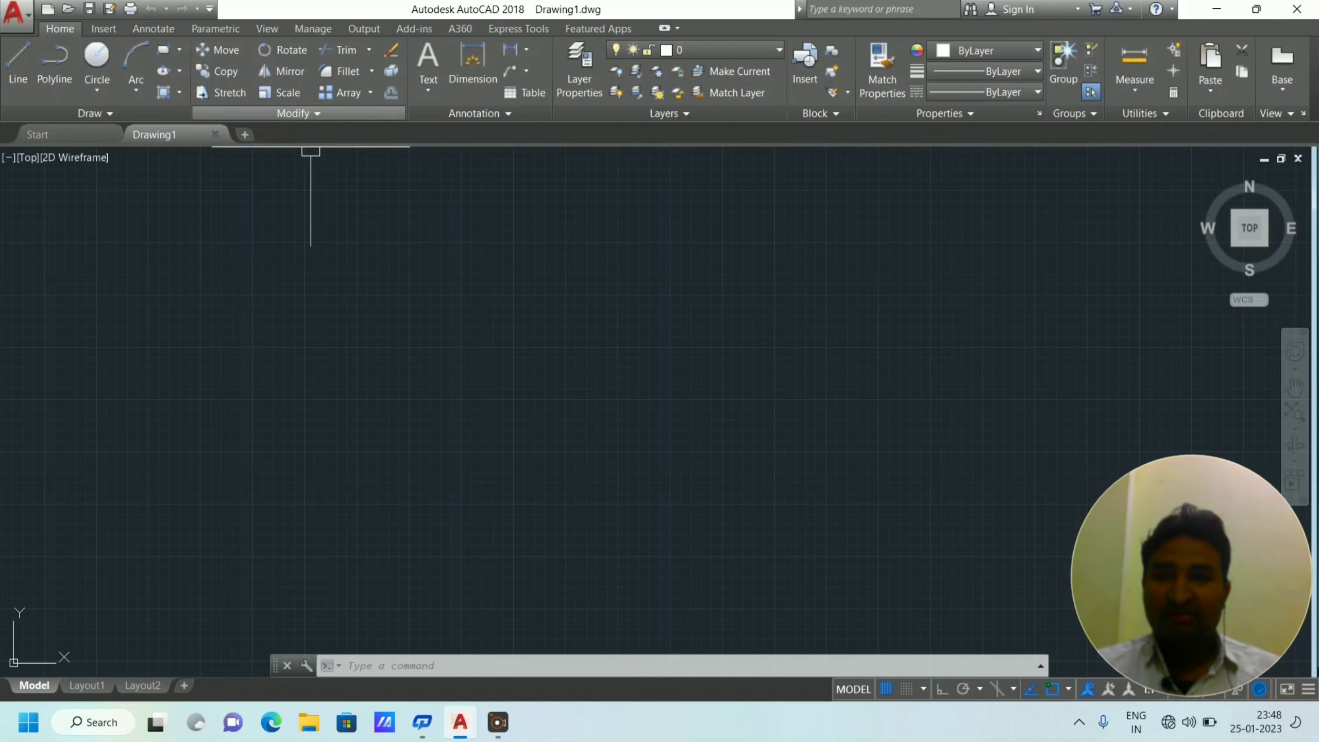
left_click(299, 113)
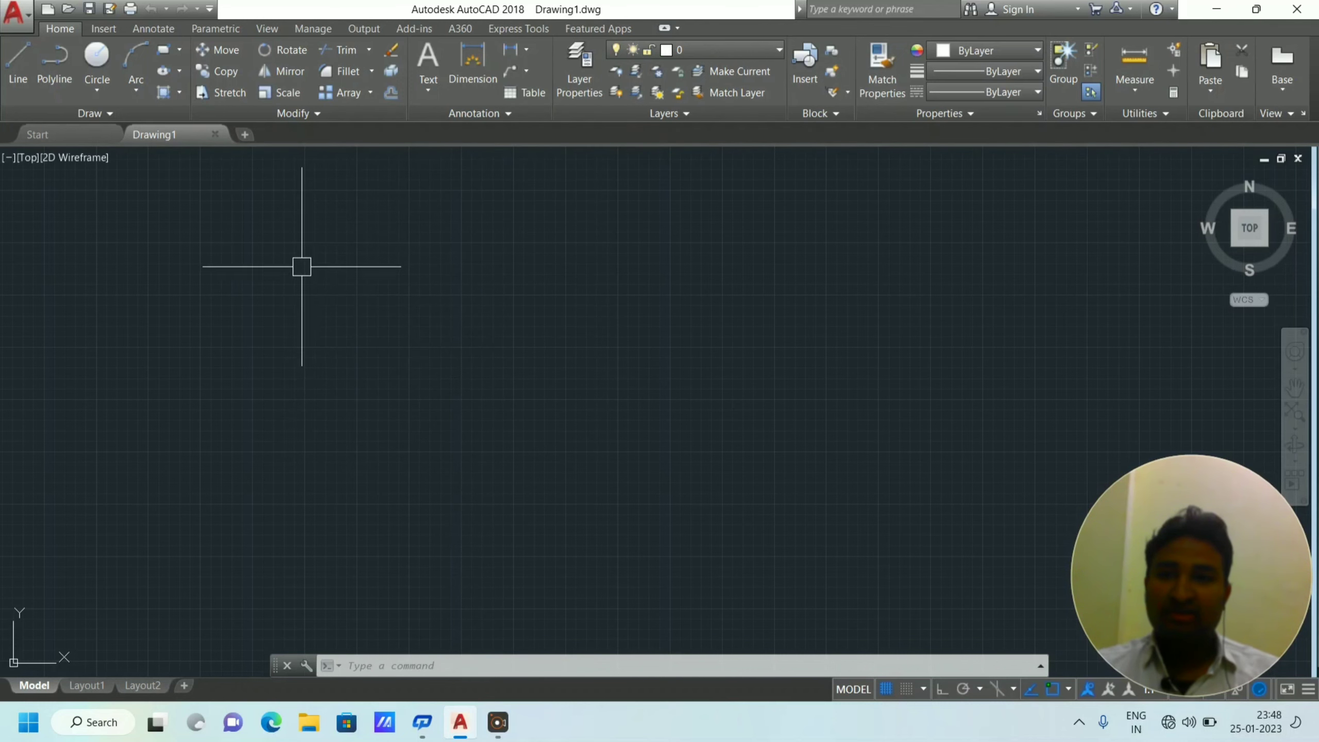
left_click(270, 112)
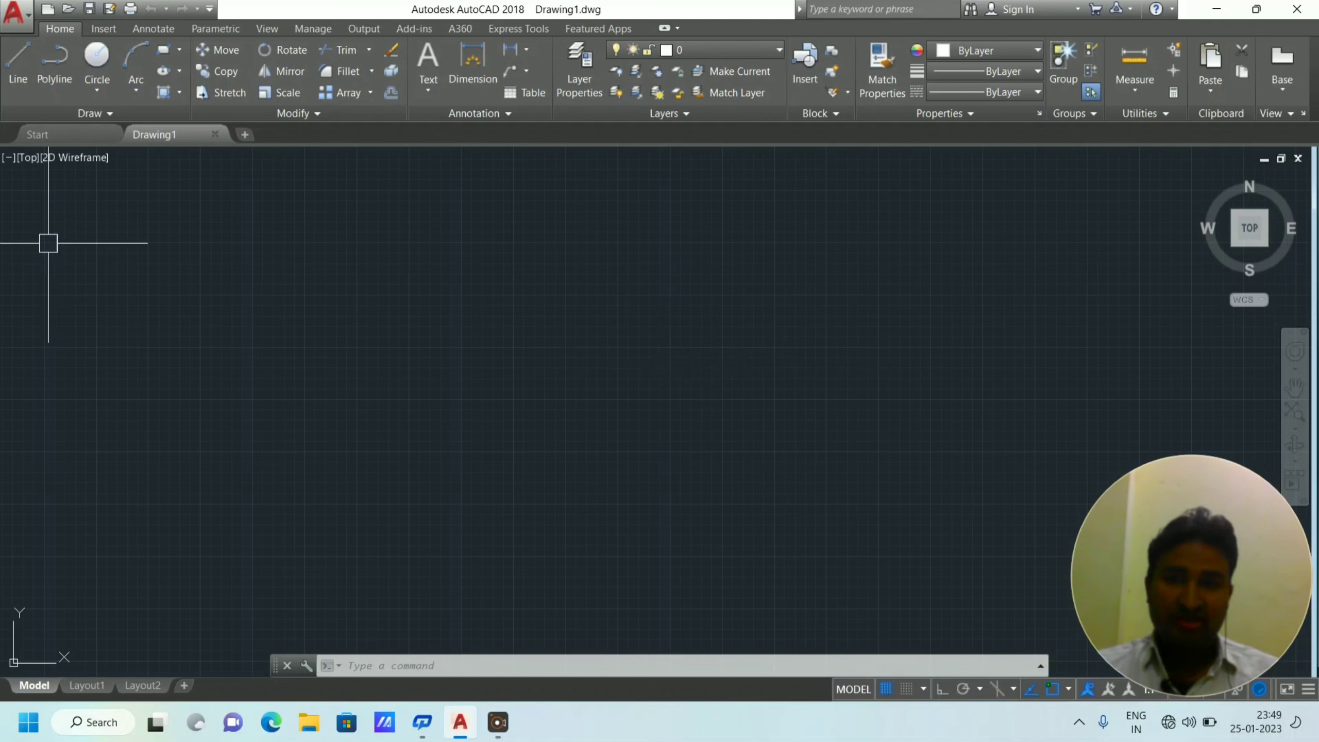
Draw a long, nearly horizontal line across the upper part of the drawing and clear its selection.
left_click(18, 65)
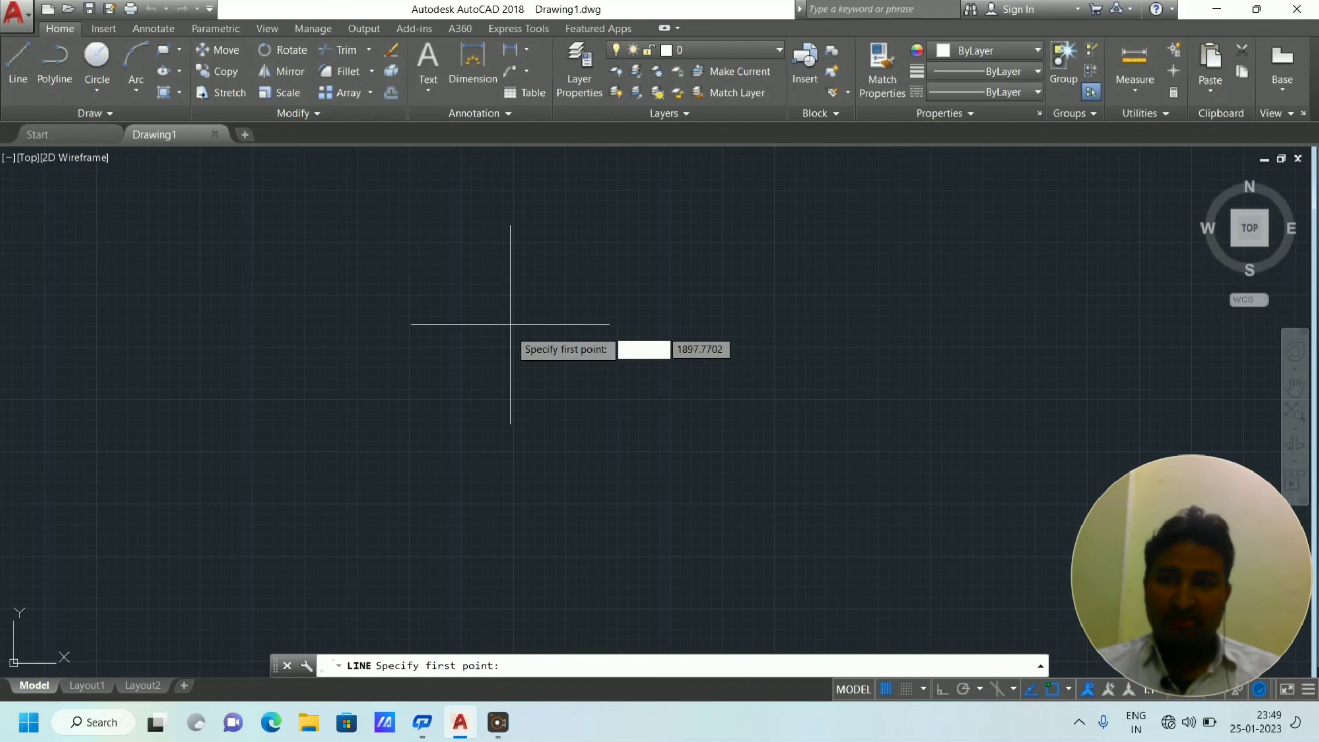
left_click(262, 313)
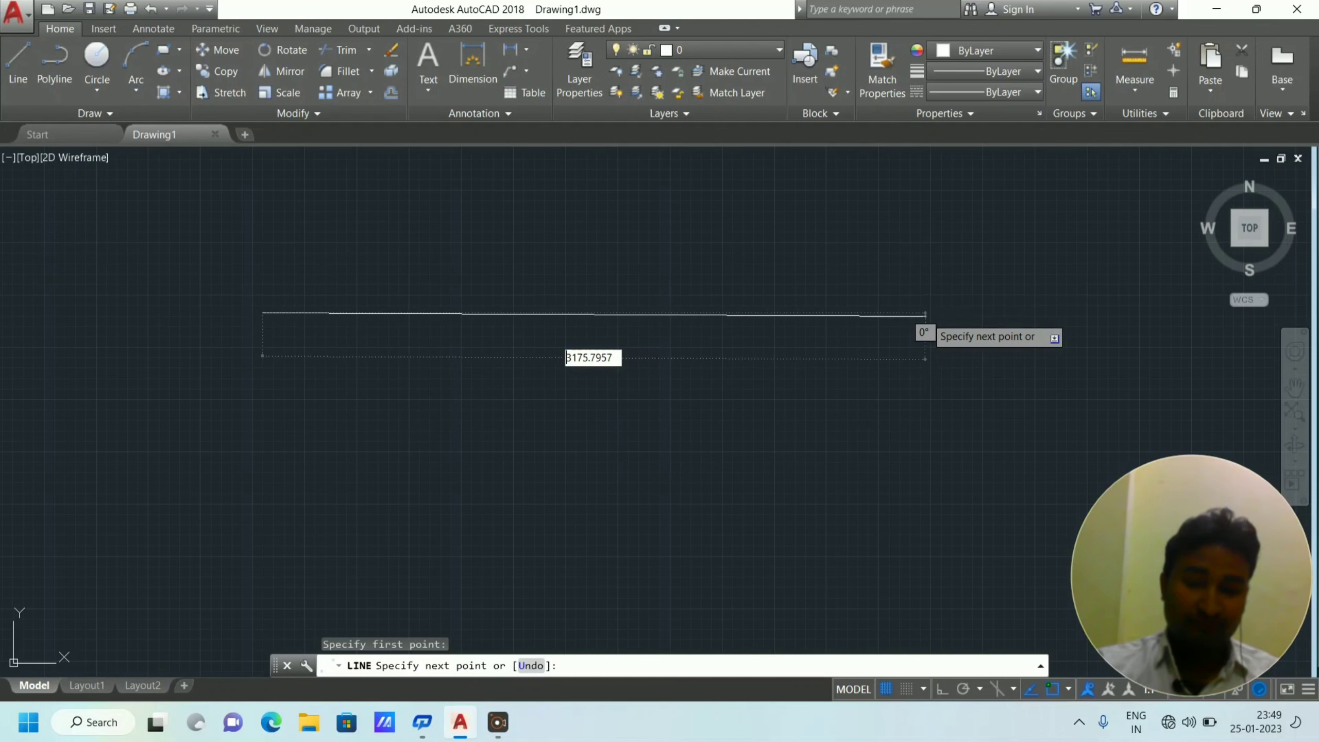
left_click(871, 306)
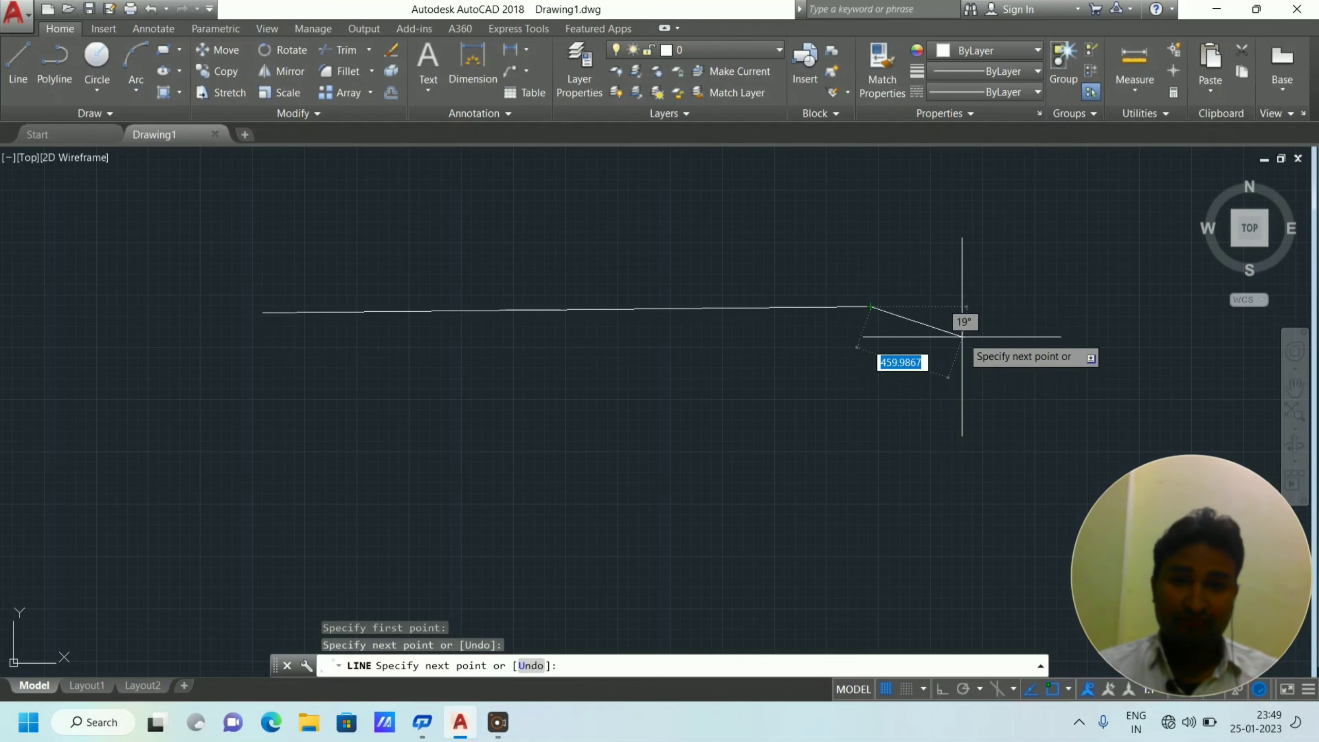
right_click(951, 255)
left_click(993, 261)
left_click(663, 309)
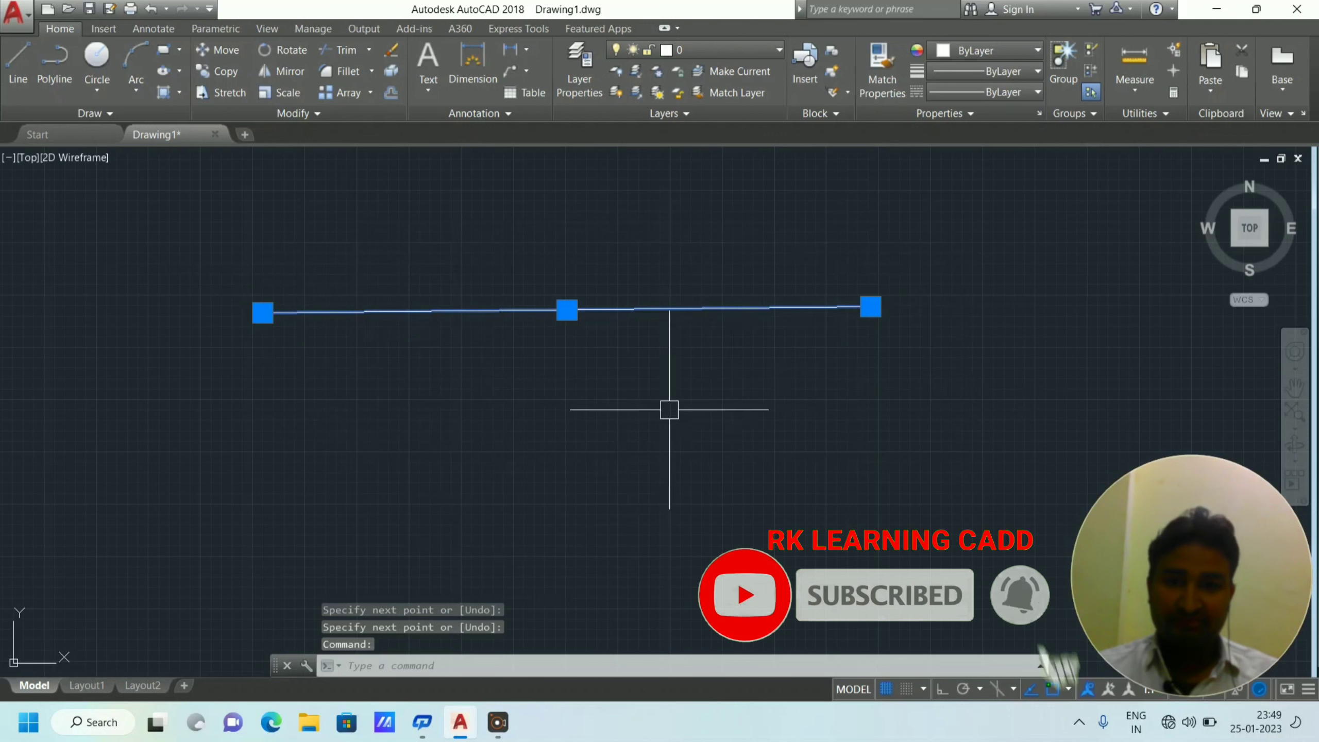
key("Escape")
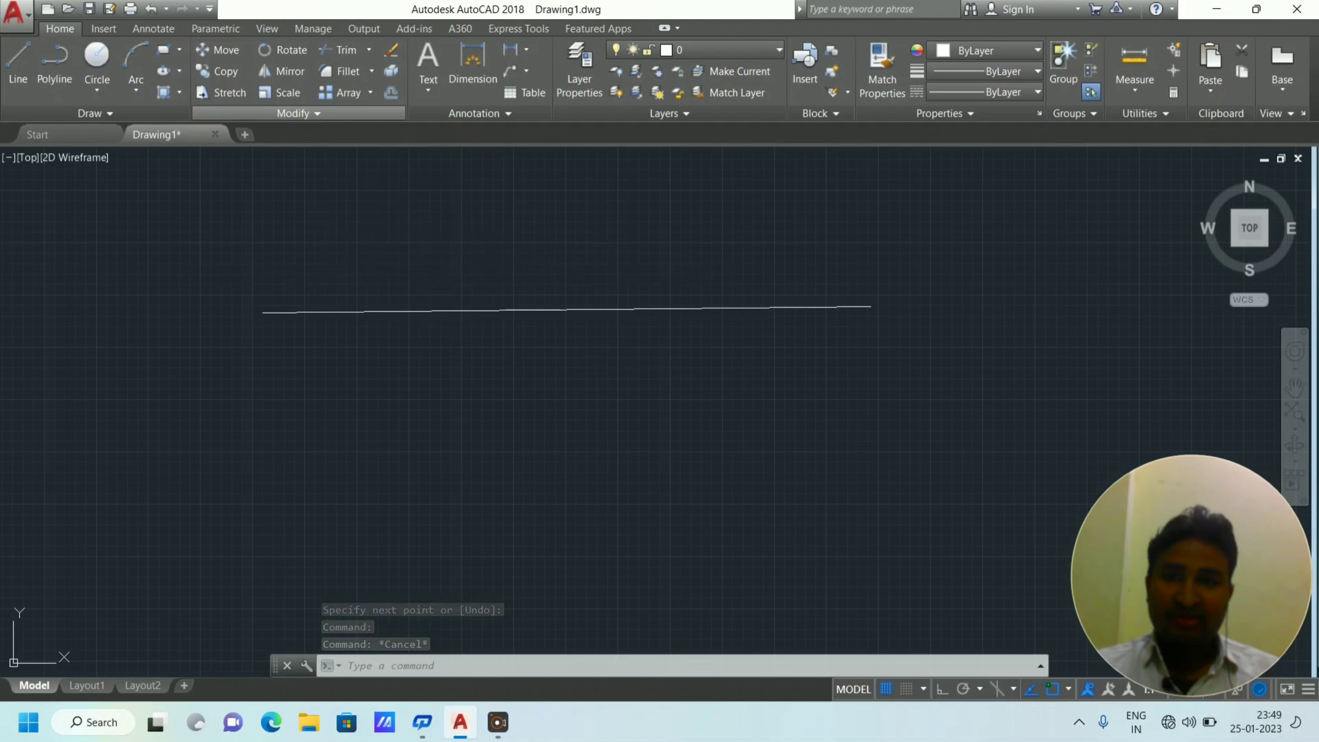
Turn on the display of the classic menu bar.
left_click(299, 113)
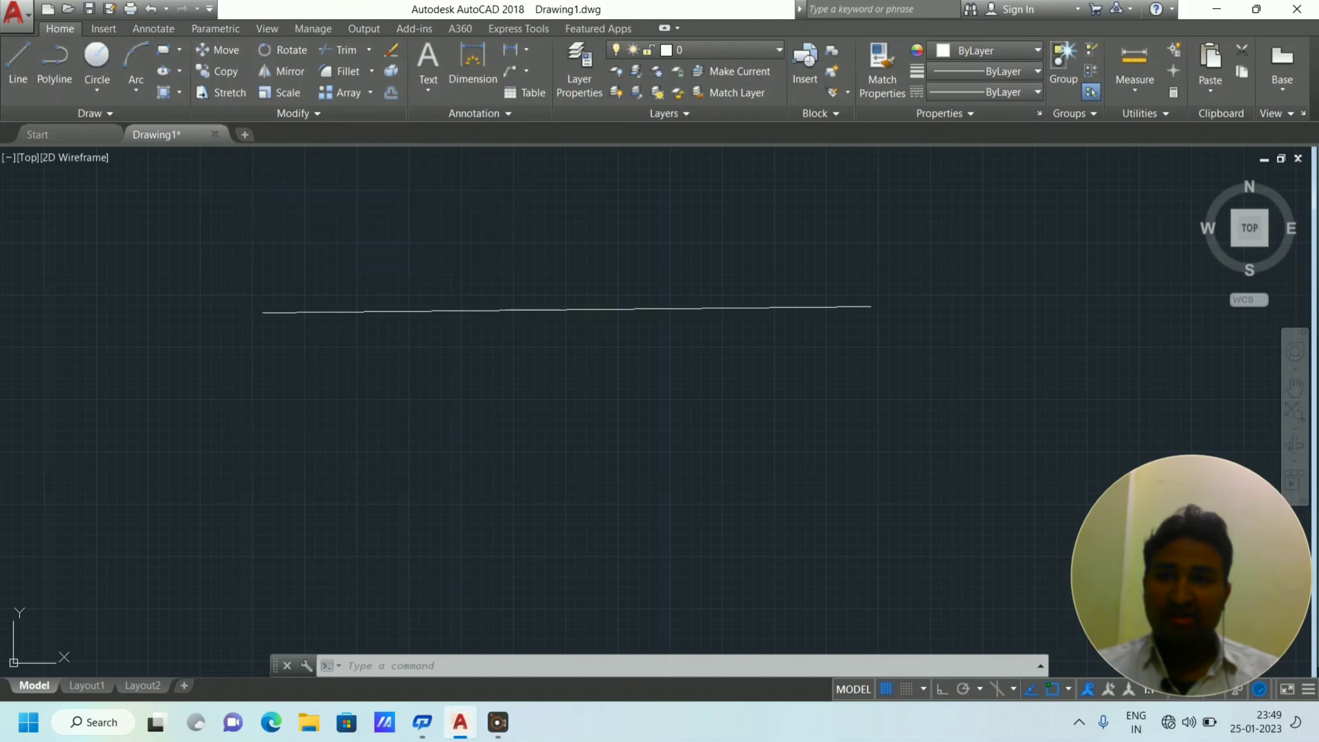
left_click(209, 9)
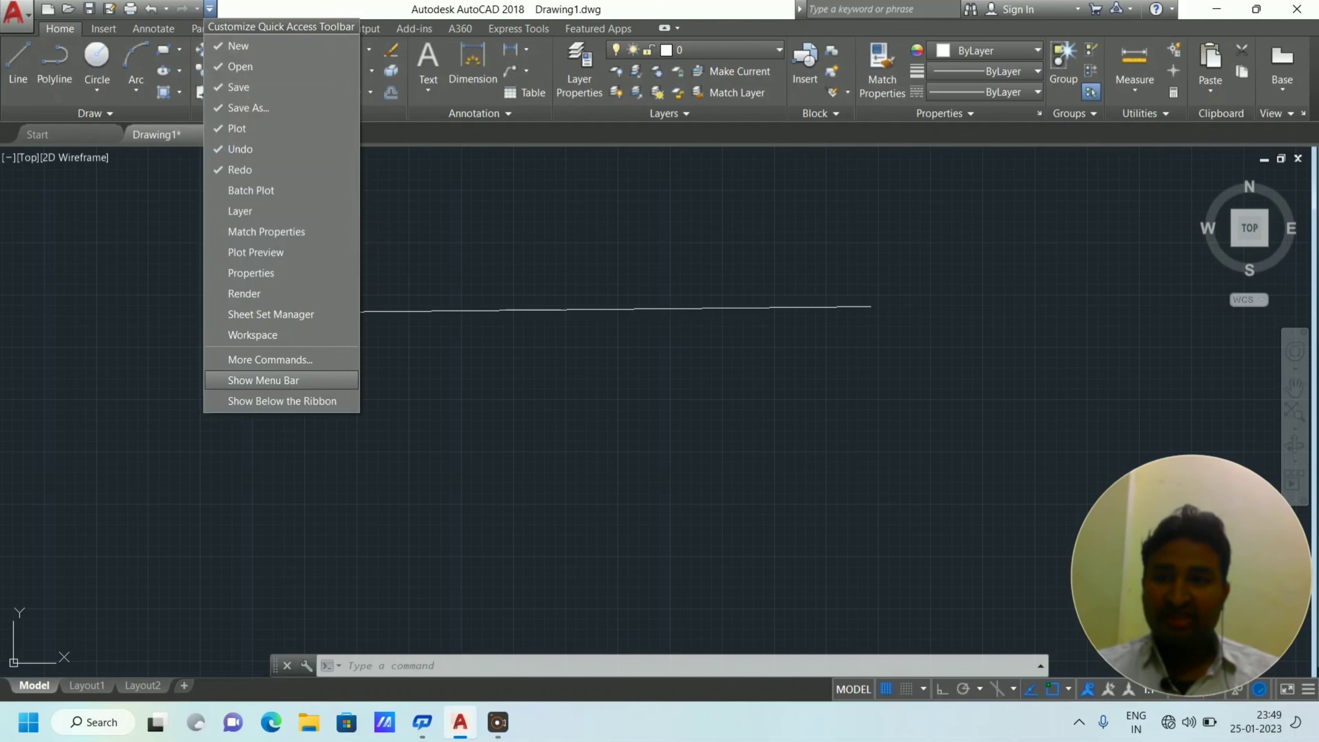
left_click(263, 379)
left_click(414, 28)
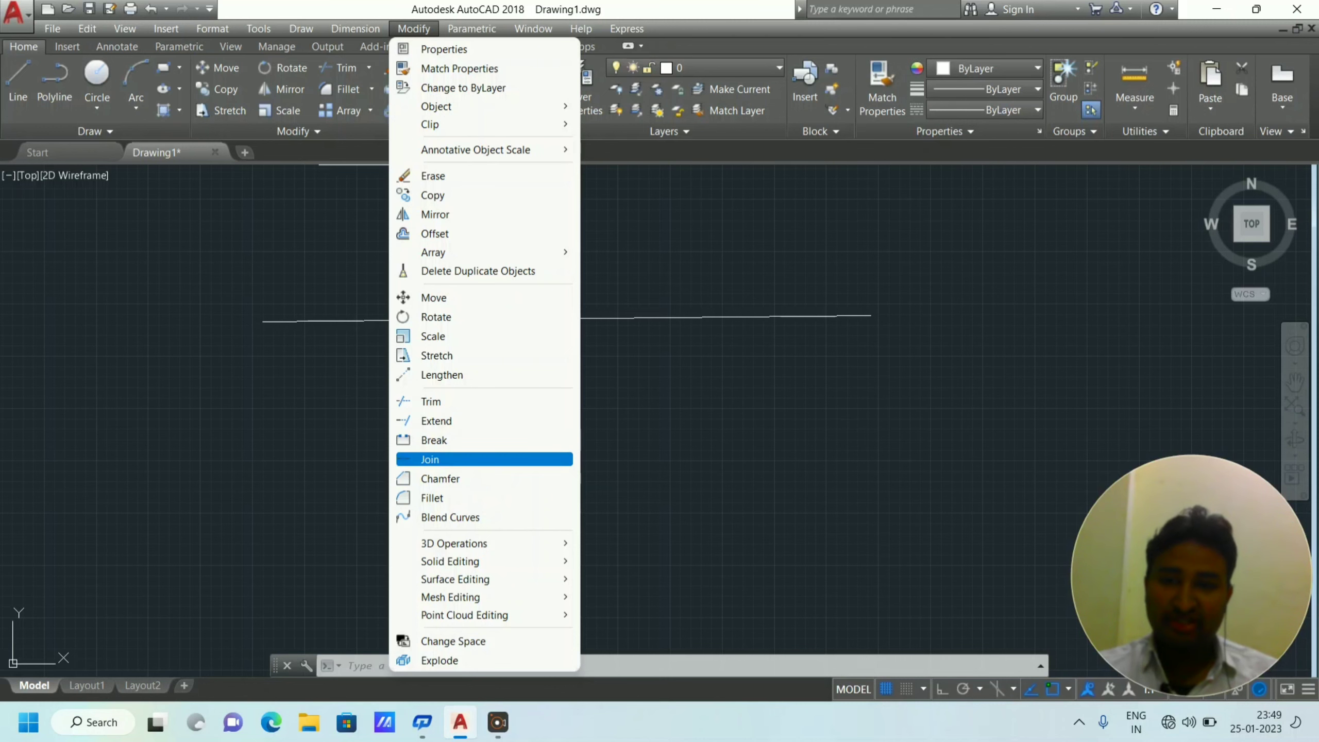
left_click(430, 458)
left_click(773, 466)
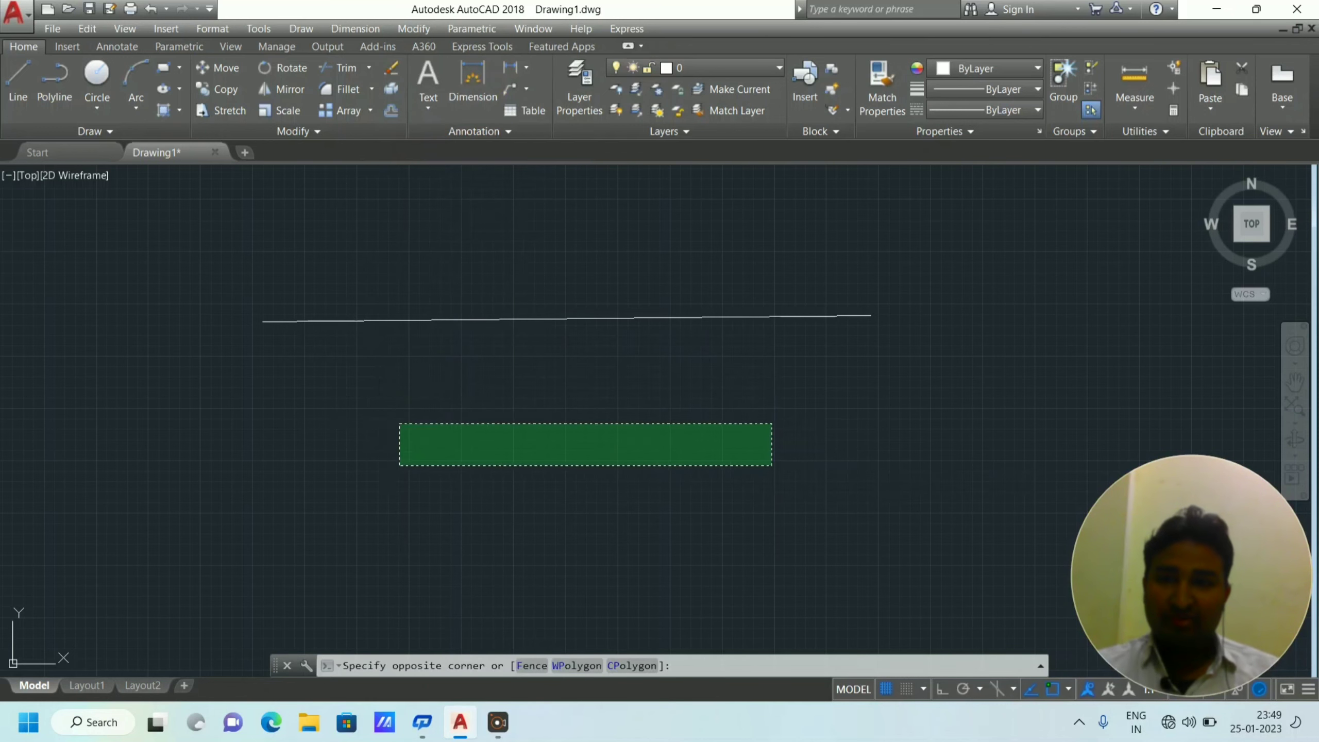
left_click(399, 424)
Break the line at a single point slightly right of its midpoint using Break at Point.
left_click(299, 130)
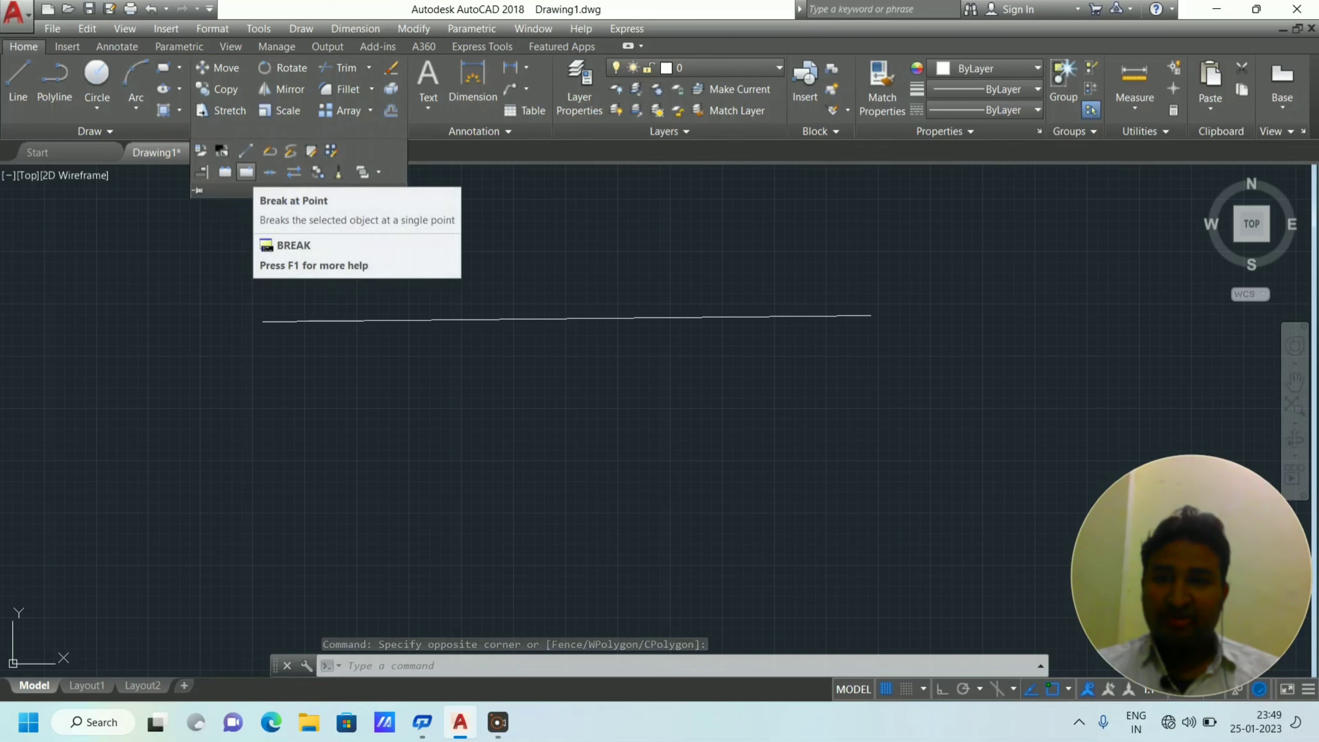
left_click(246, 172)
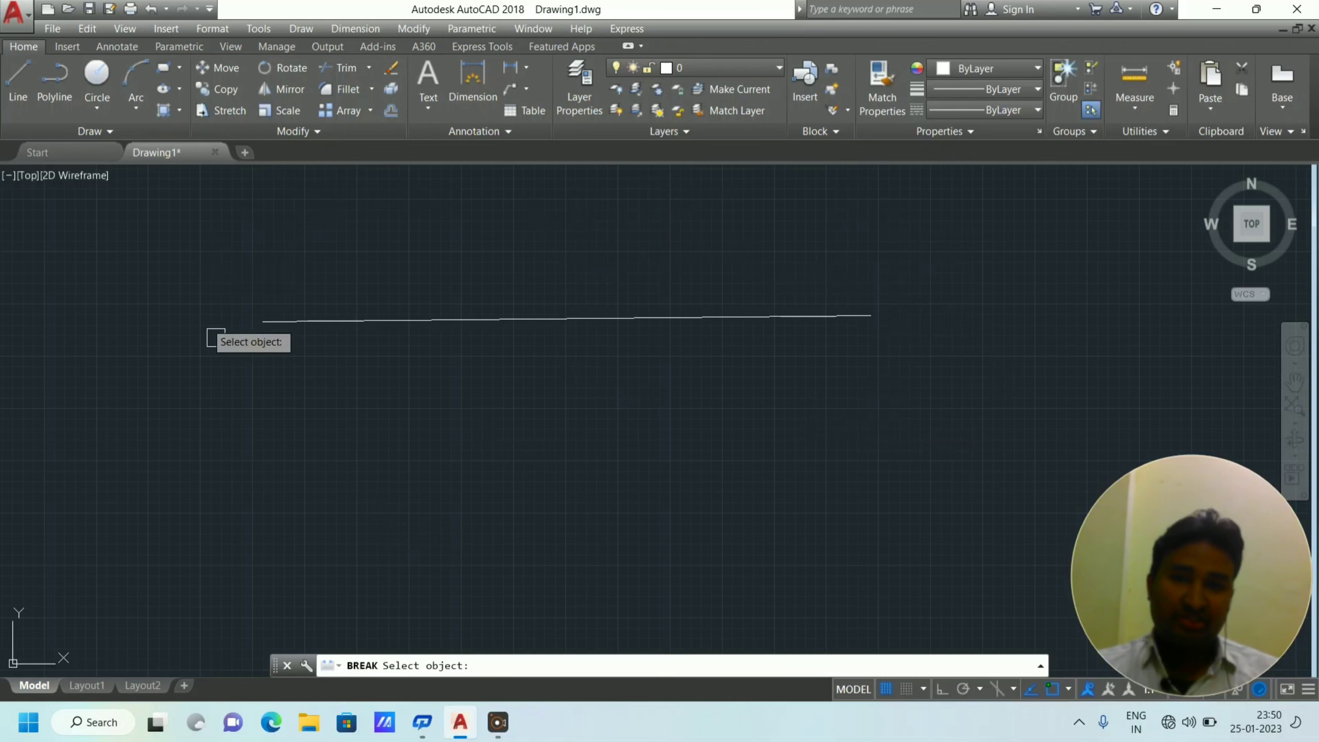
left_click(577, 318)
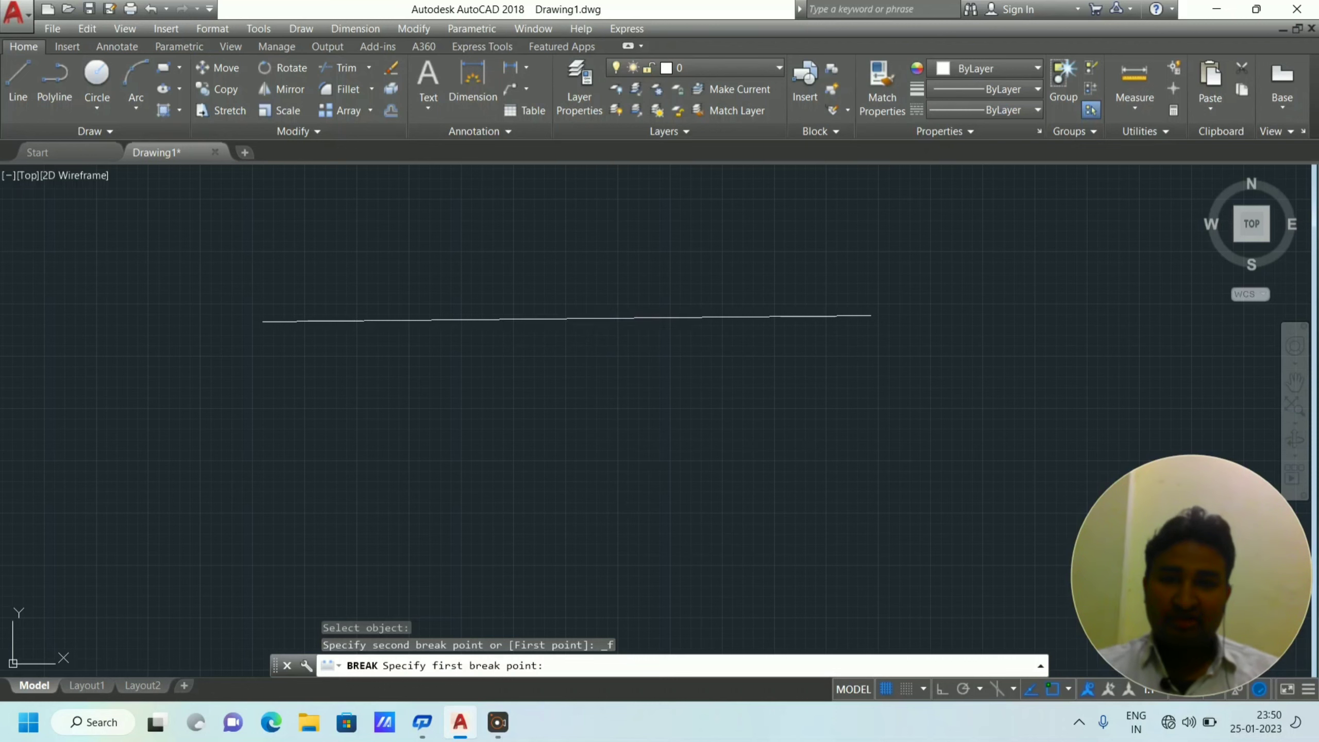
left_click(599, 319)
Examine the two pieces of the broken line by selecting each one, and clear the selection.
left_click(350, 282)
left_click(259, 411)
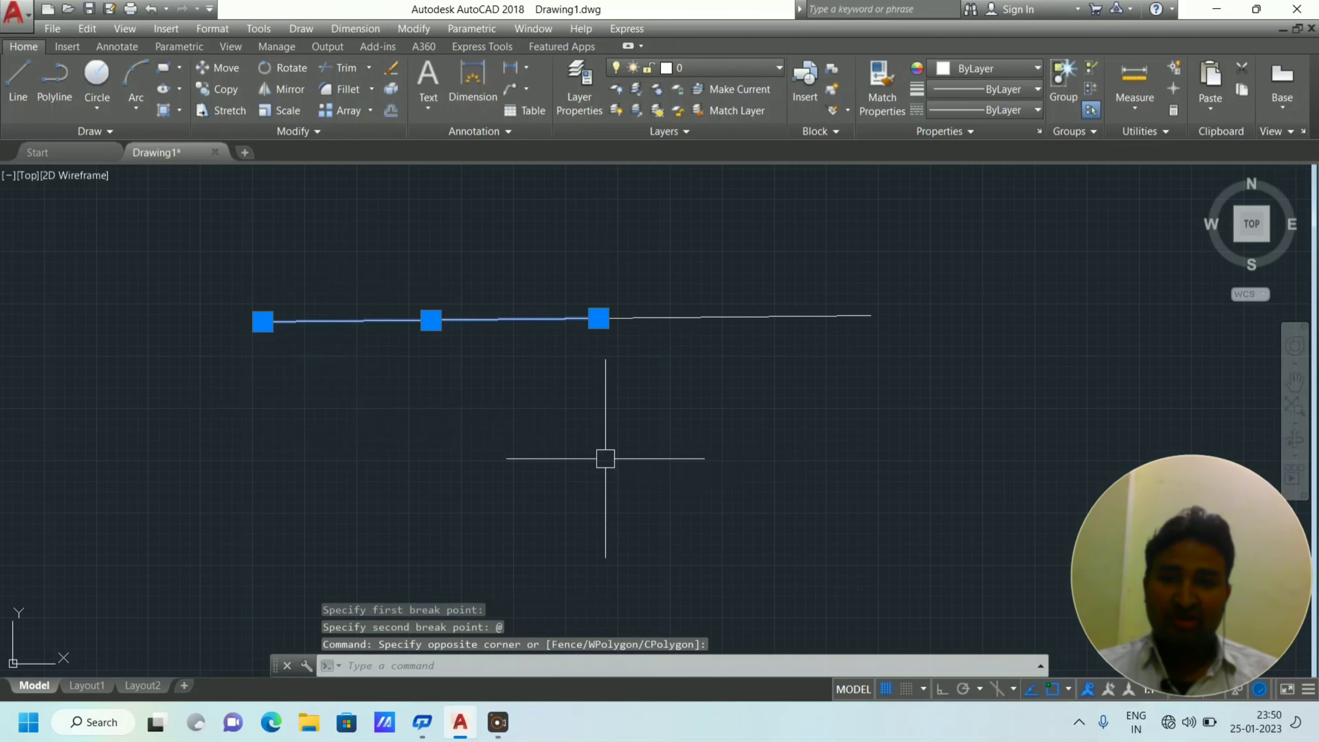
left_click(823, 287)
left_click(735, 465)
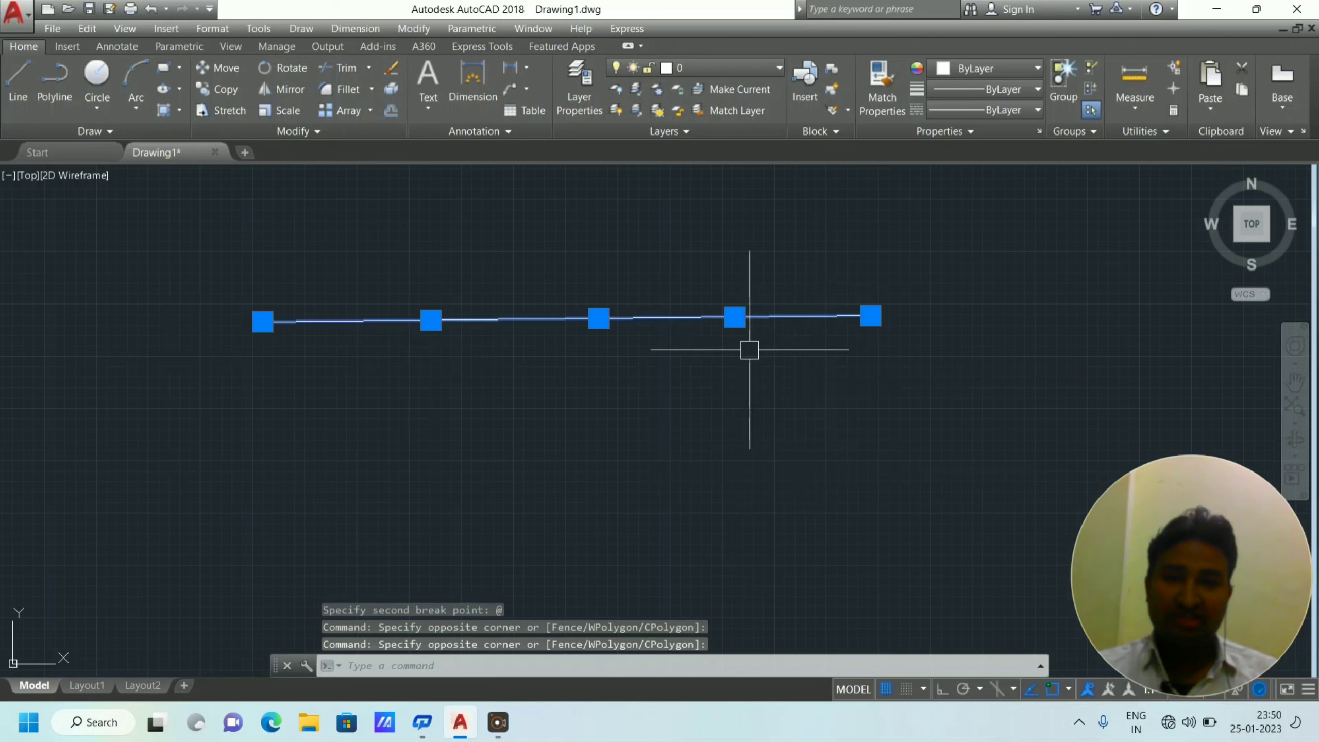
key("Escape")
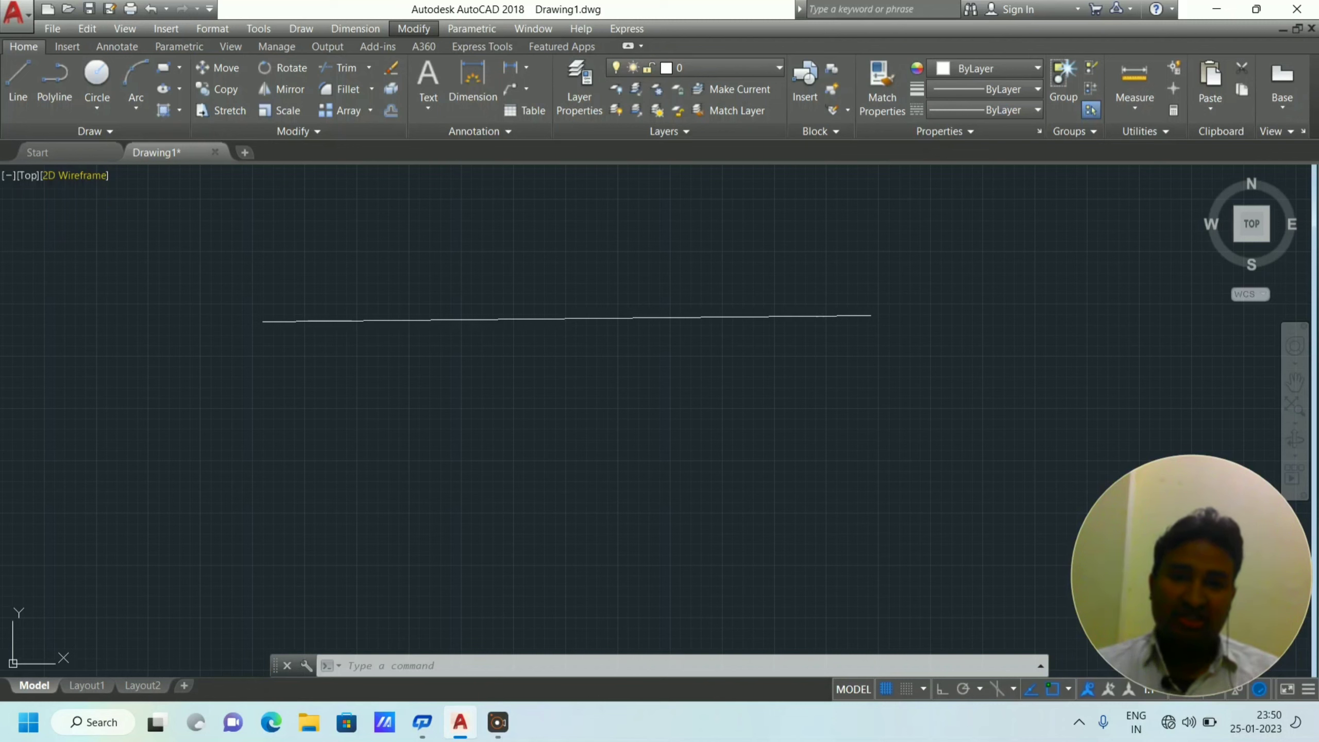
left_click(581, 319)
left_click(691, 317)
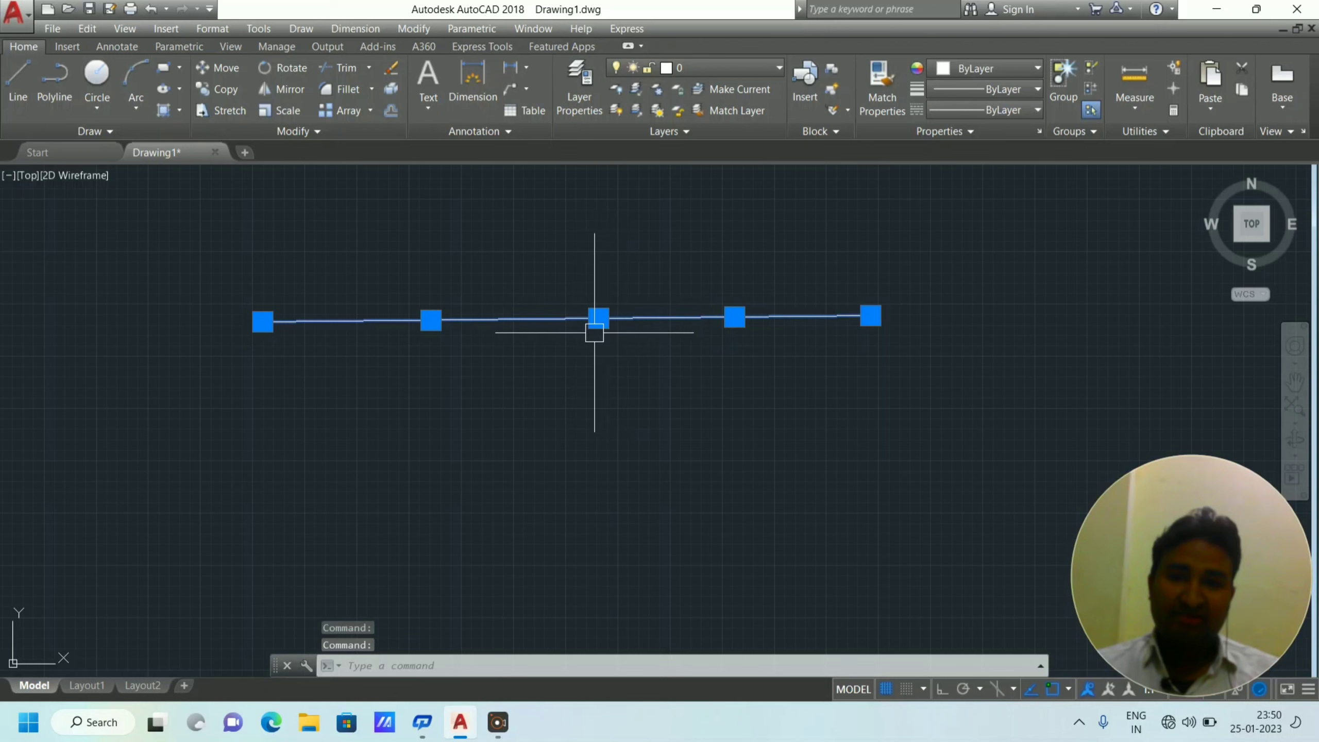
key("Escape")
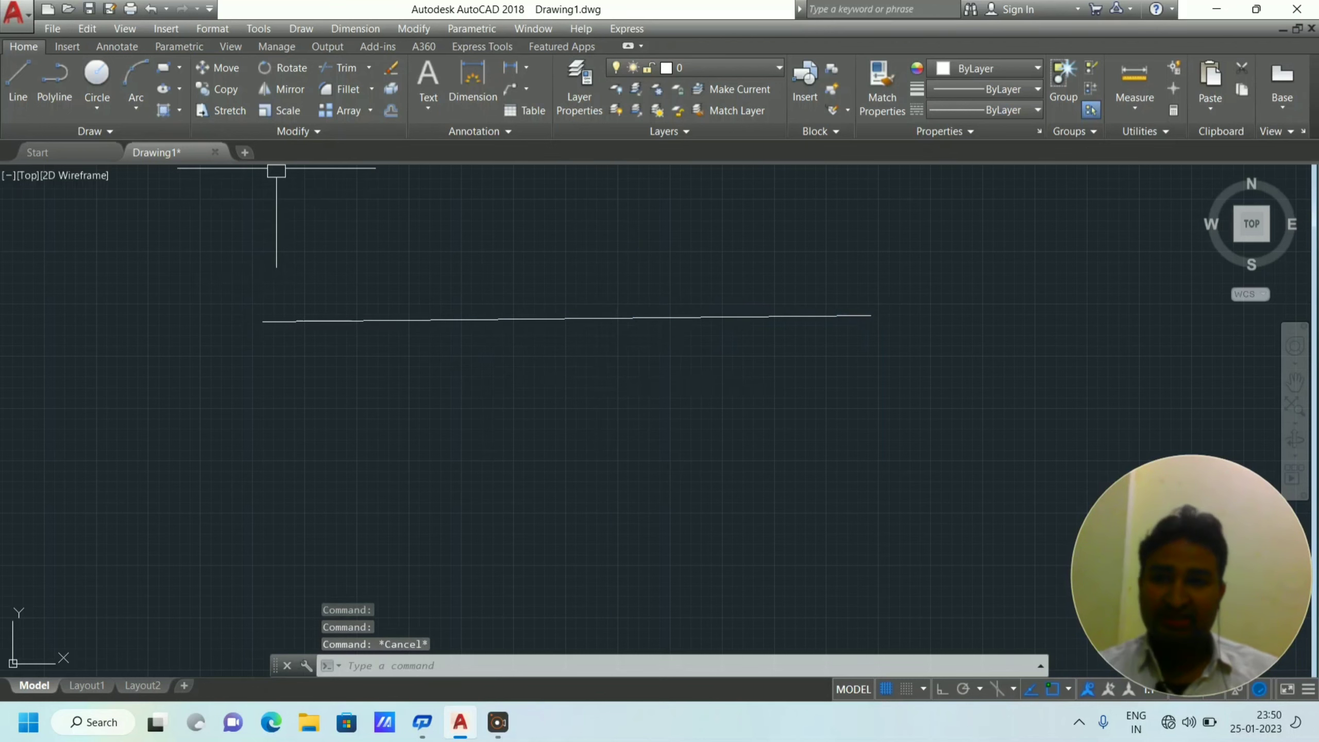
Break the left piece of the line at a single point near its middle using Break at Point.
left_click(297, 131)
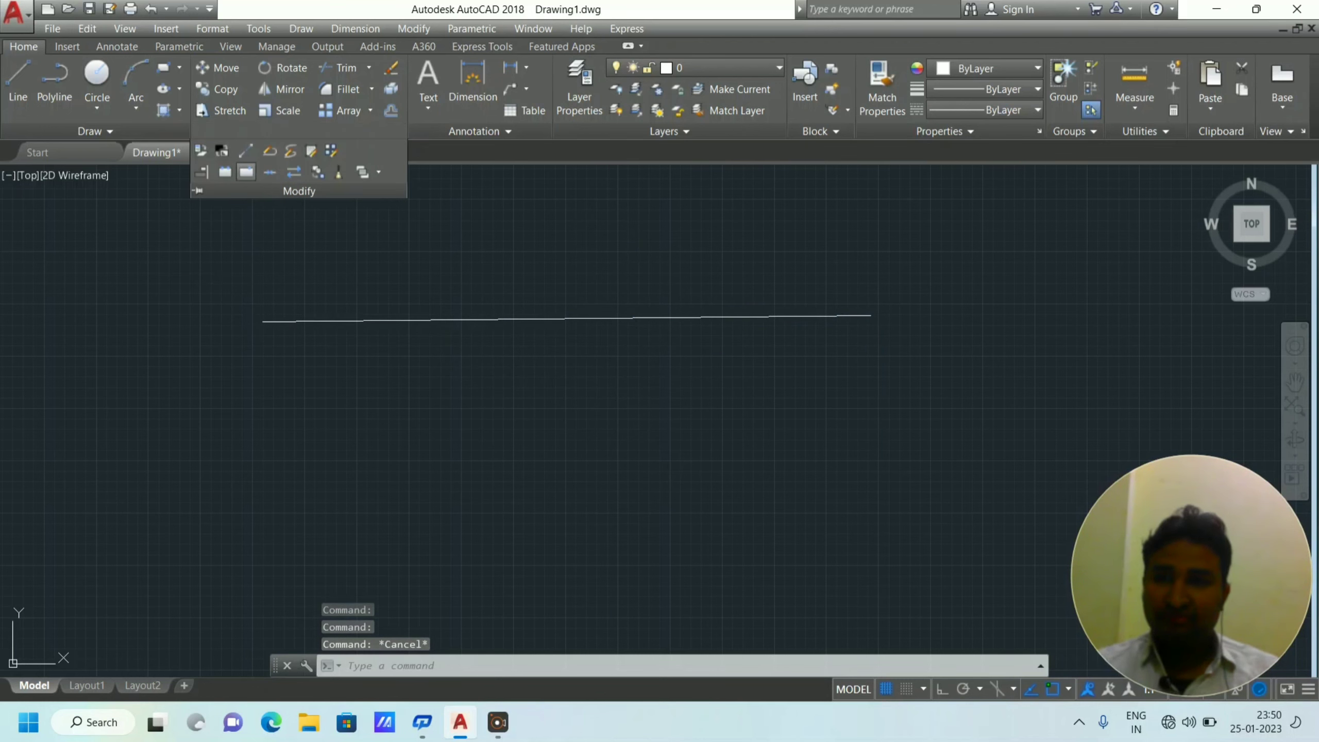
left_click(246, 171)
left_click(412, 318)
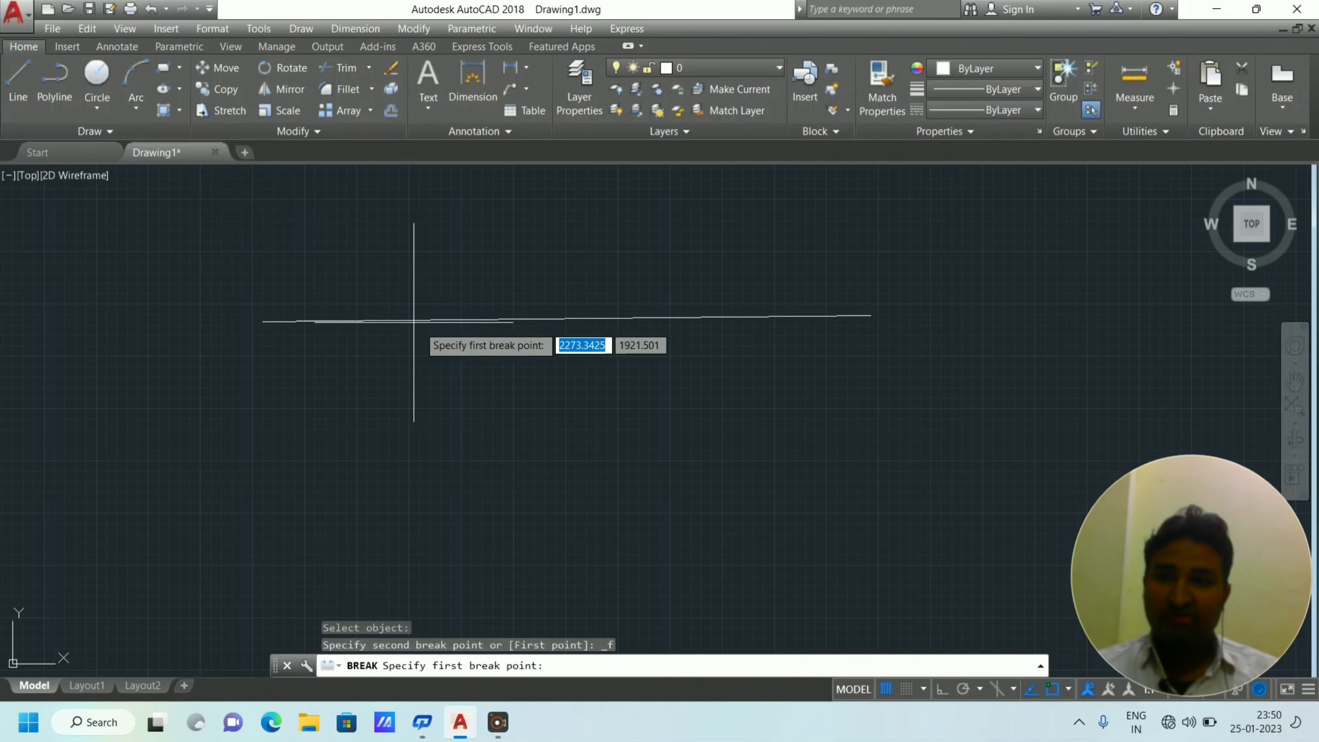
left_click(415, 320)
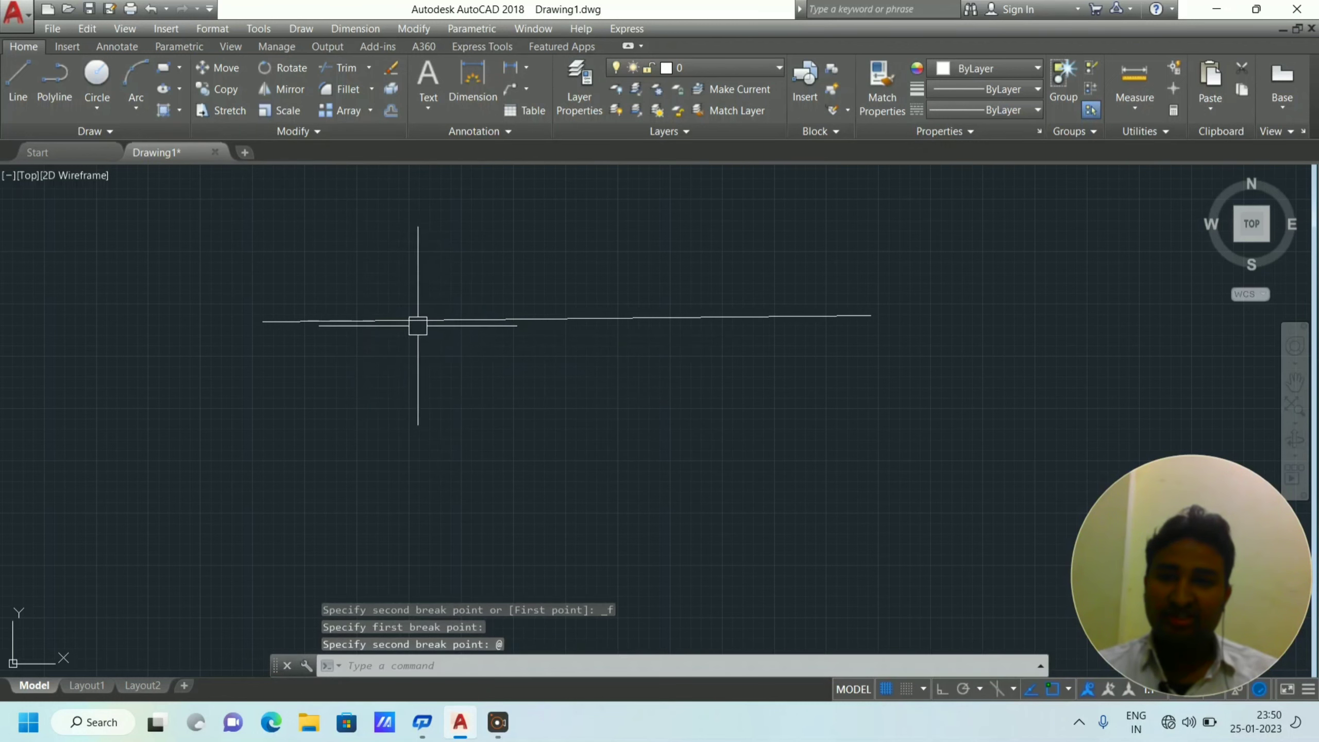
Examine the three segments of the line by selecting each in turn, and clear the selection.
left_click(349, 302)
left_click(335, 377)
left_click(499, 306)
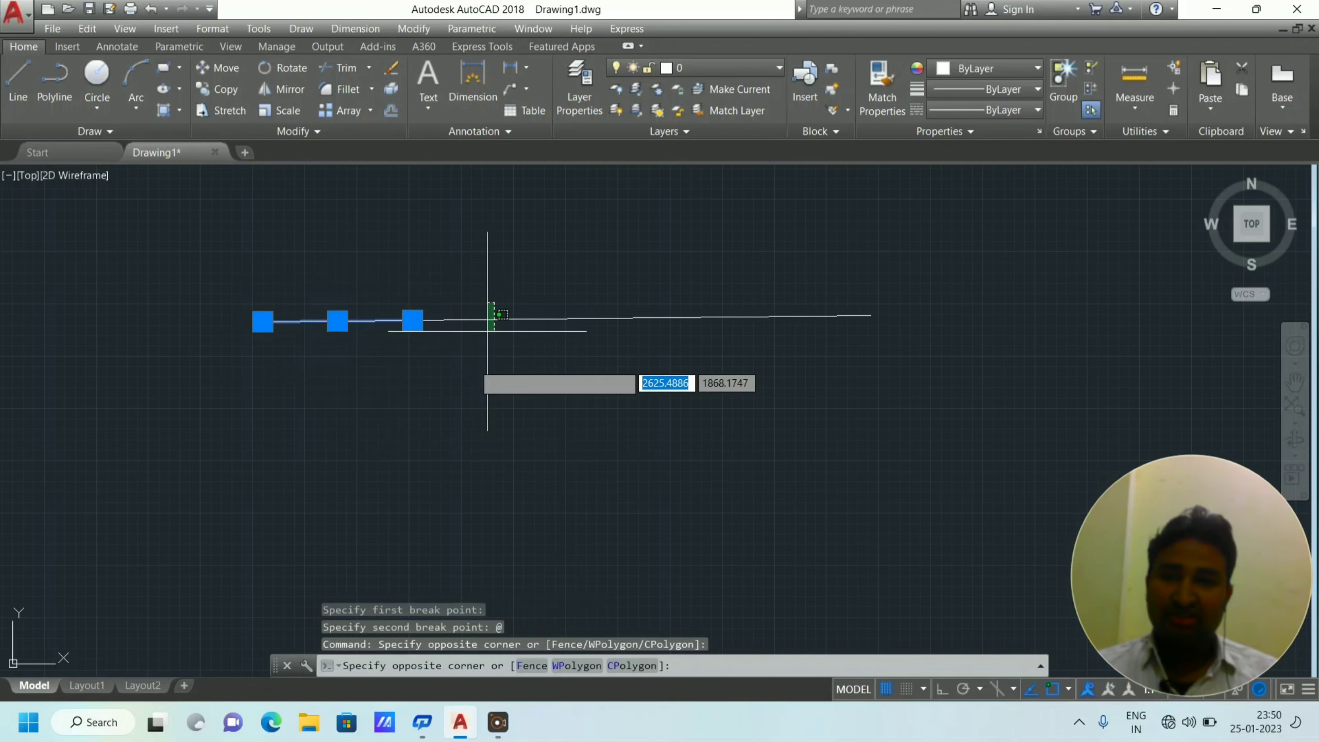
left_click(487, 330)
left_click(689, 290)
left_click(650, 407)
key("Escape")
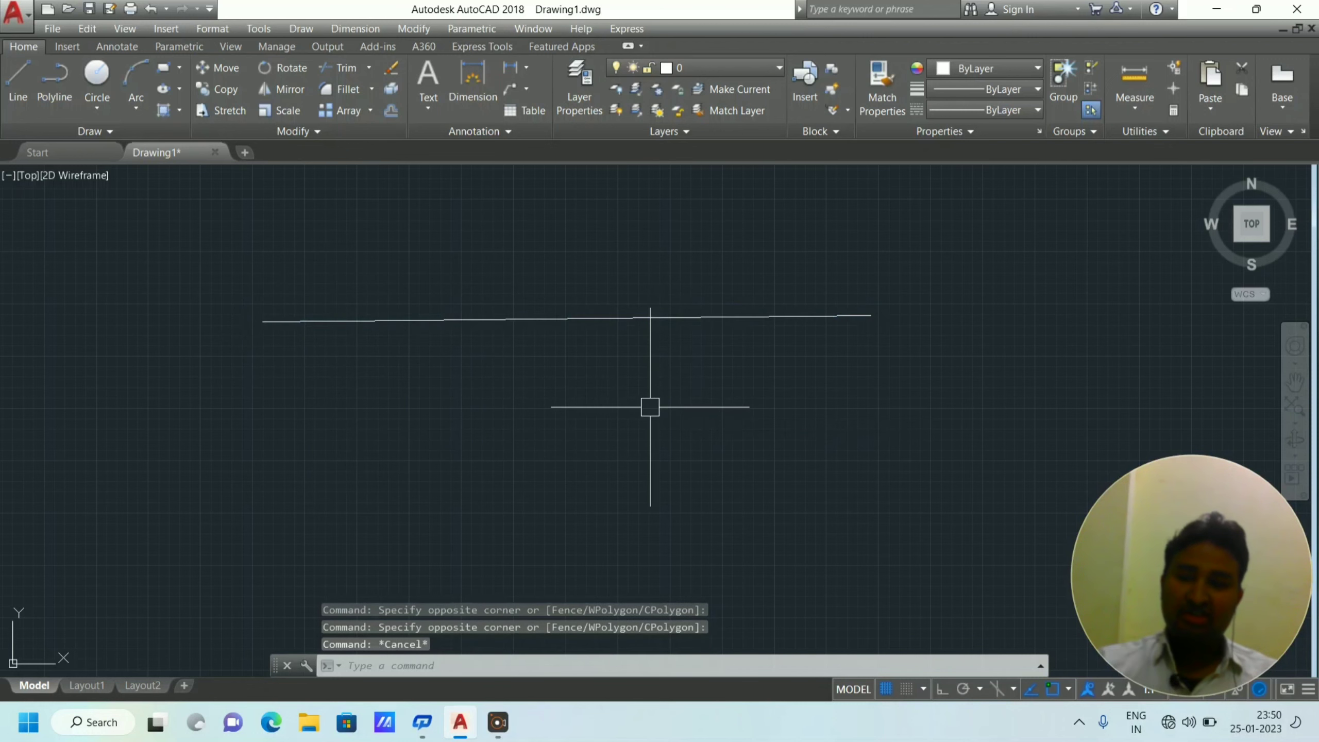
middle_click_drag(685, 386, 692, 302)
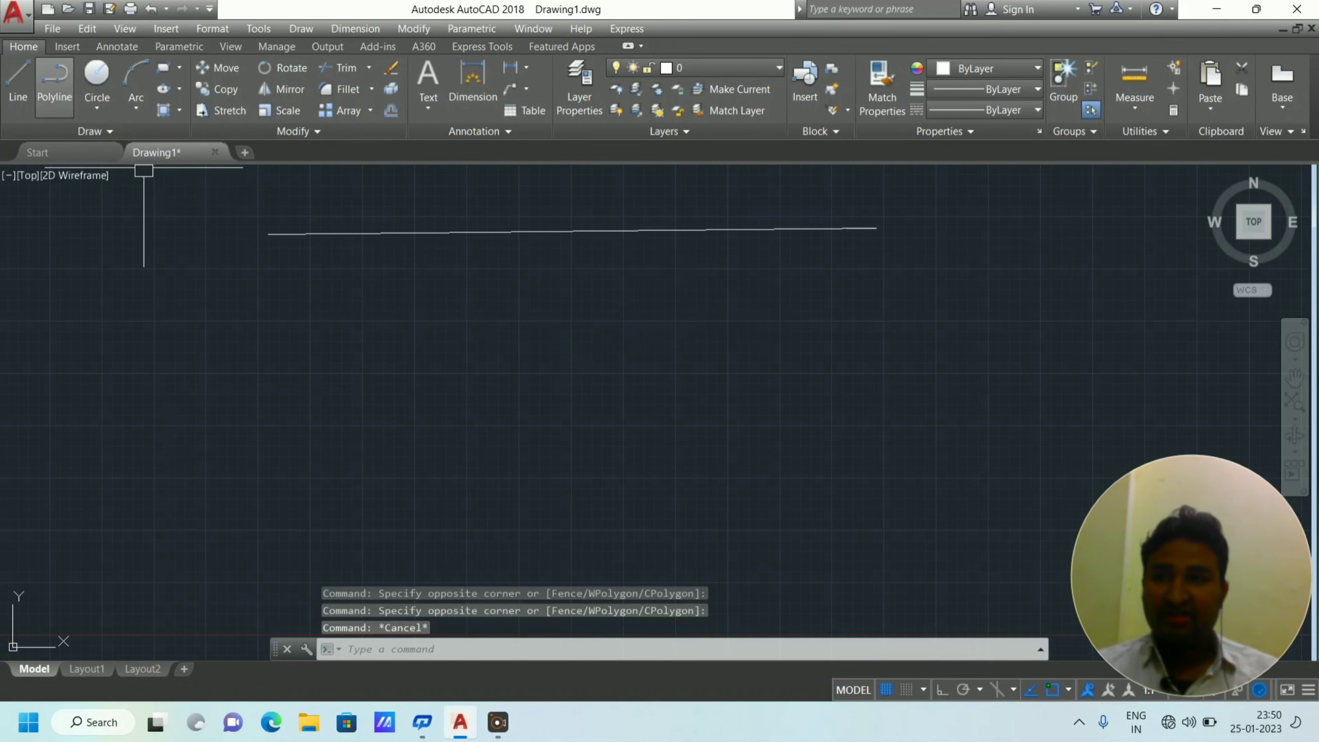
left_click(299, 130)
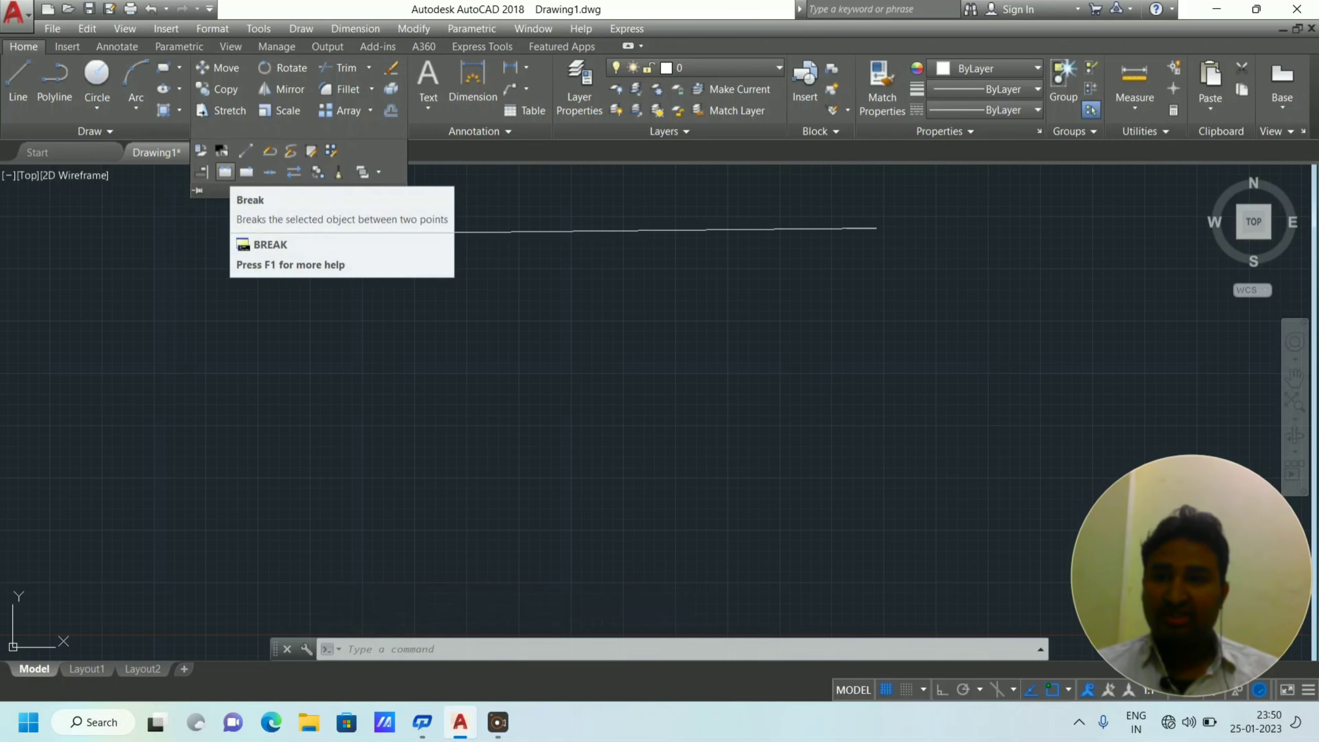
left_click(544, 367)
left_click(436, 386)
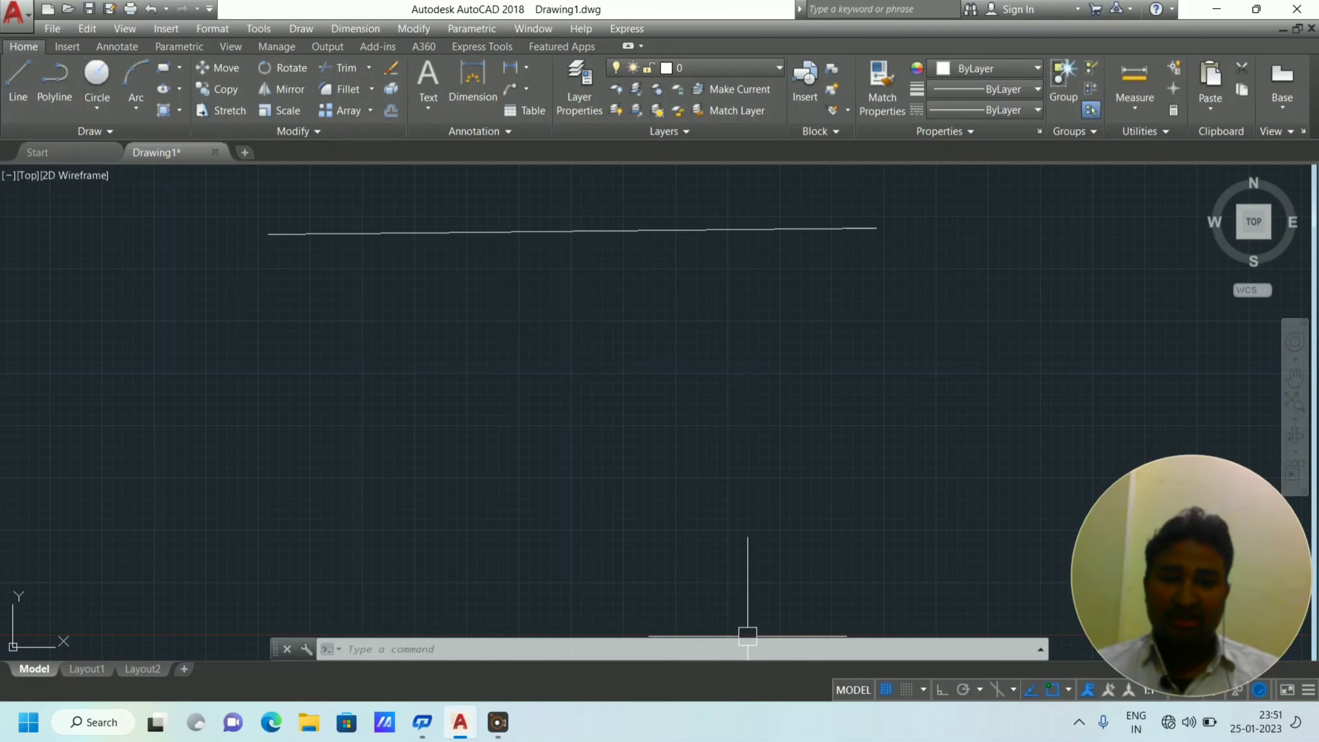
Draw a second, longer horizontal line below the broken line.
left_click(17, 78)
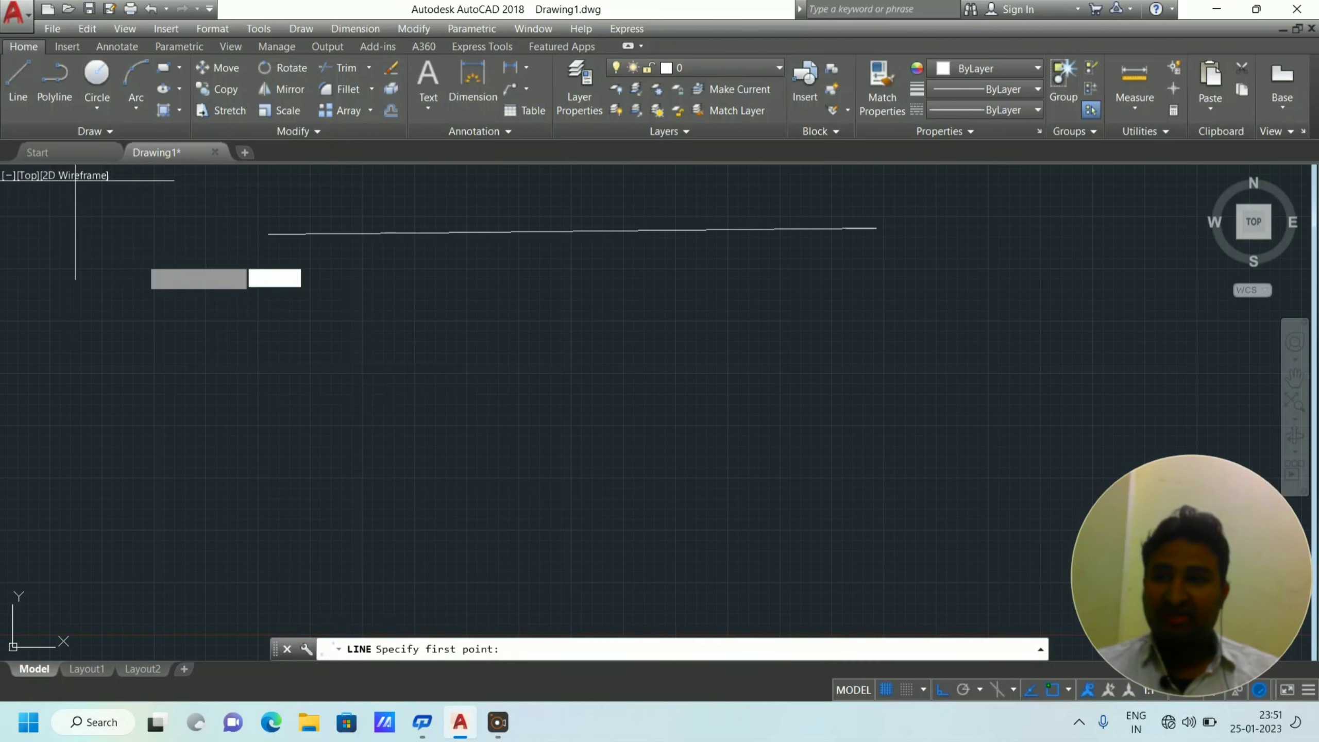
left_click(166, 367)
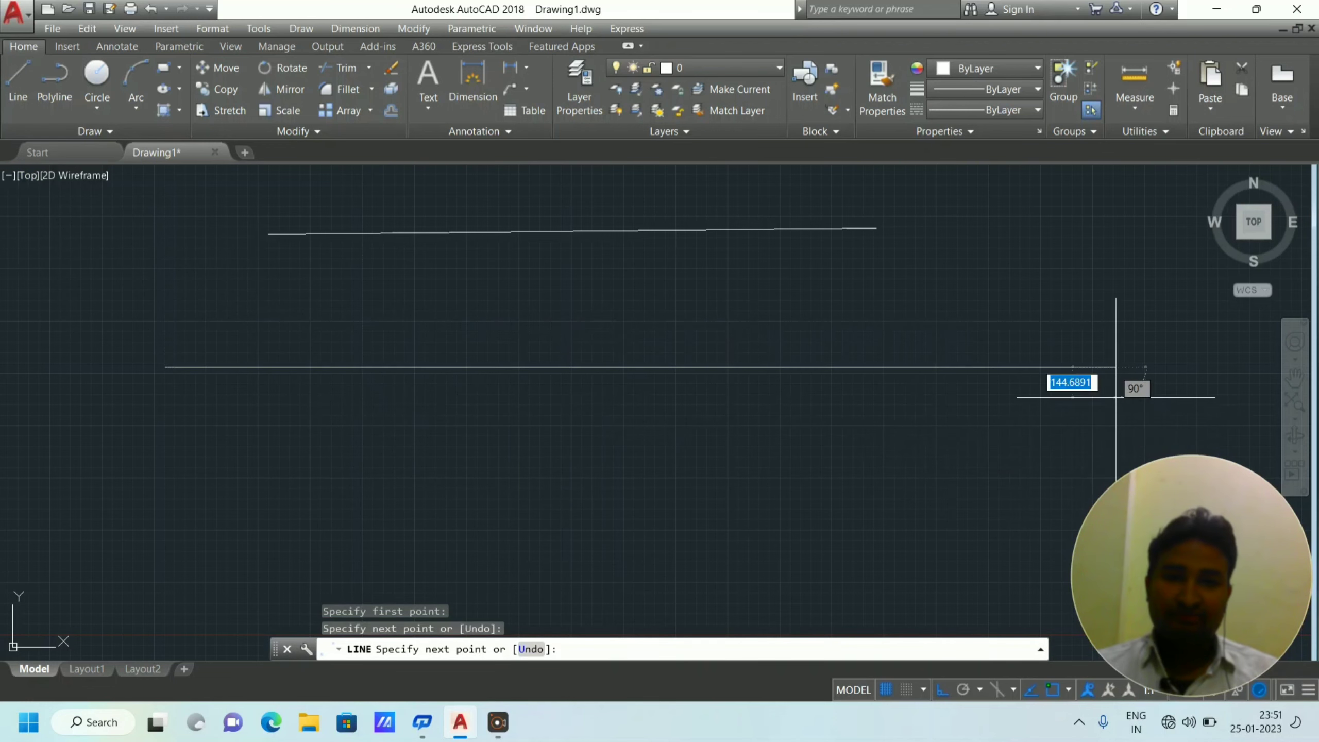
right_click(1112, 289)
left_click(1014, 316)
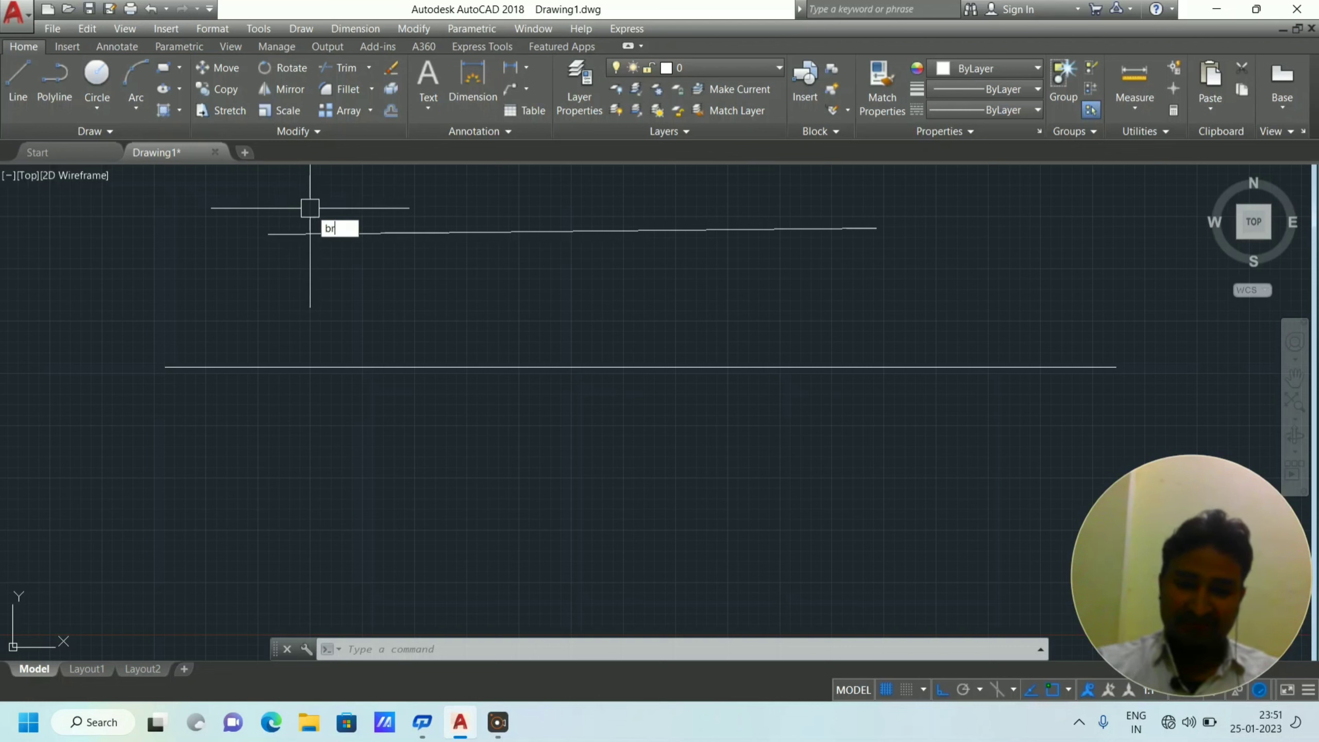
Break a short gap between two points left of the lower line's midpoint with the Break command, and undo it.
key("Return")
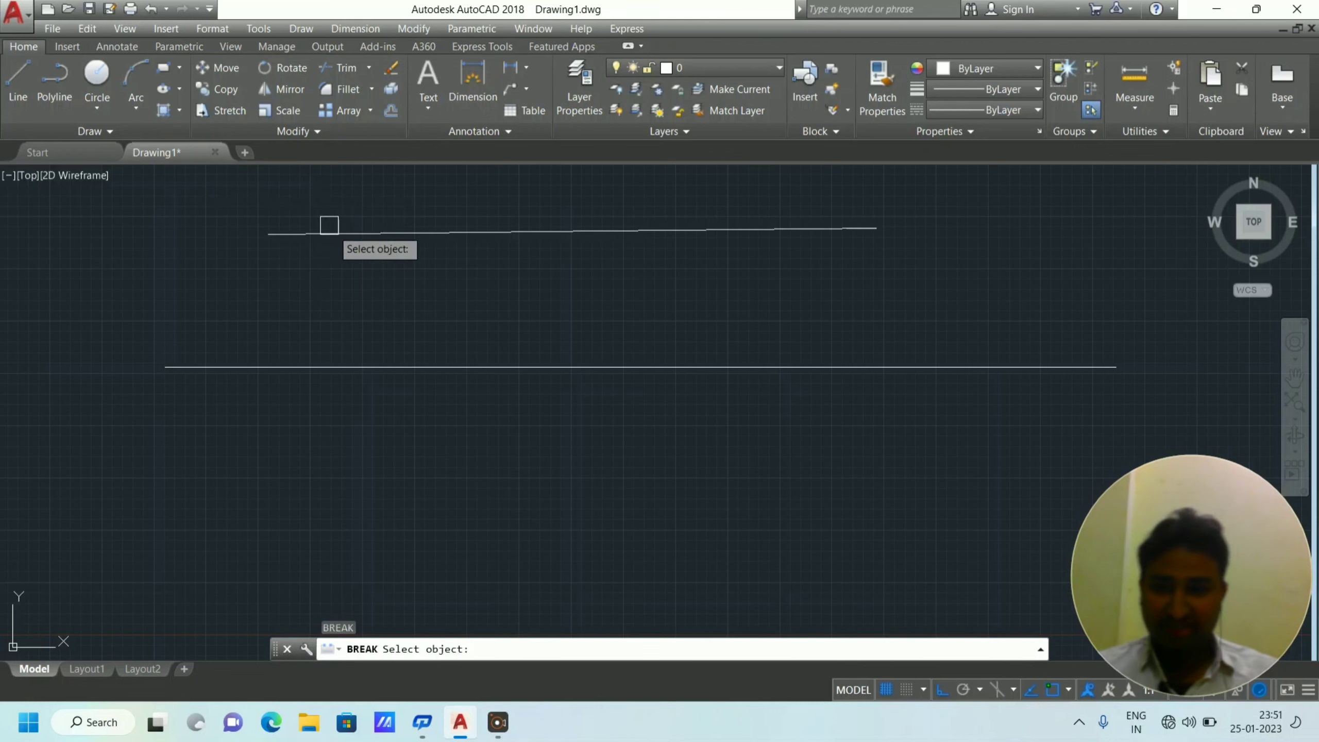
left_click(564, 370)
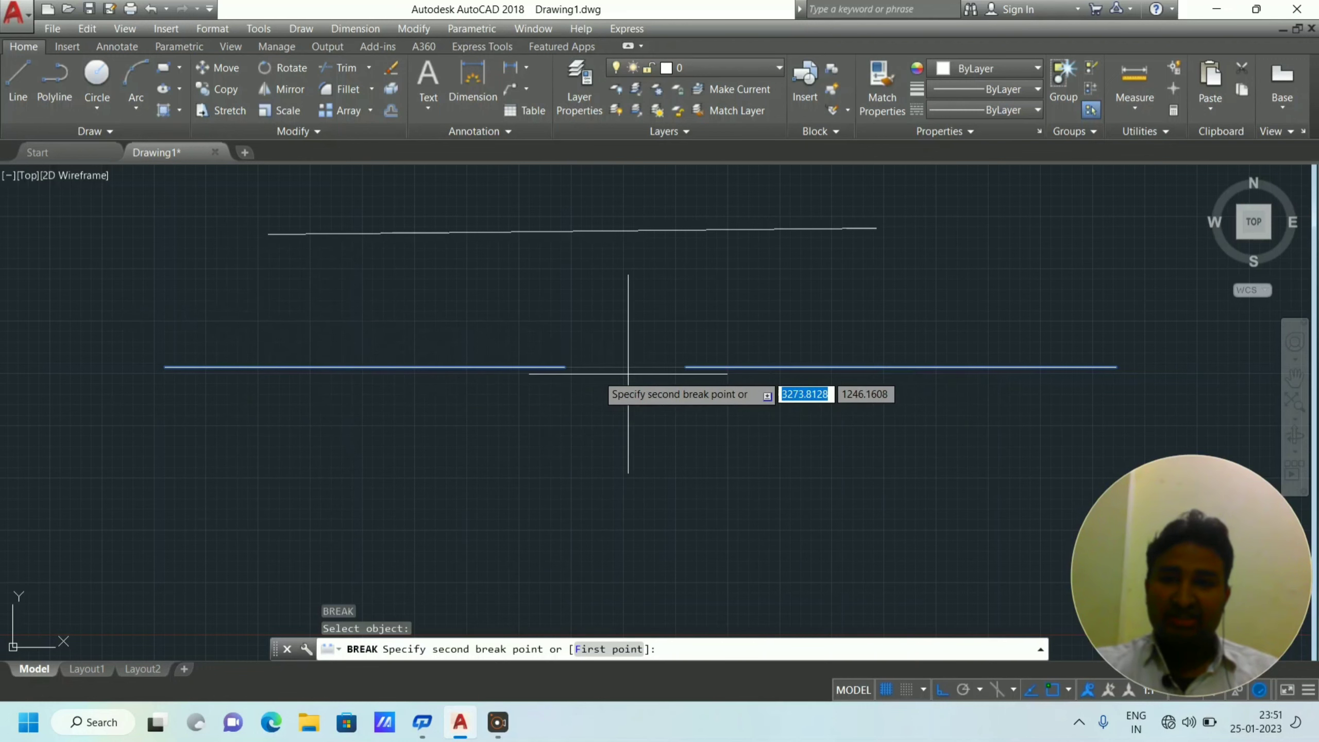
left_click(490, 367)
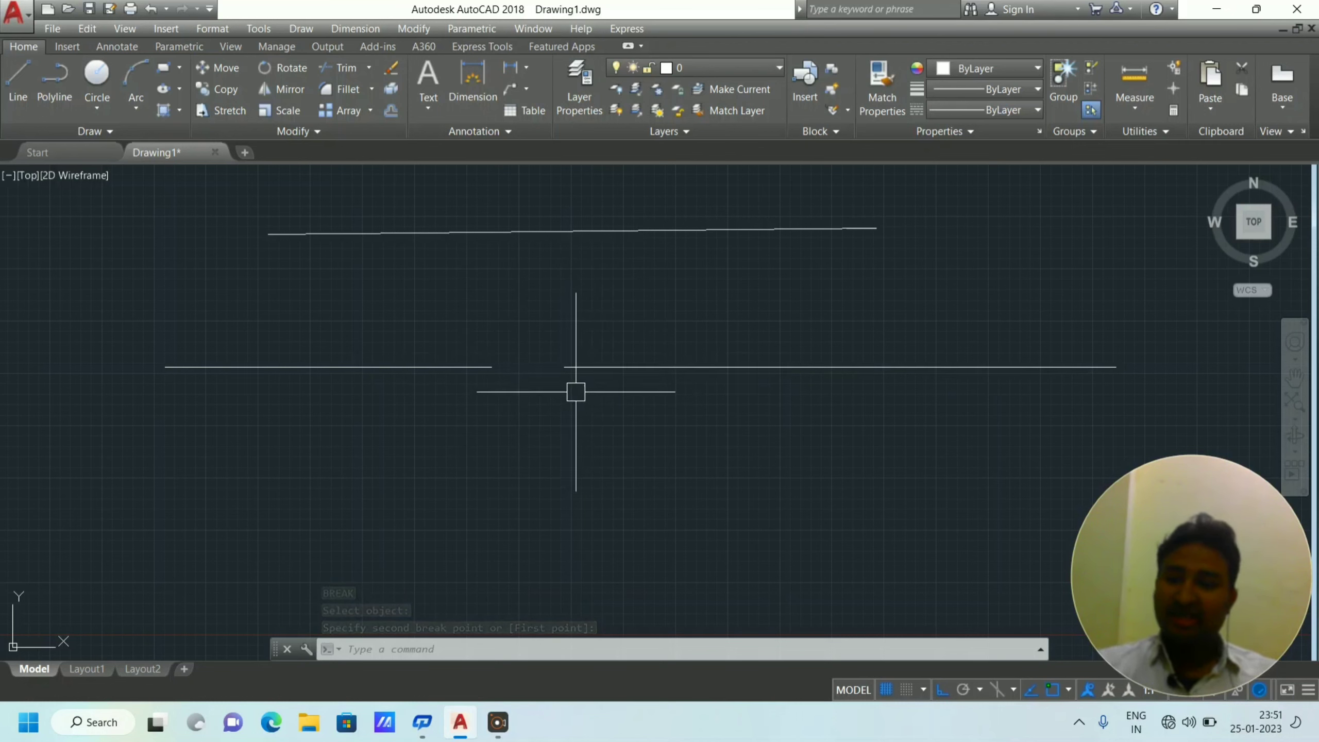
key("ctrl+z")
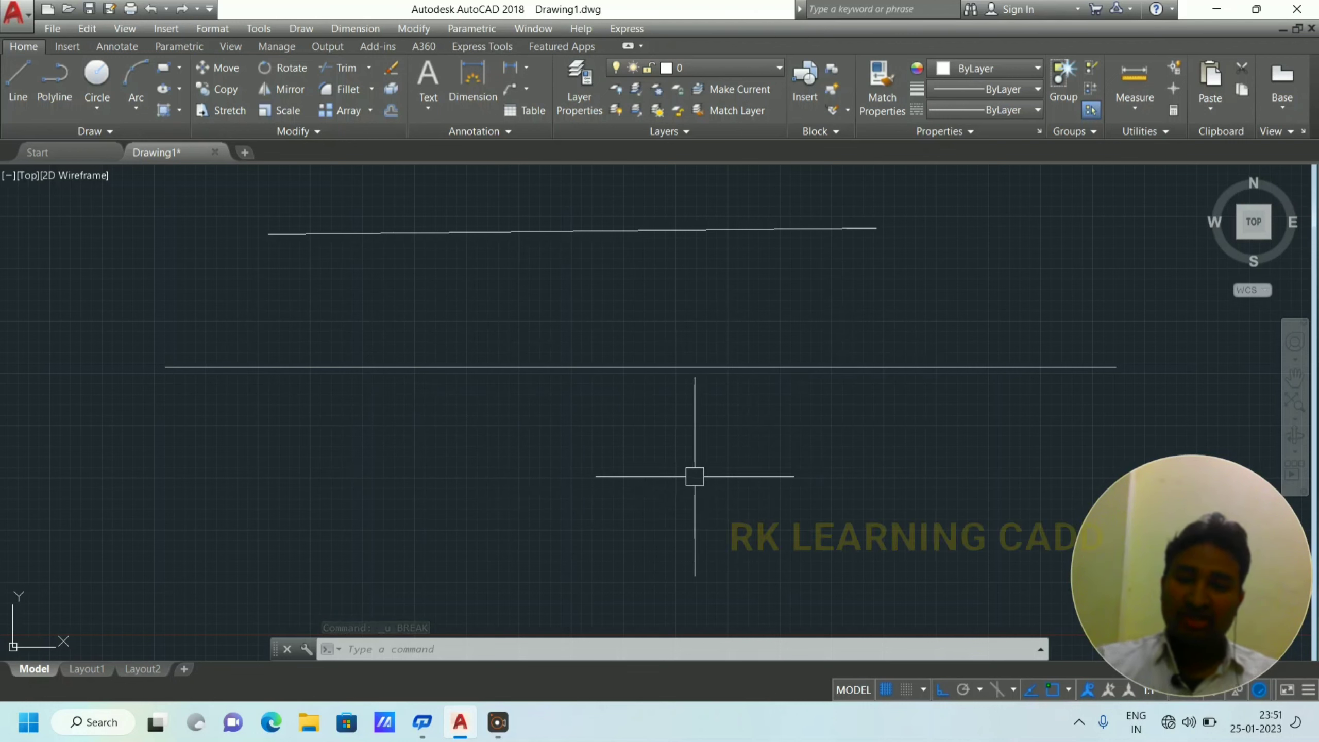
Break a wide gap in the middle of the lower line with the Break command, using the First point option to define both gap ends.
type("br")
key("Return")
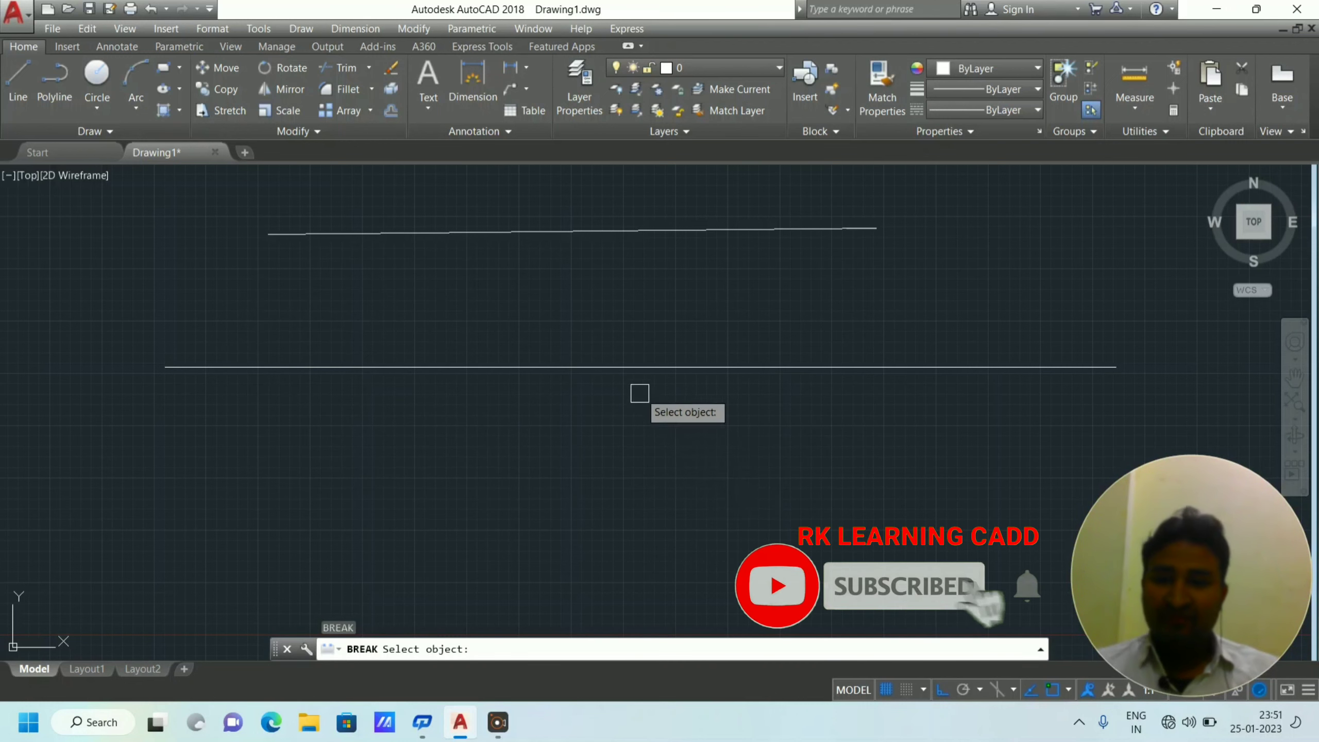
left_click(621, 367)
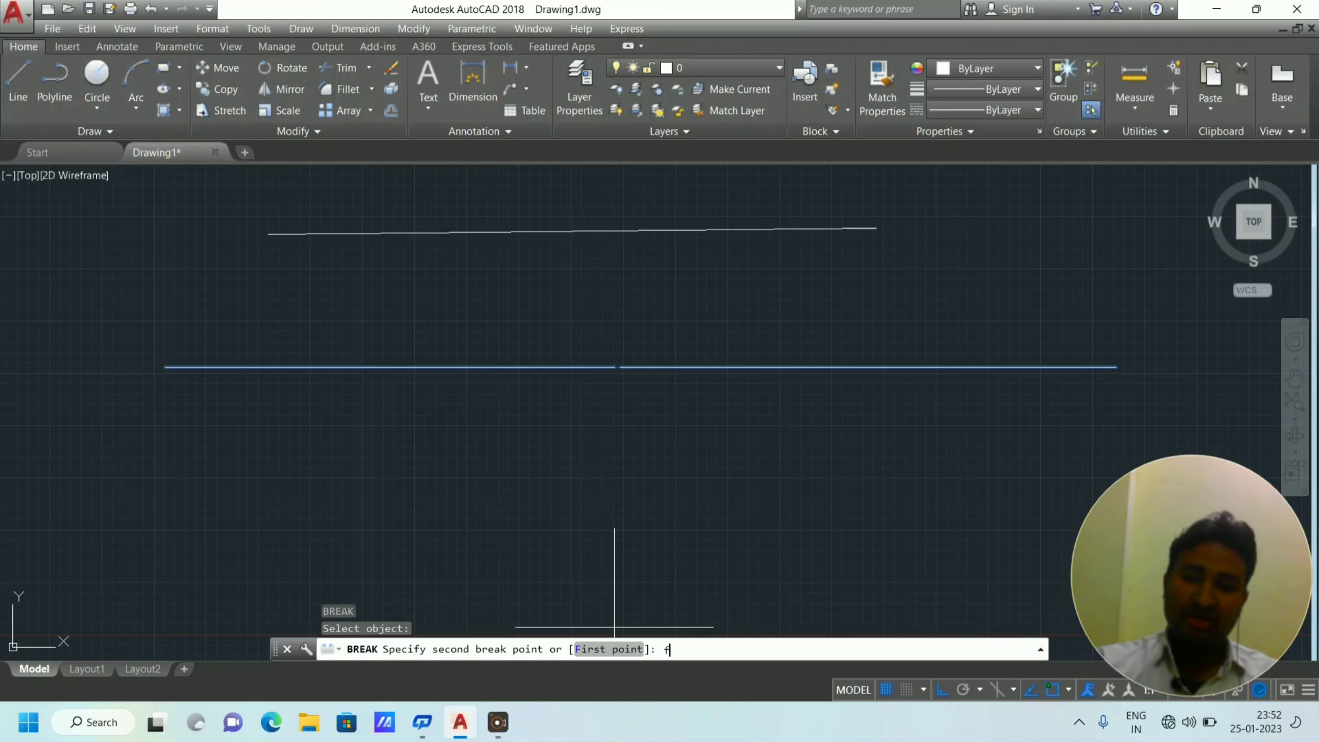
key("Return")
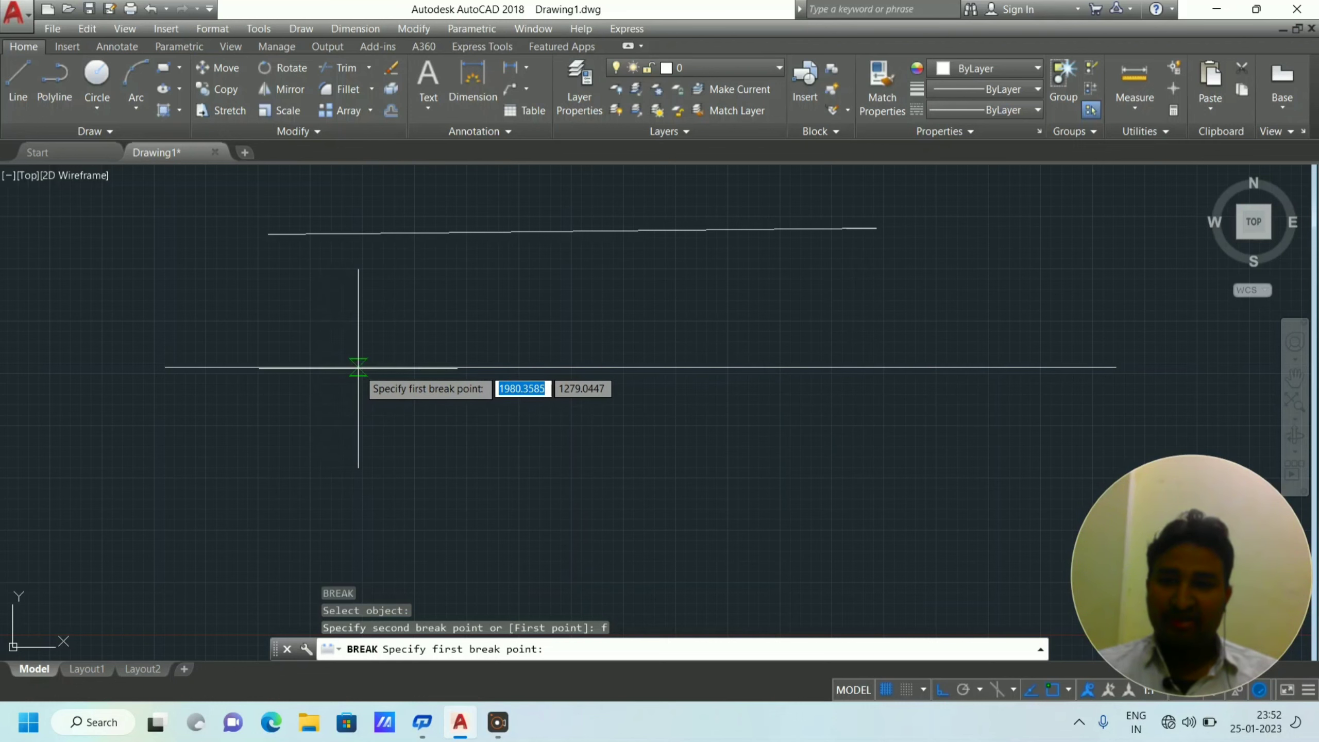
left_click(358, 368)
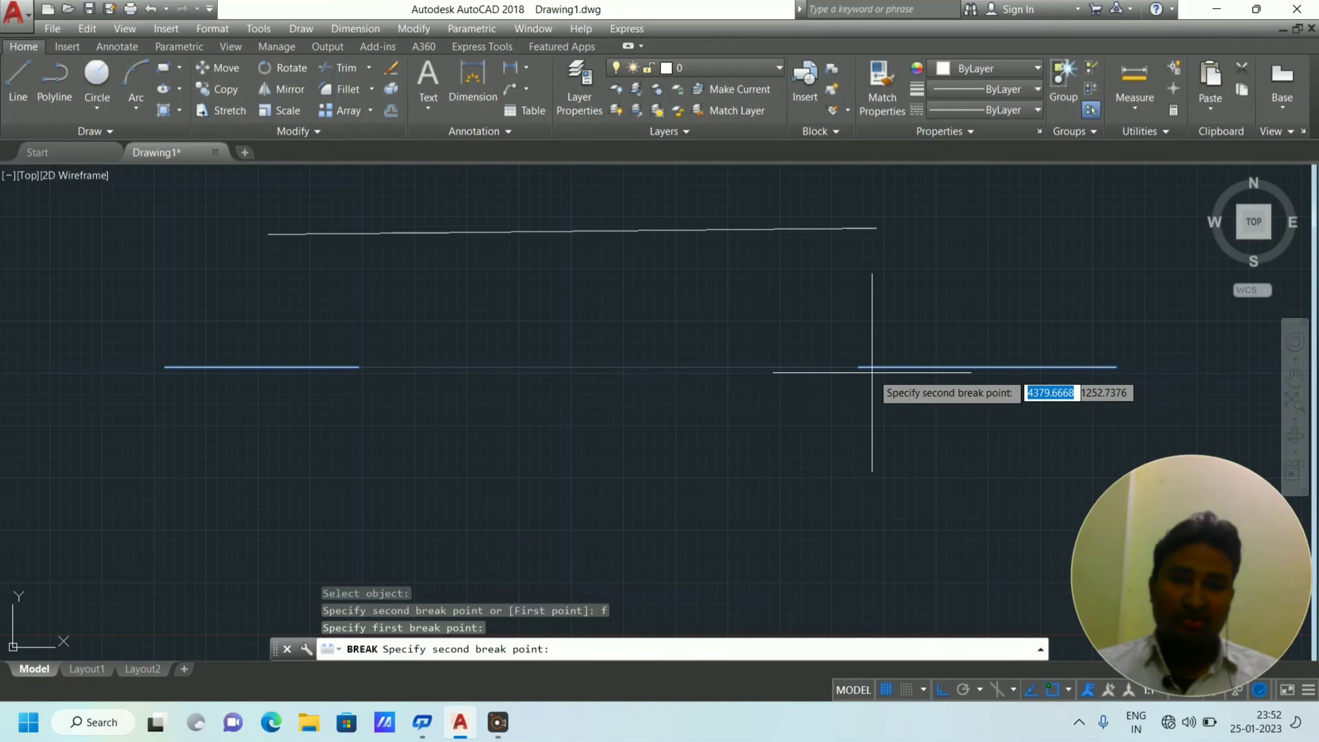
left_click(817, 373)
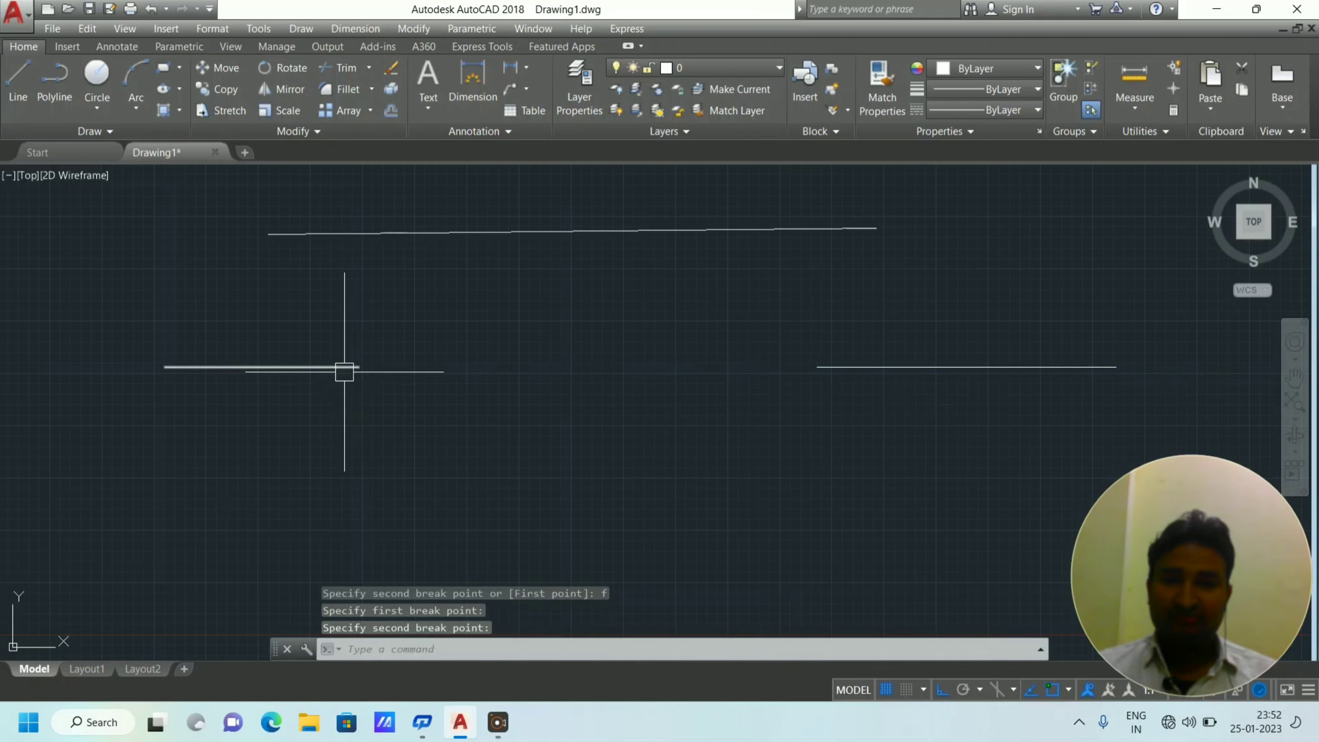
Remove the outer half of the lower line's right piece with Break, taking its right endpoint as the first break point.
middle_click_drag(1048, 384, 795, 367)
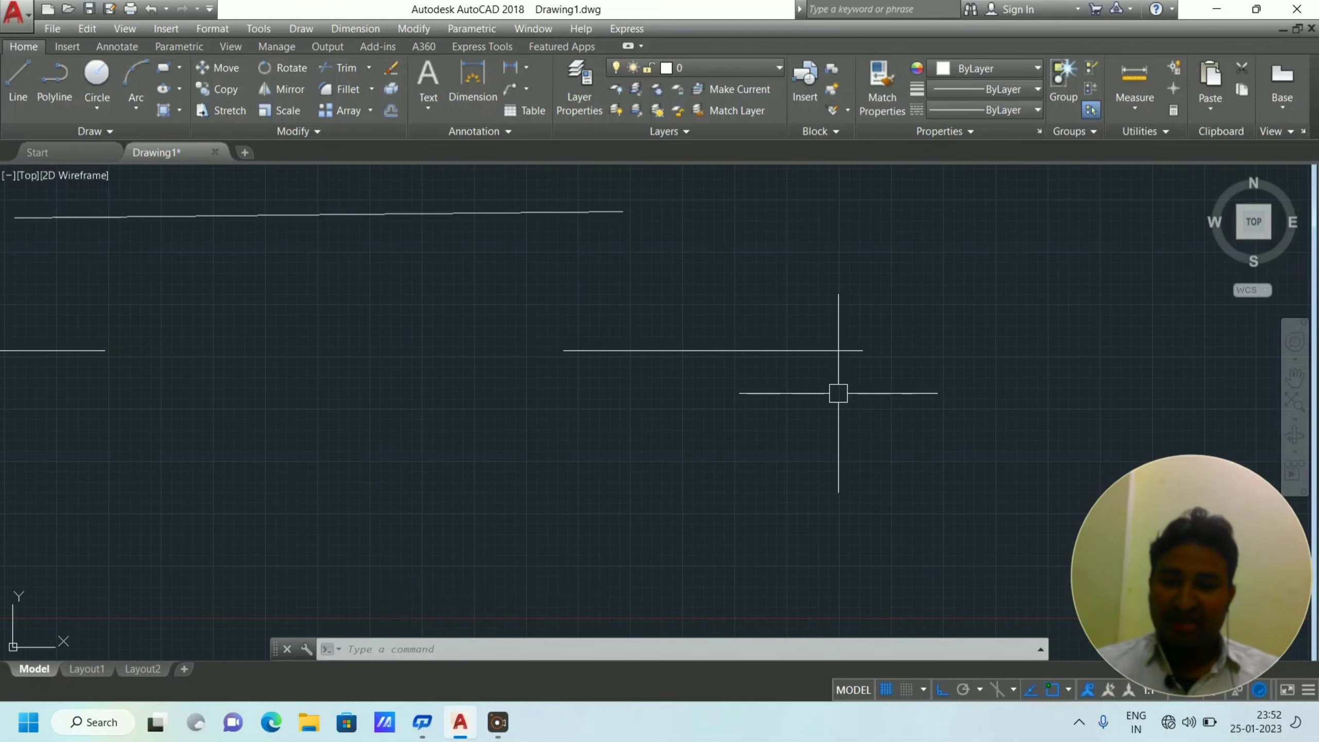
type("br")
key("Return")
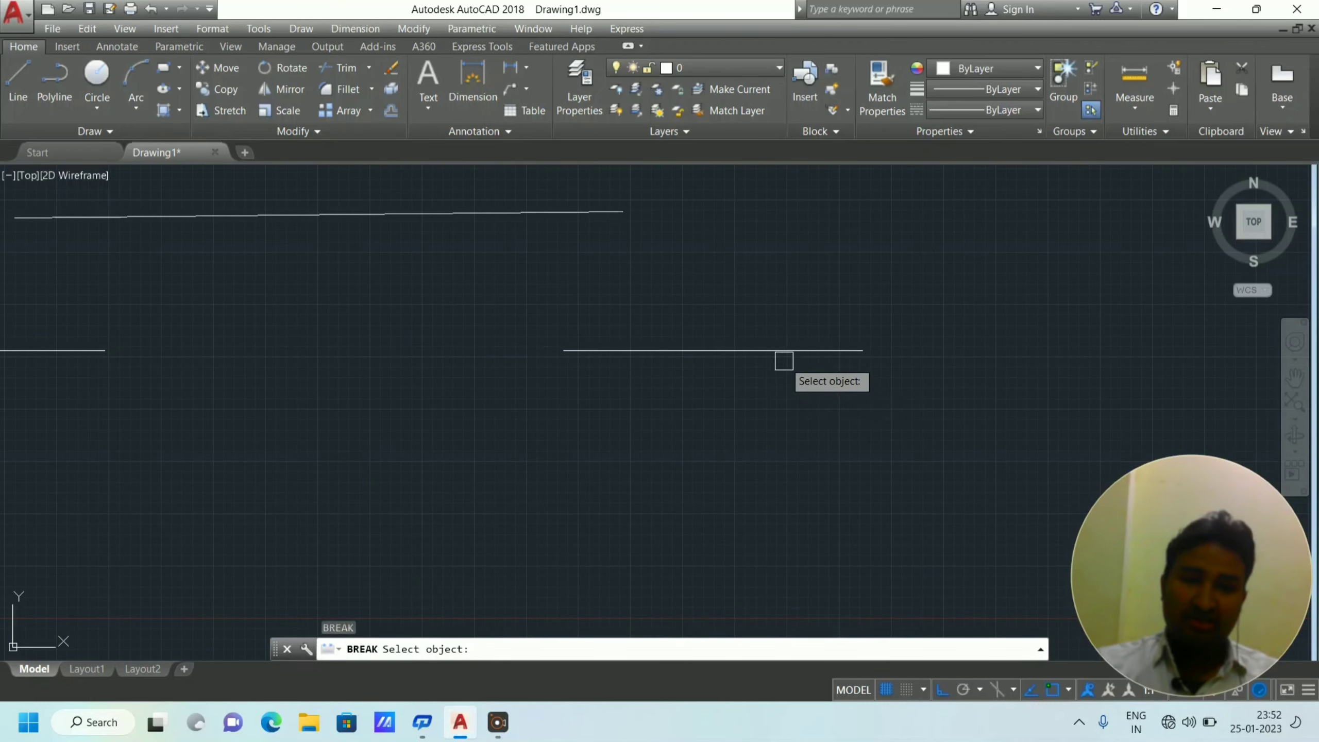
left_click(785, 351)
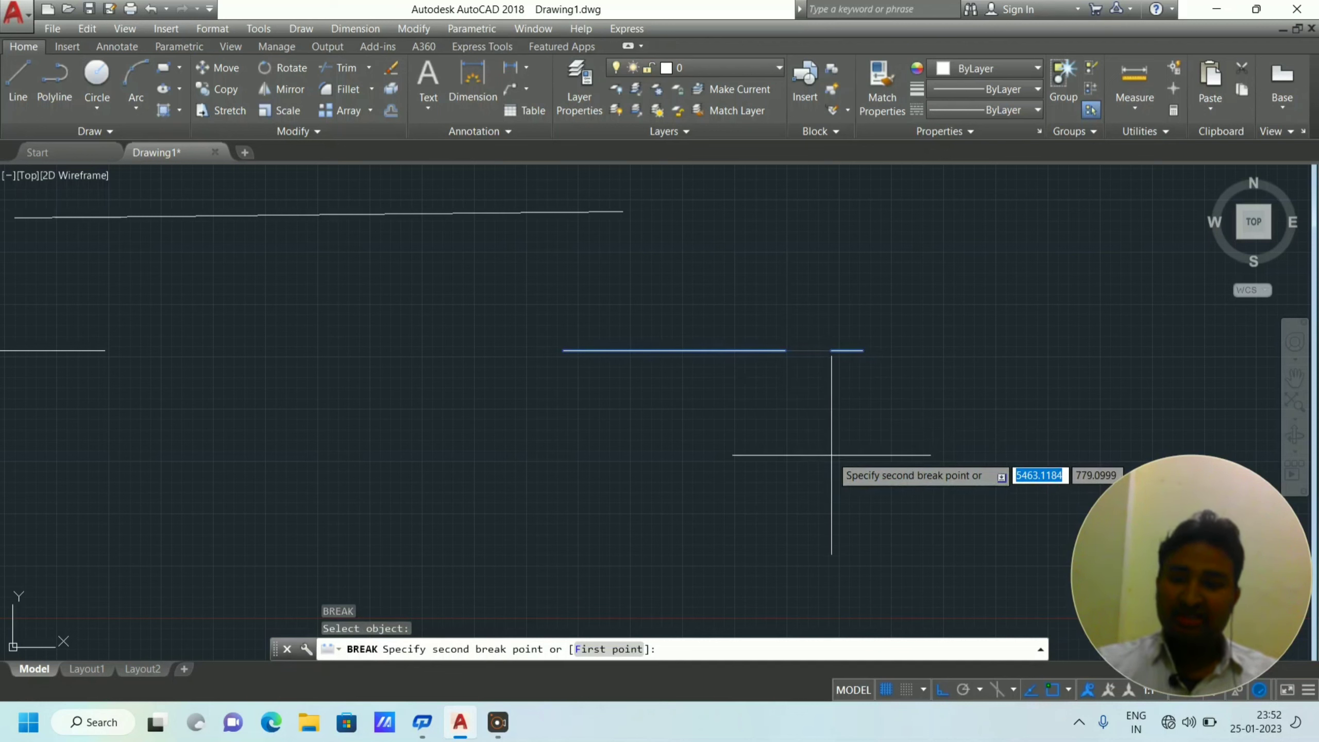
key("Return")
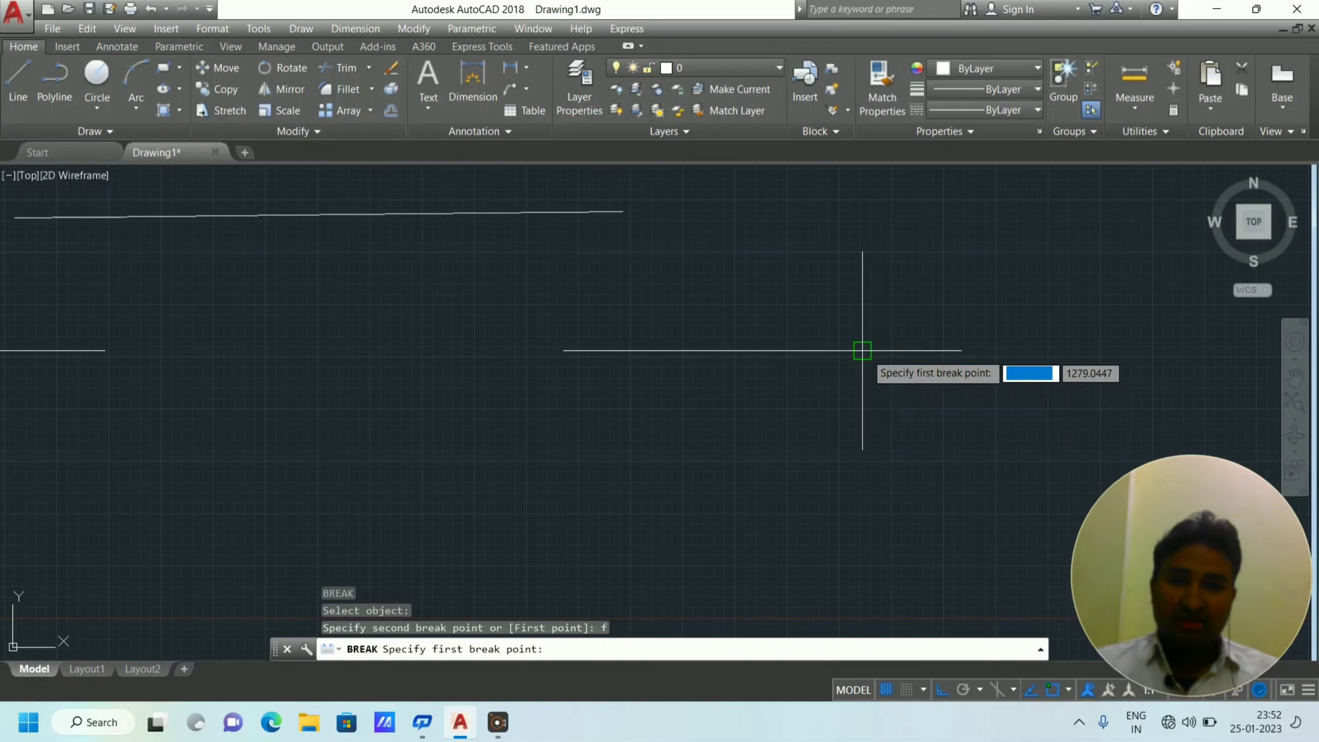
left_click(862, 350)
left_click(712, 350)
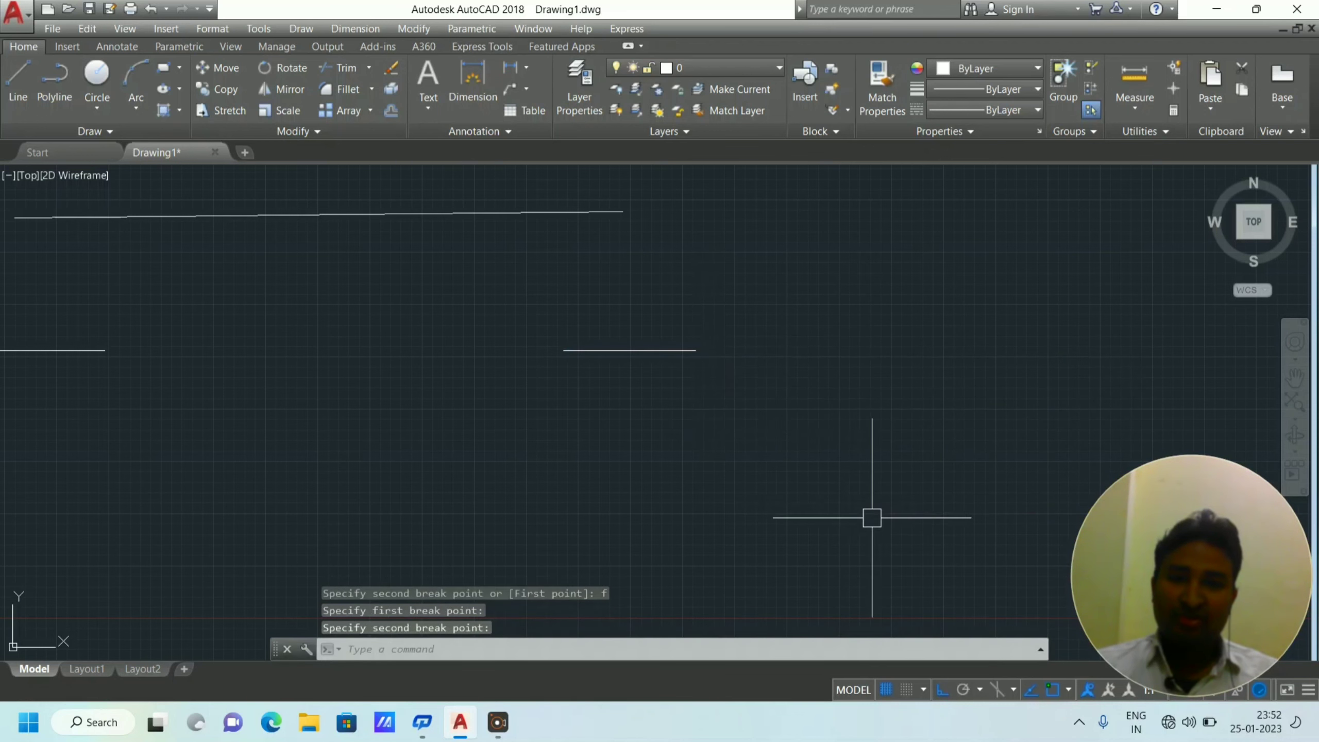
Join the two separated pieces of the lower line into one line with the Join command.
scroll(871, 518, "down", 2)
scroll(992, 425, "down", 2)
scroll(818, 445, "up", 4)
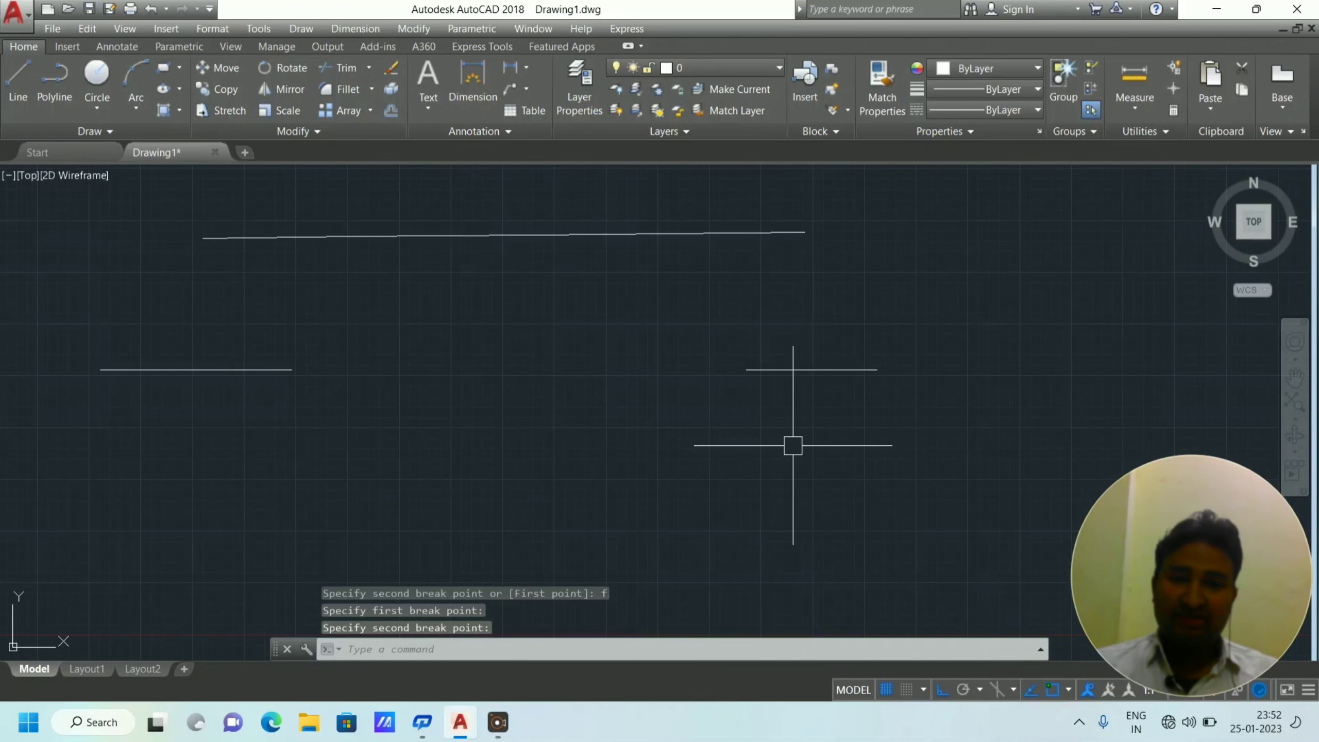
middle_click_drag(724, 445, 777, 413)
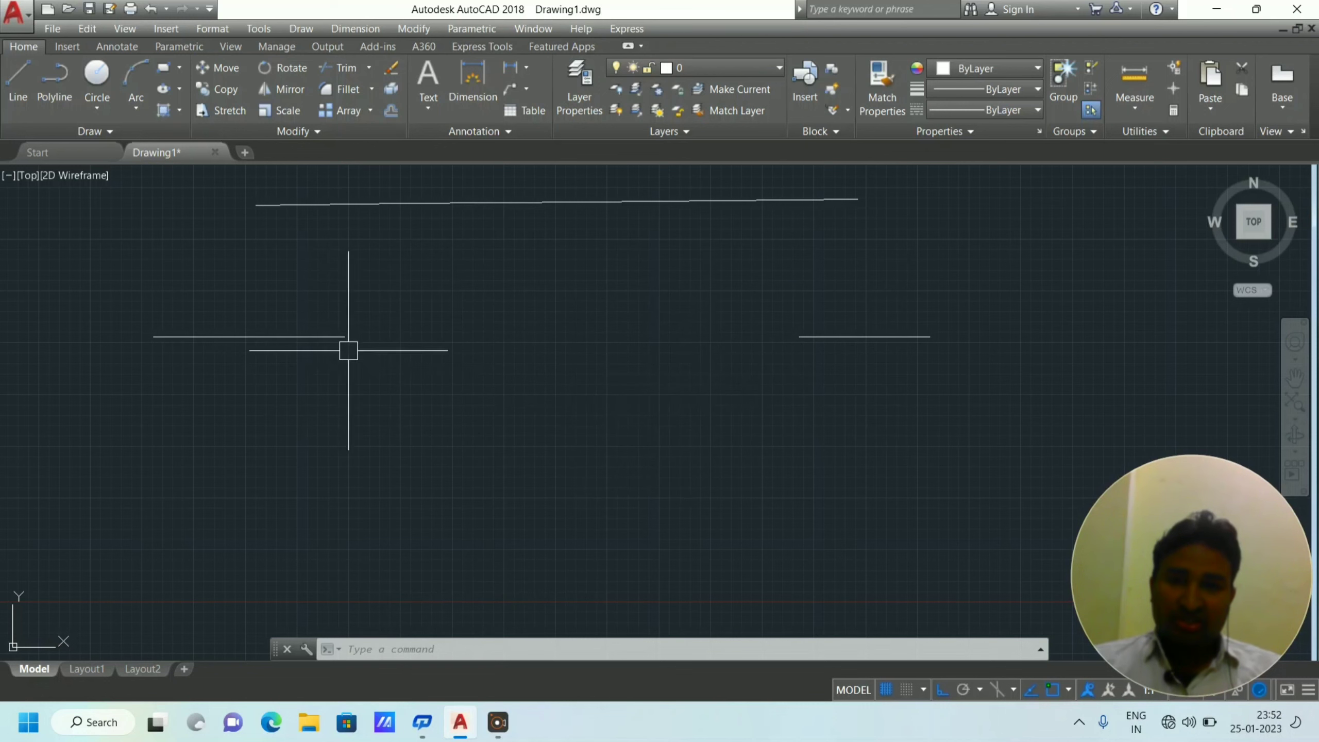
mouse_move(576, 350)
middle_mouse_down()
mouse_move(583, 454)
mouse_move(527, 397)
middle_mouse_up()
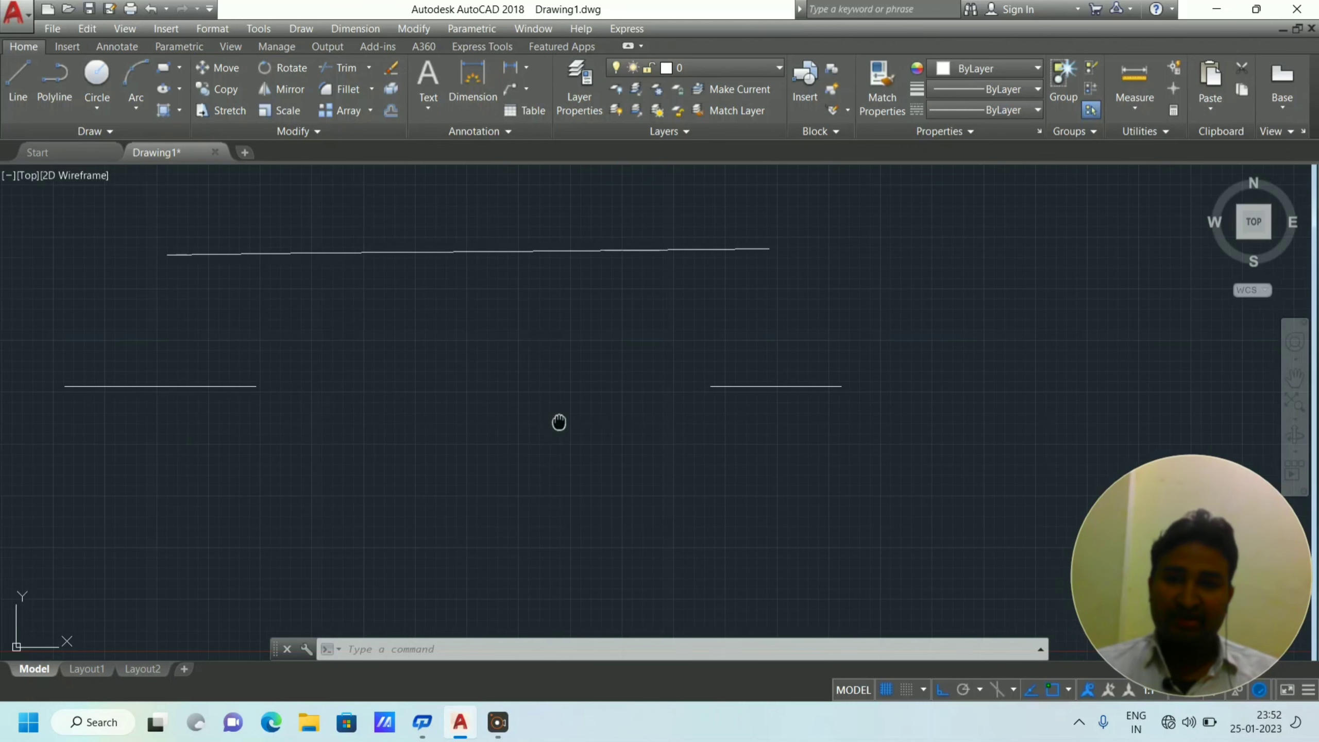
middle_click_drag(558, 421, 577, 439)
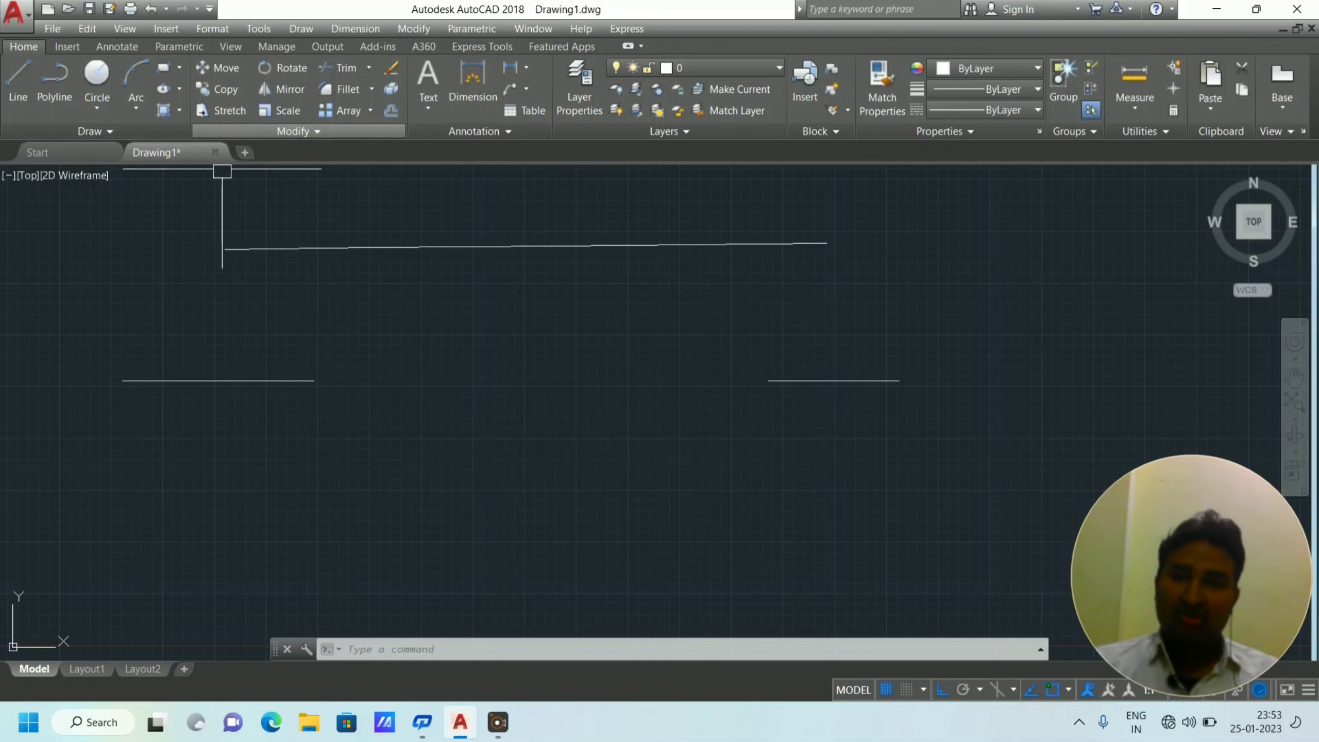
left_click(299, 130)
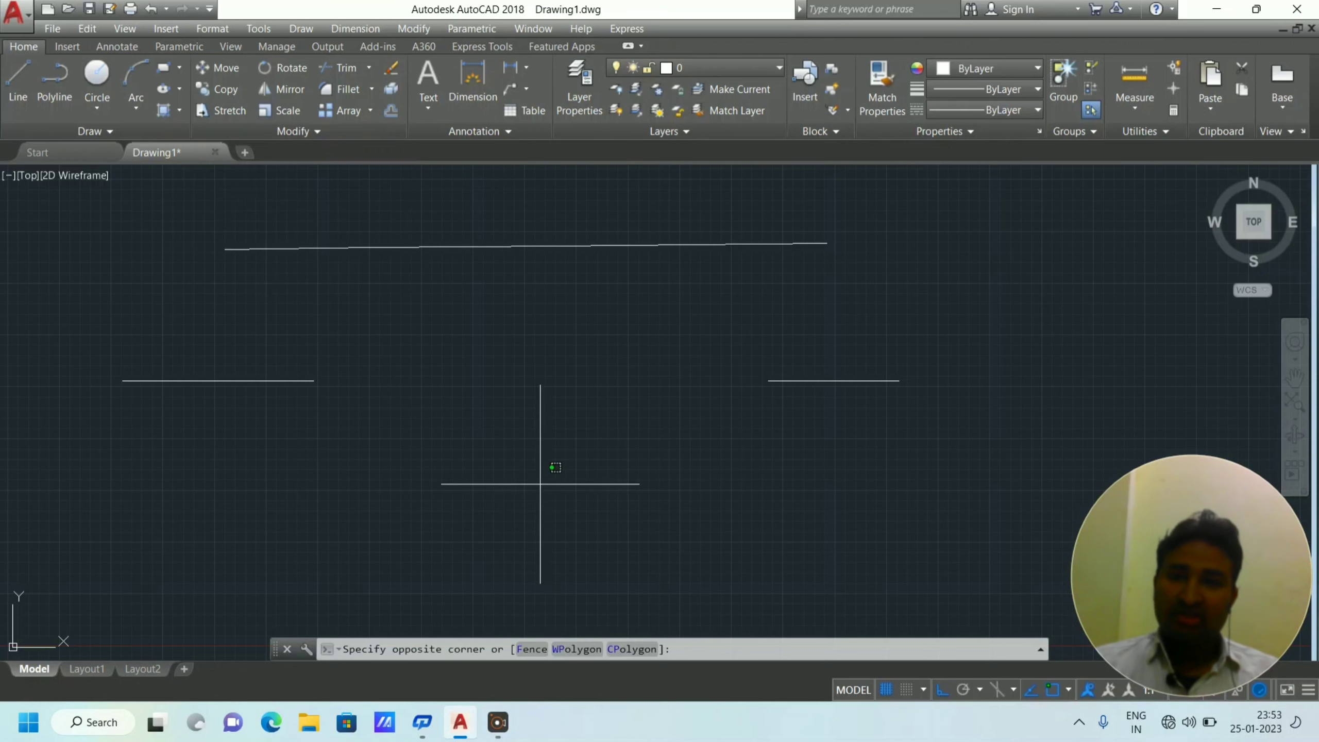
left_click(493, 499)
key("Return")
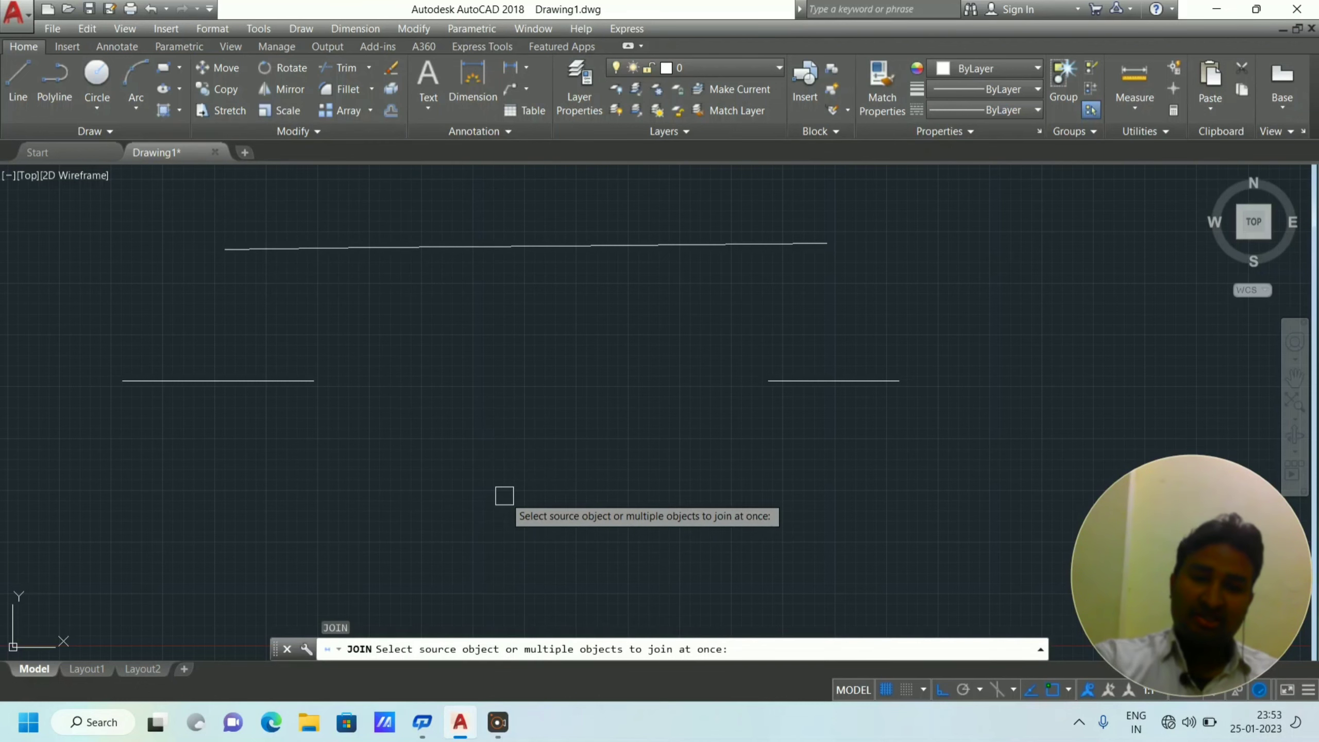
left_click(294, 382)
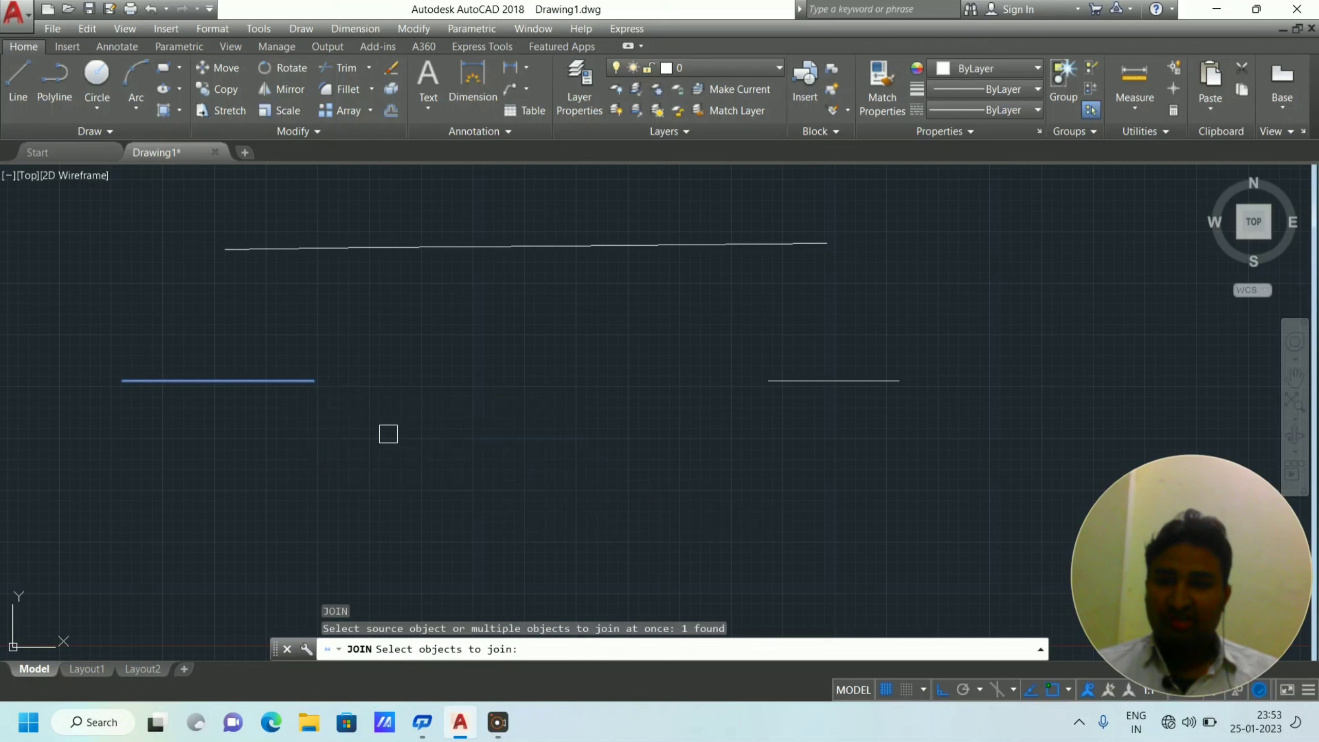
left_click(789, 381)
key("Return")
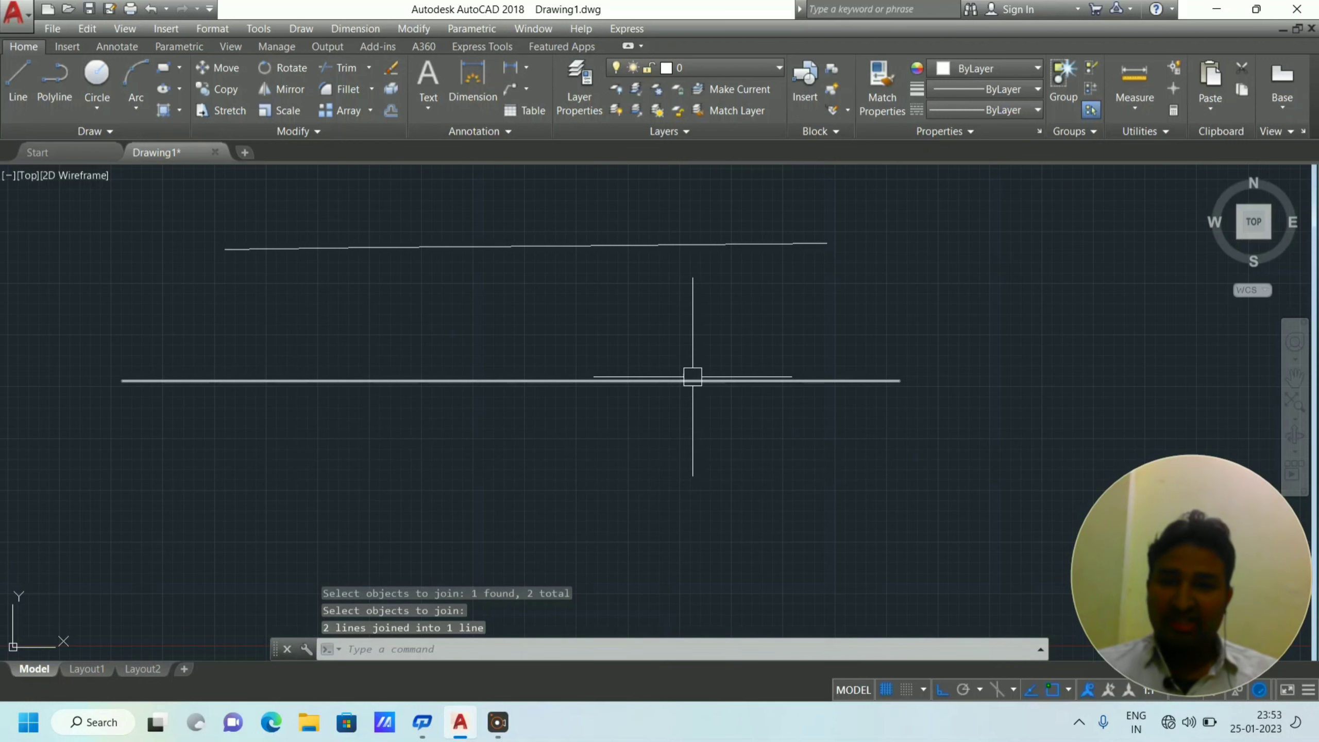
Draw an open, stepped spiral shape of seven orthogonal Line segments right of the existing lines, with a base about 1420 units long.
scroll(607, 364, "down", 2)
mouse_move(820, 360)
middle_mouse_down()
mouse_move(527, 283)
mouse_move(614, 288)
middle_mouse_up()
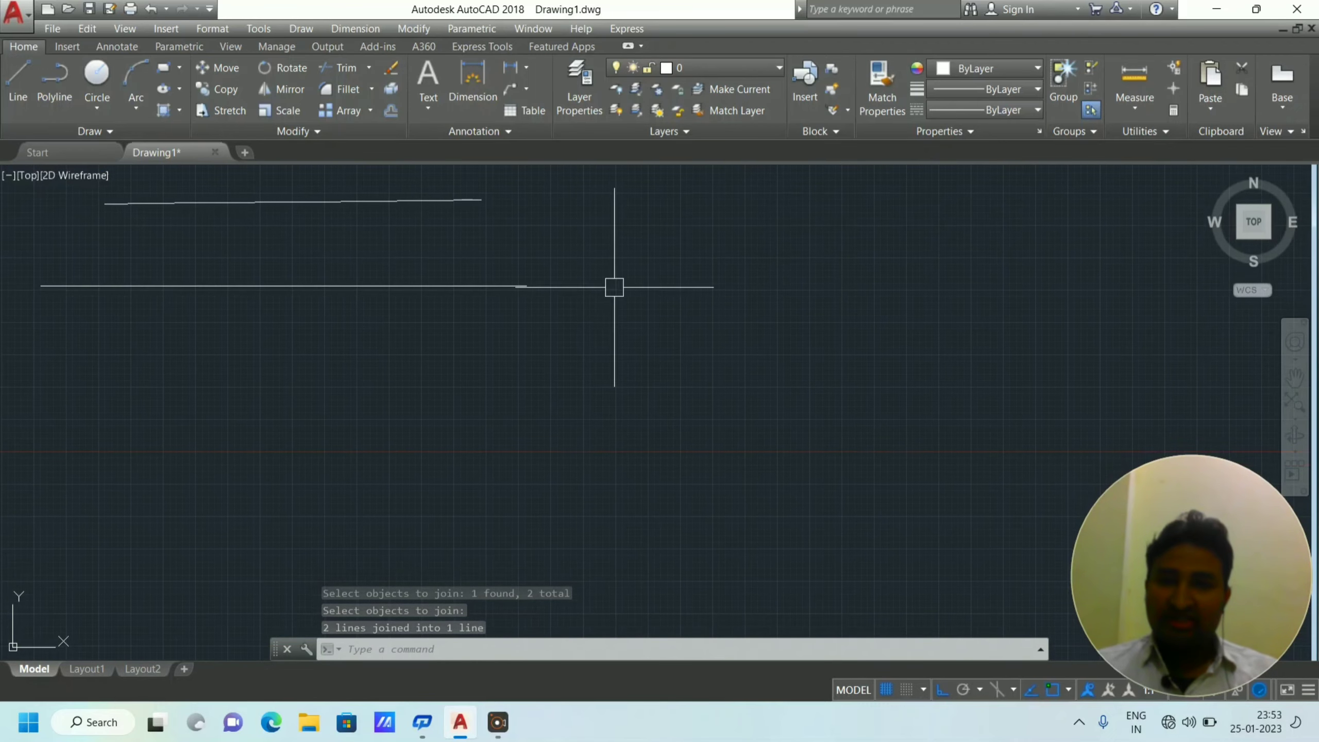
left_click(17, 83)
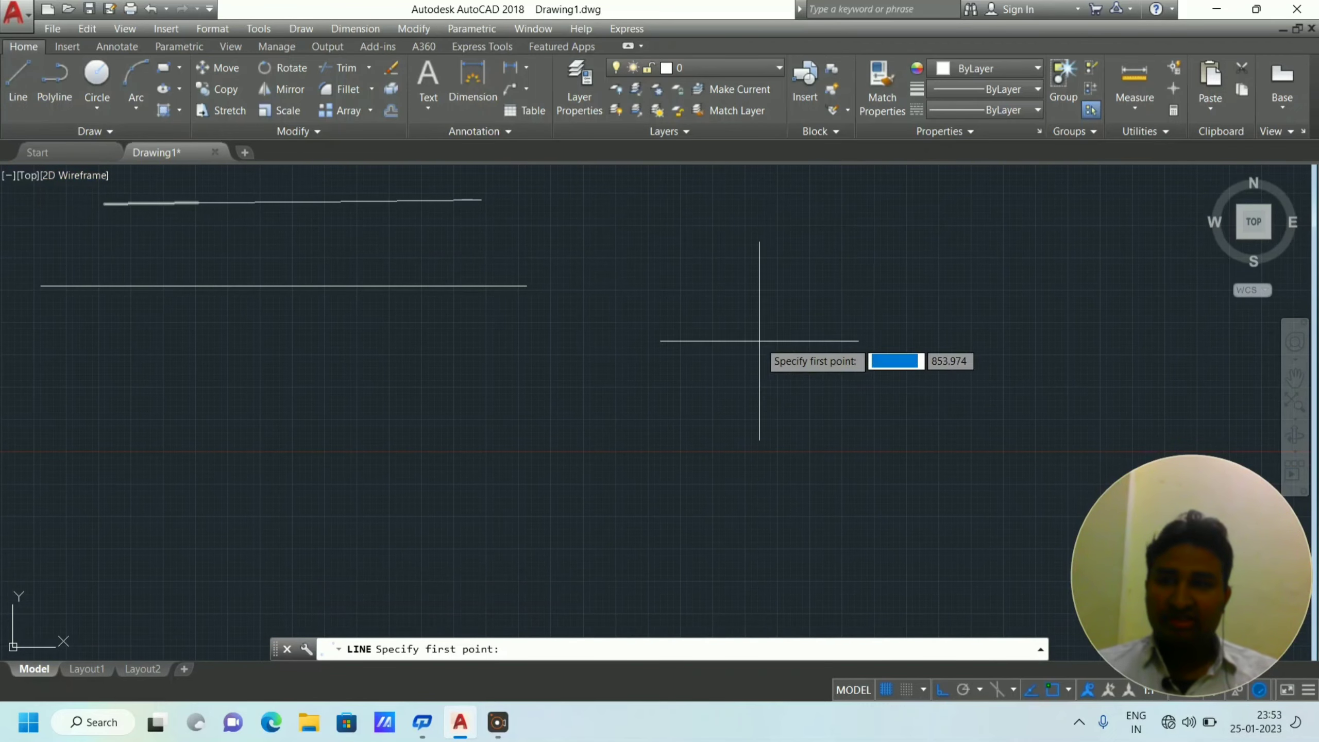
left_click(645, 245)
left_click(792, 244)
left_click(792, 413)
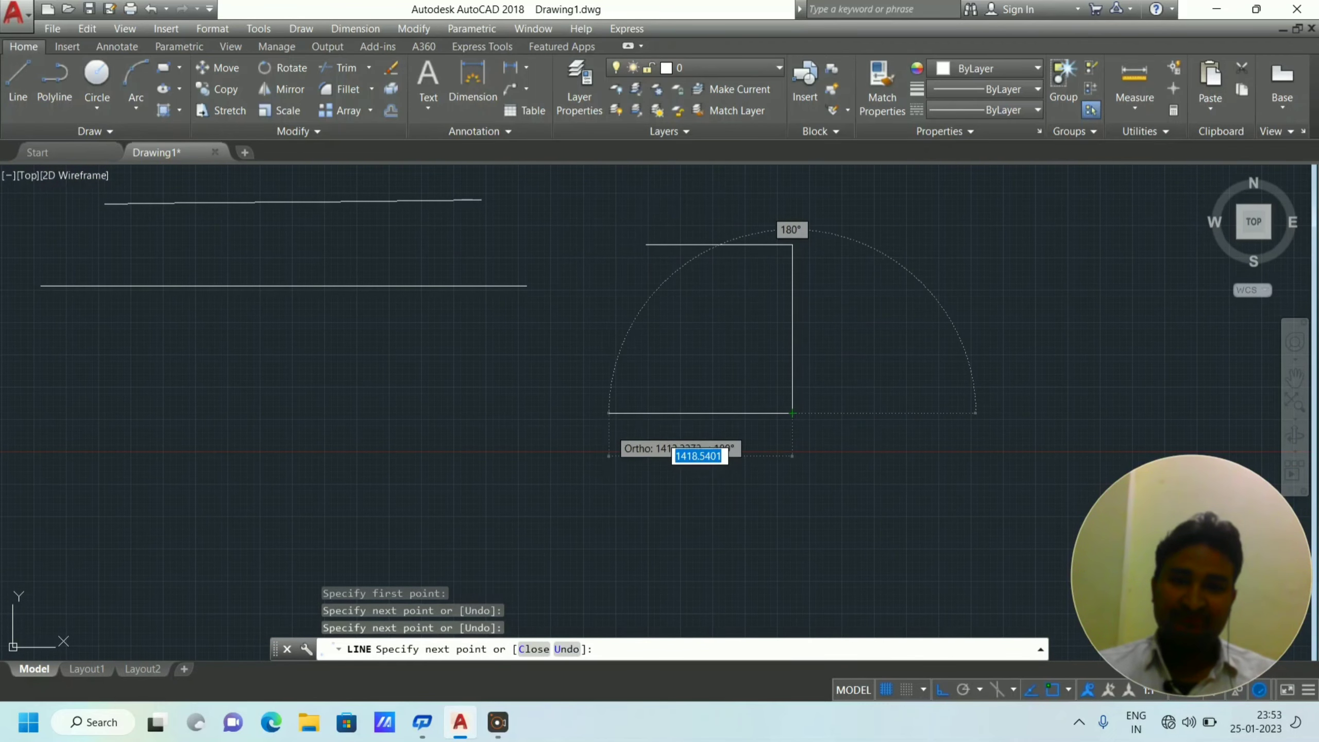
left_click(608, 413)
left_click(608, 336)
left_click(711, 336)
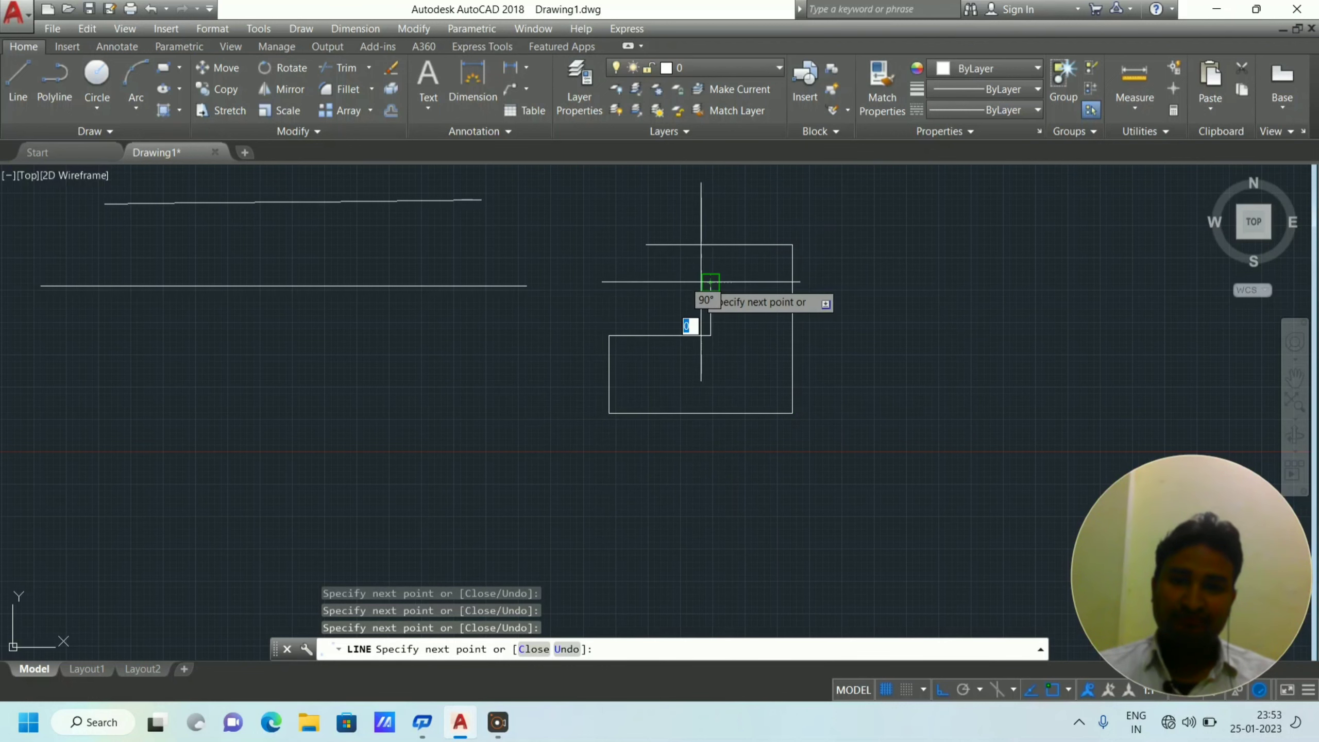
left_click(710, 284)
right_click(599, 282)
left_click(643, 296)
Draw a similar, larger open stepped shape of seven orthogonal segments as a single polyline to the right of the line shape.
middle_click_drag(845, 391, 450, 463)
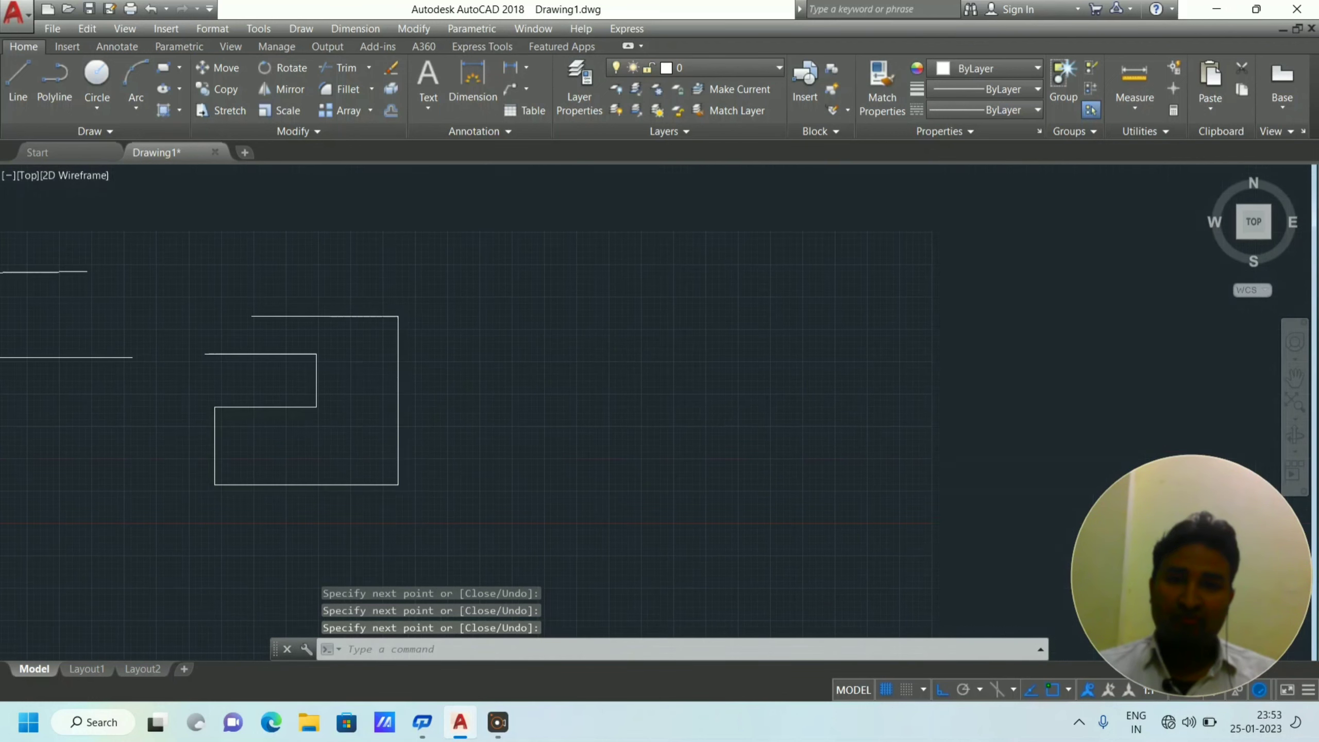
left_click(54, 83)
left_click(566, 302)
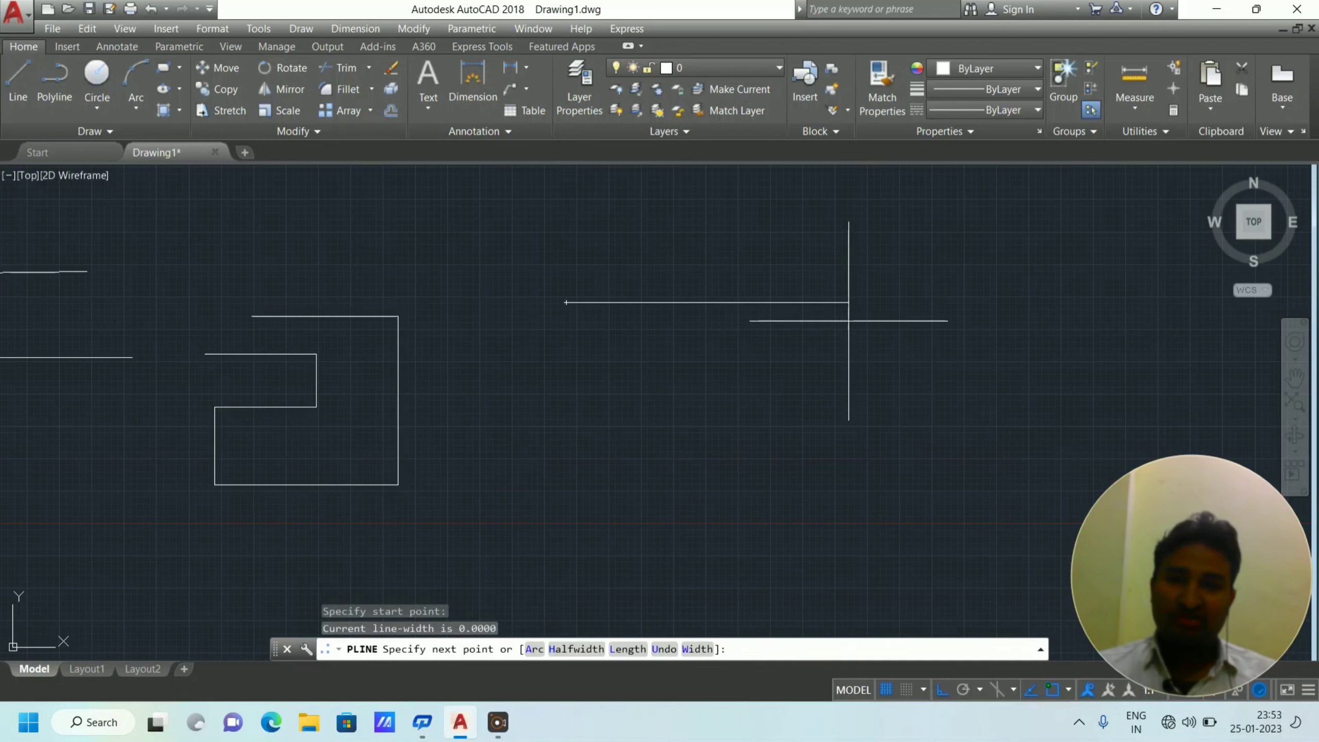
left_click(849, 302)
left_click(855, 521)
left_click(700, 524)
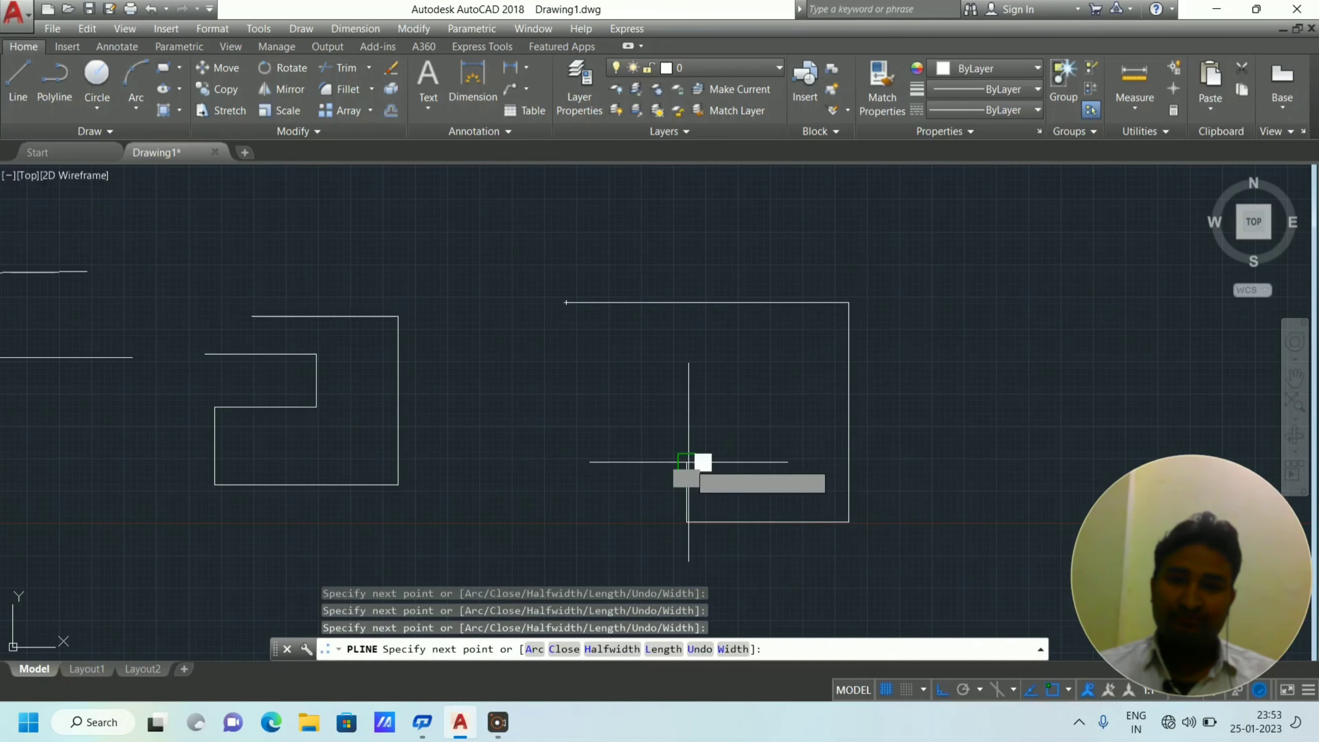
left_click(701, 462)
left_click(801, 461)
left_click(800, 356)
left_click(669, 356)
right_click(670, 356)
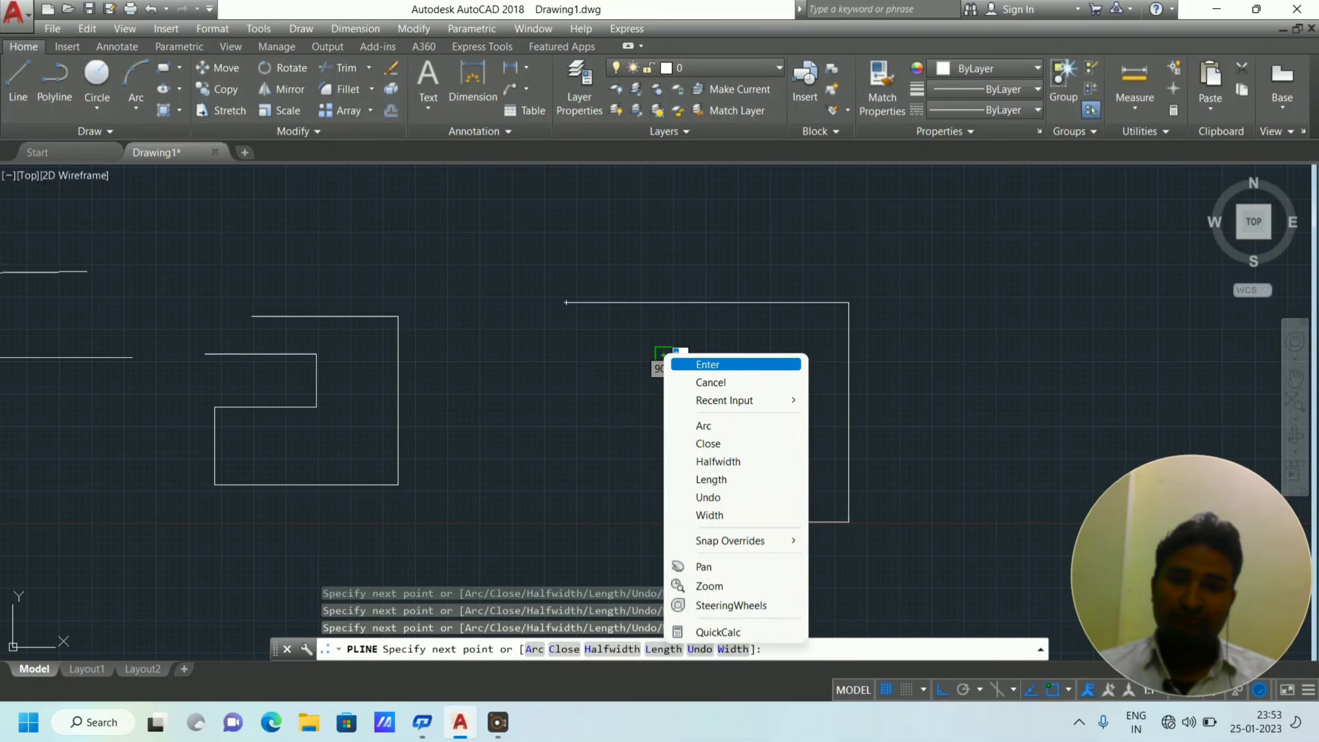
left_click(701, 363)
Compare how the polyline shape and the individual segments of the line shape select, and clear the selections.
left_click(849, 412)
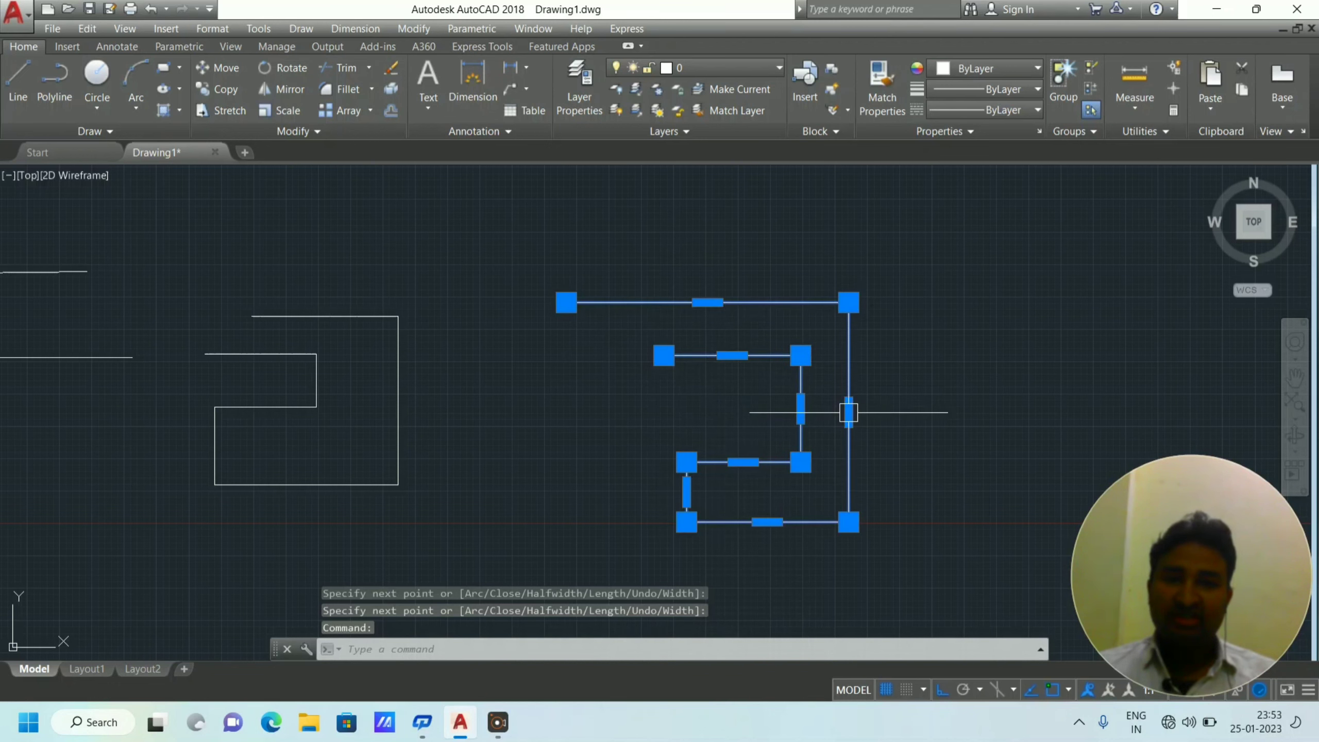
mouse_move(848, 412)
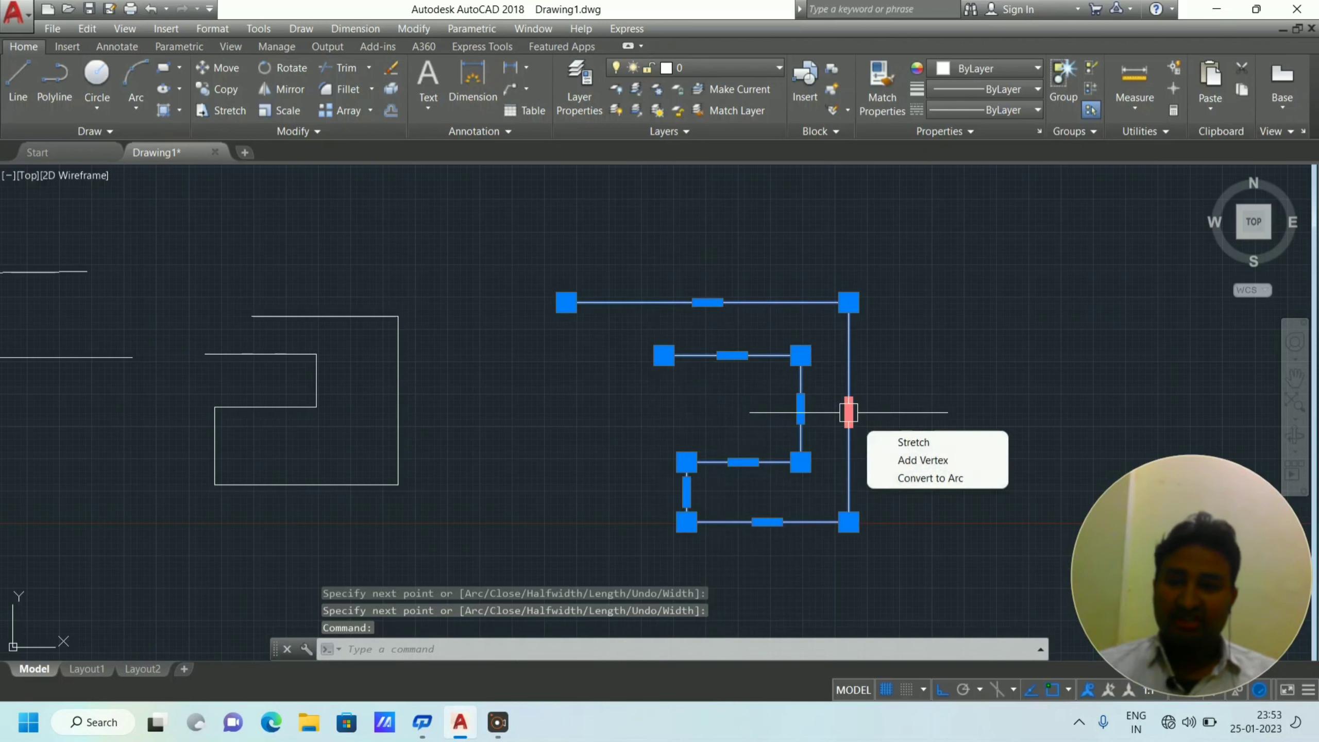
key("Escape")
left_click(356, 316)
left_click(398, 349)
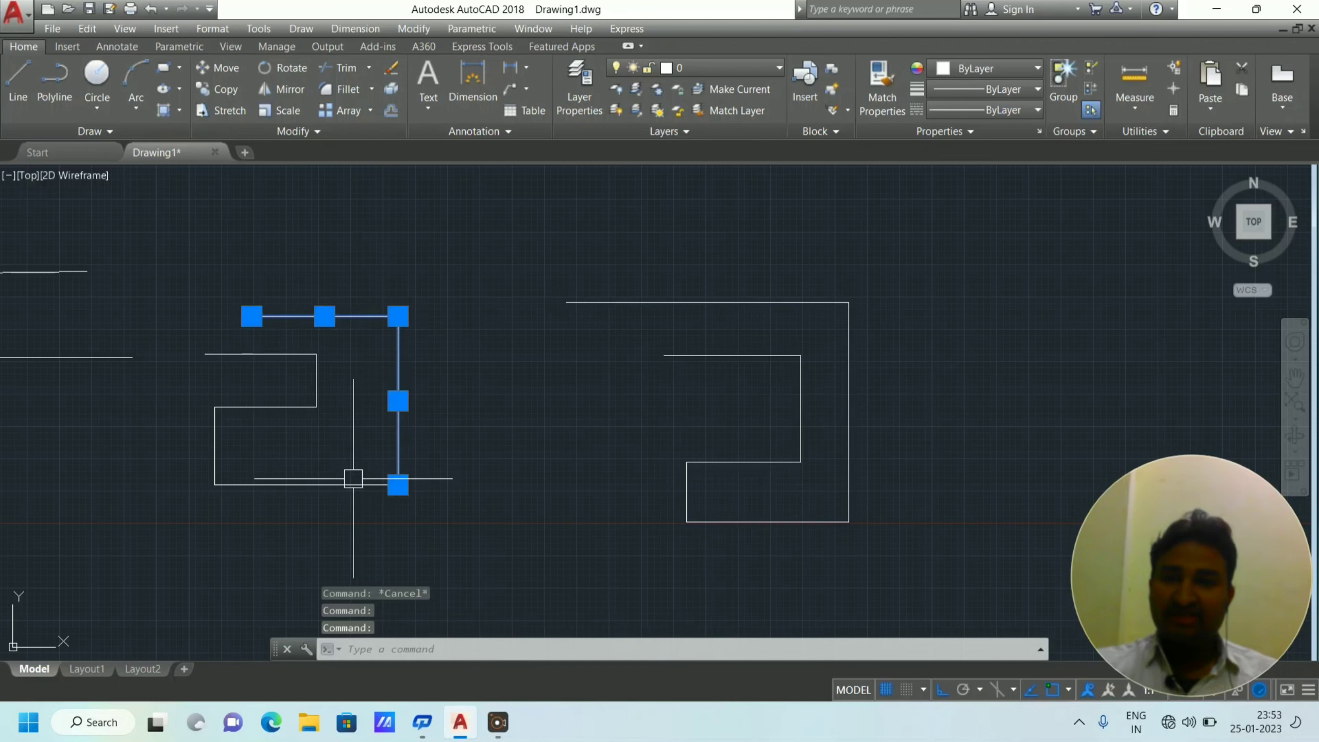
left_click(222, 444)
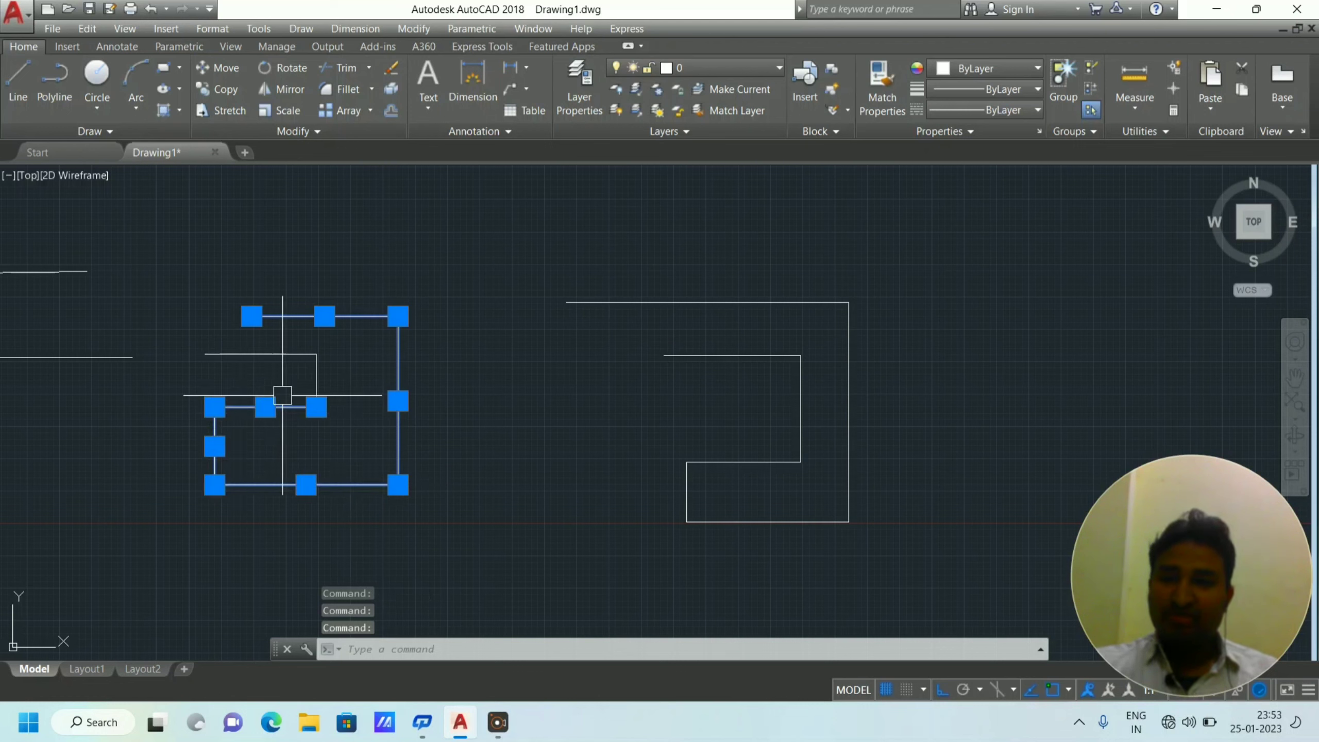
key("Escape")
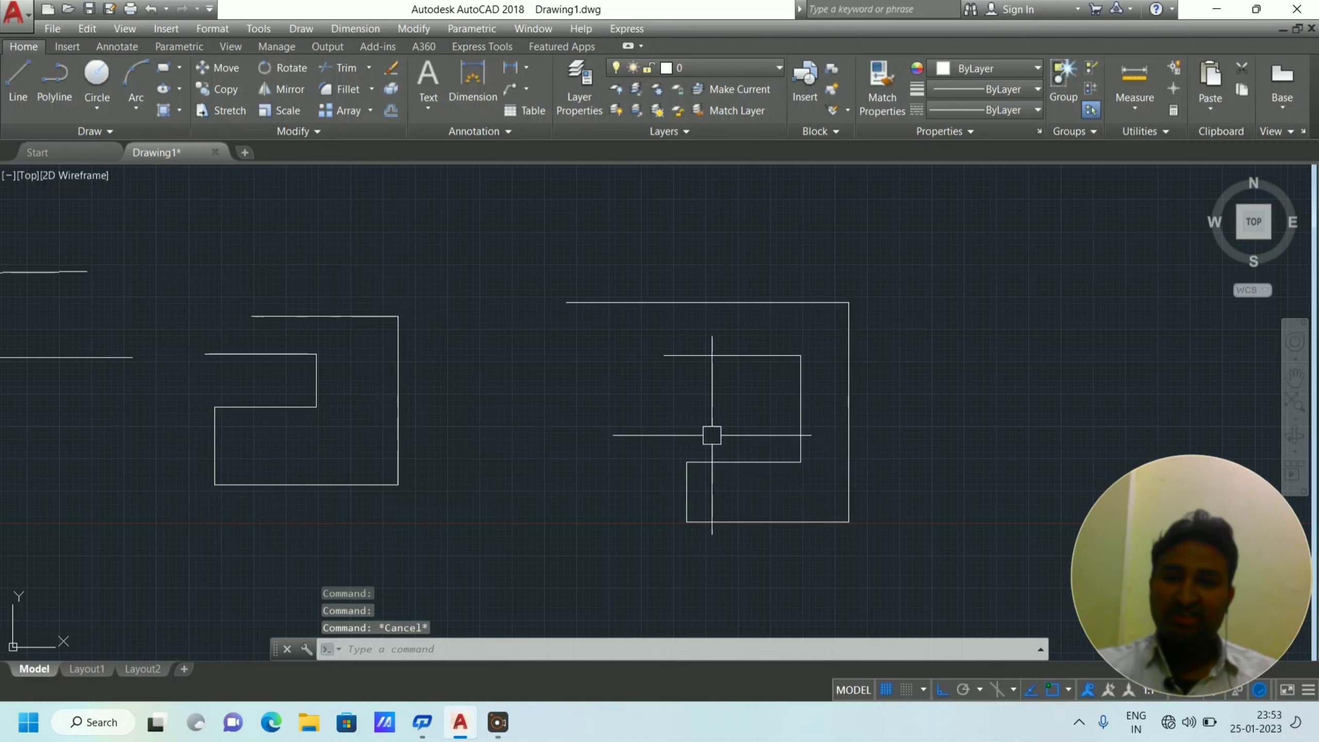
Join all seven segments of the smaller line shape into one polyline with the Join command.
middle_click_drag(522, 467, 644, 461)
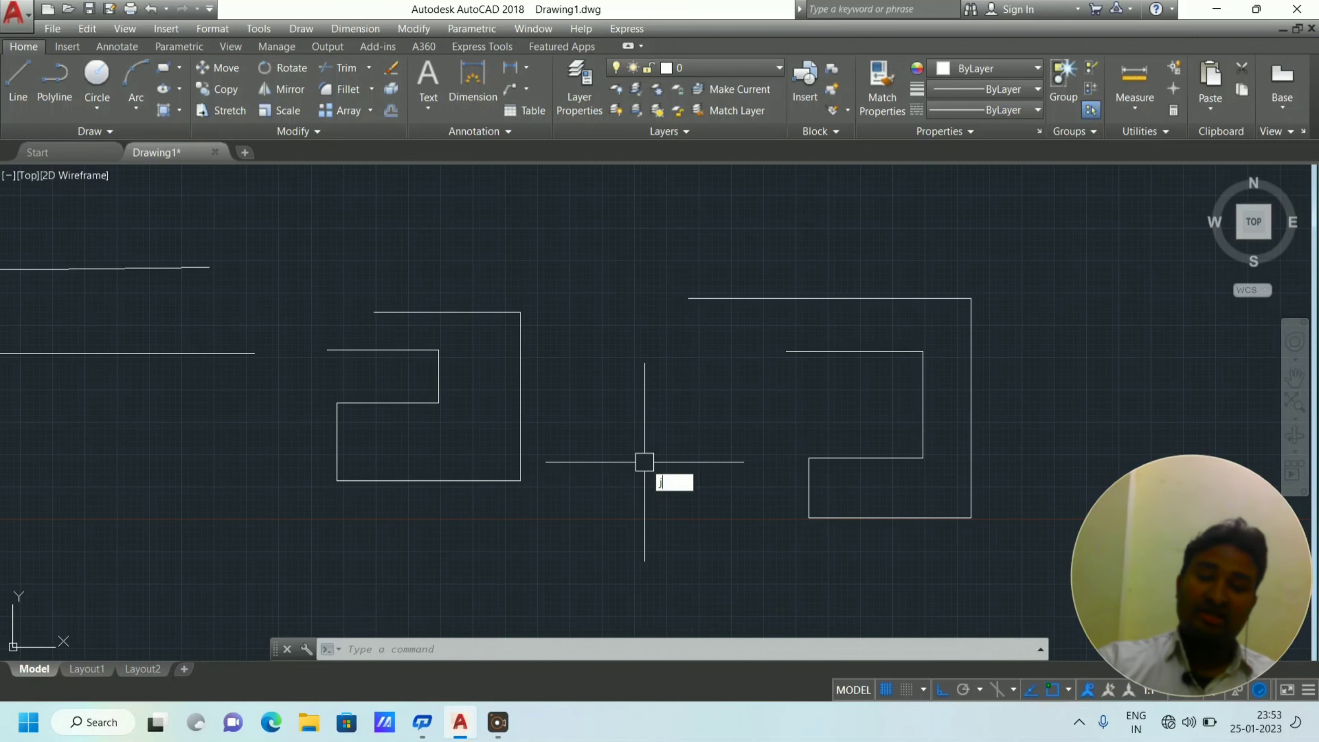
key("Return")
left_click(513, 312)
left_click(521, 387)
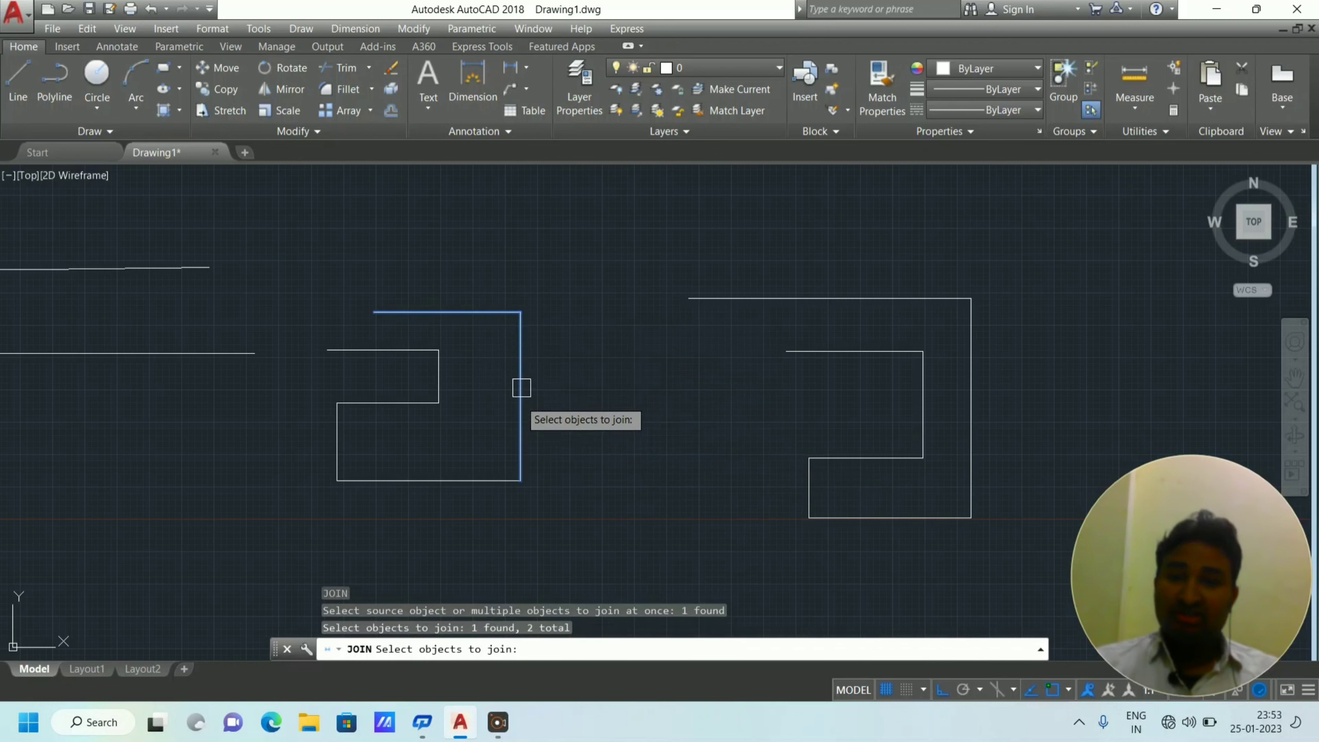
left_click(474, 479)
left_click(338, 436)
left_click(383, 403)
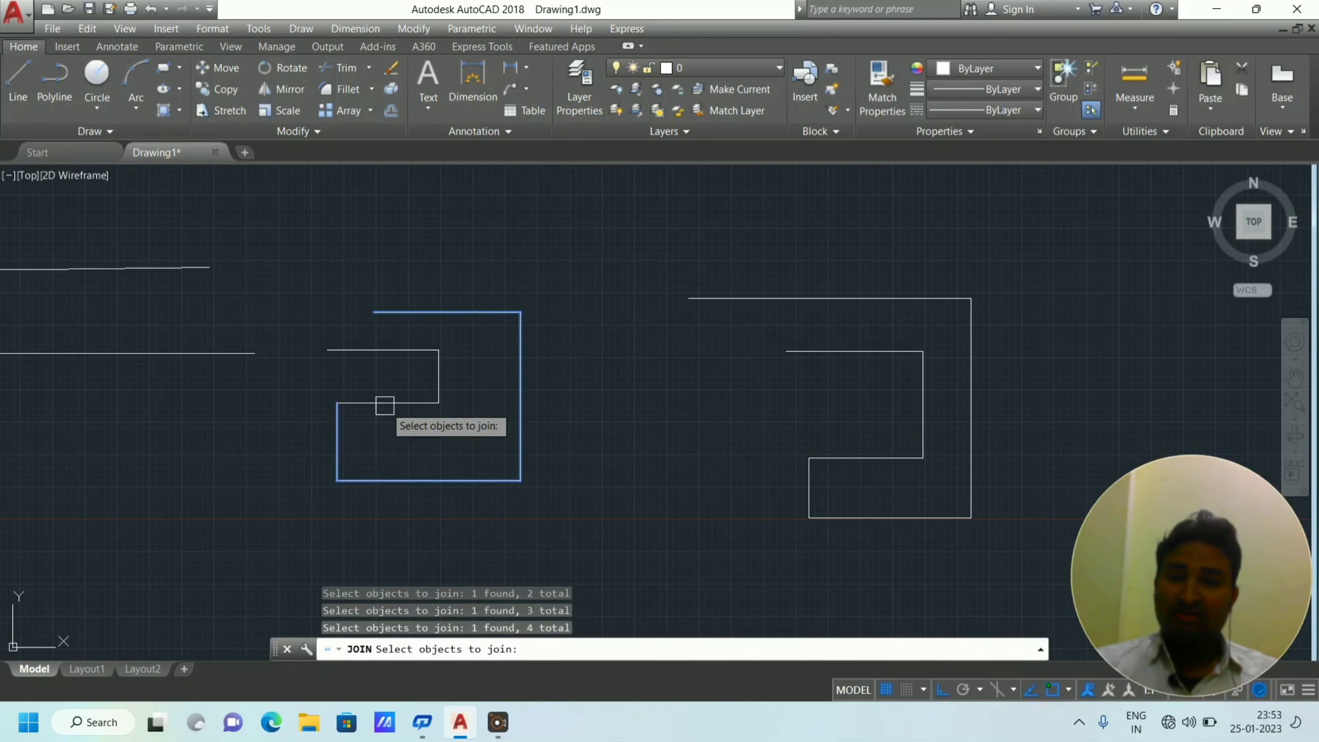
left_click(439, 378)
left_click(406, 351)
key("Return")
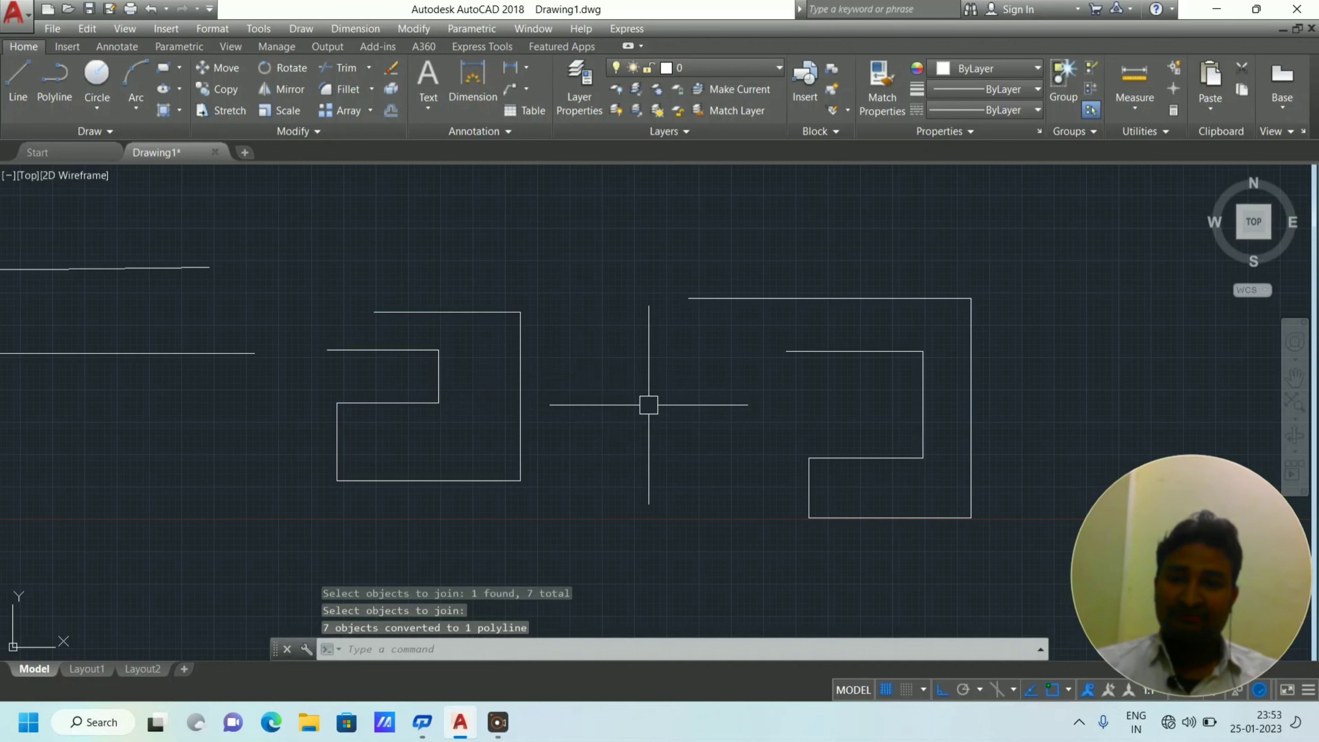
Select the joined smaller stepped shape to check that it is a single polyline, and clear the selection.
left_click(521, 376)
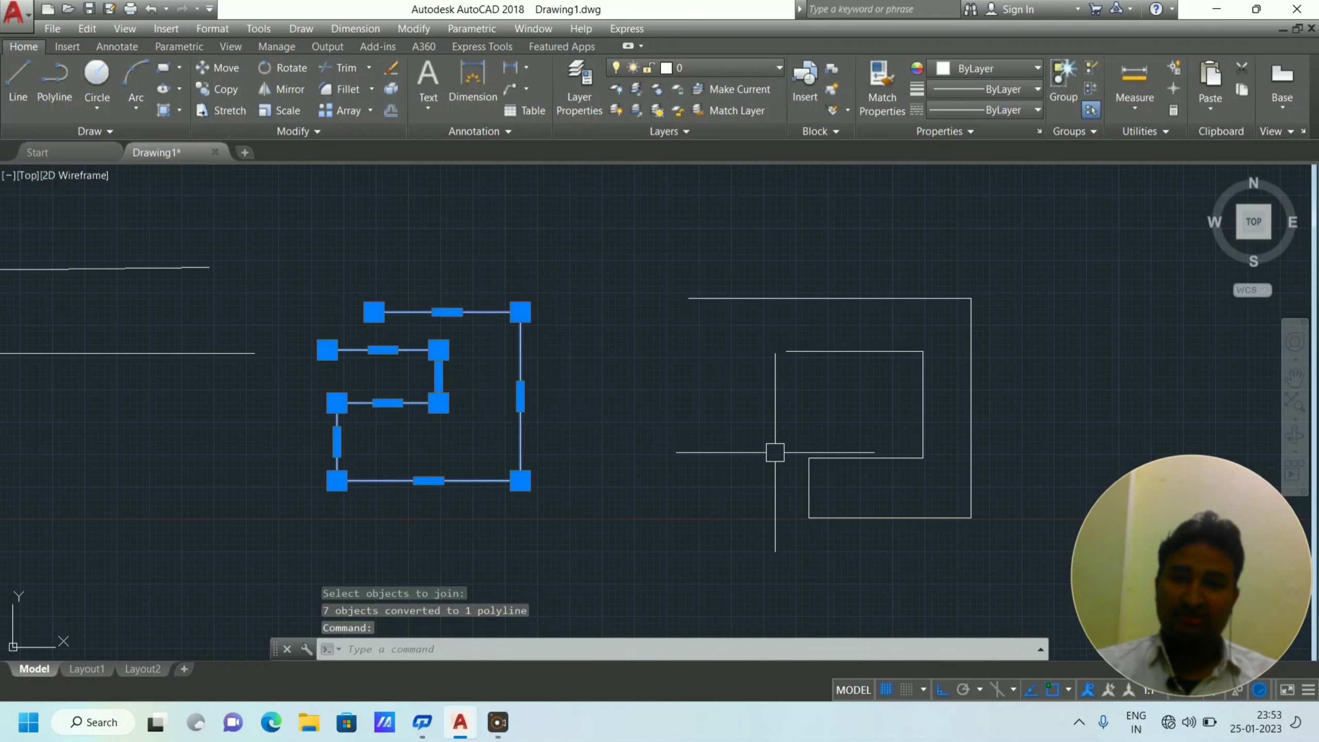
middle_click_drag(701, 451, 584, 624)
key("Escape")
Draw an open rectangular shape of four connected orthogonal Line segments in the empty area above the stepped shapes.
left_click(18, 80)
left_click(410, 252)
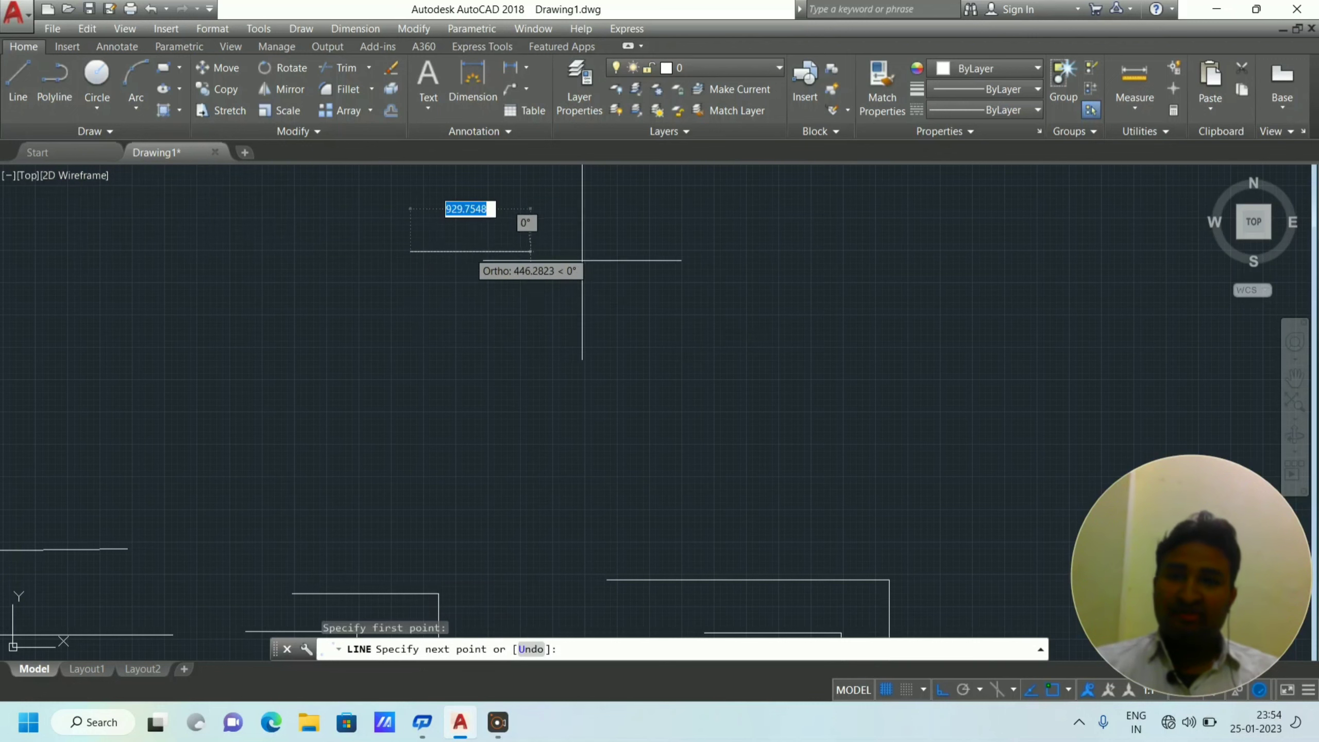
left_click(675, 251)
left_click(676, 411)
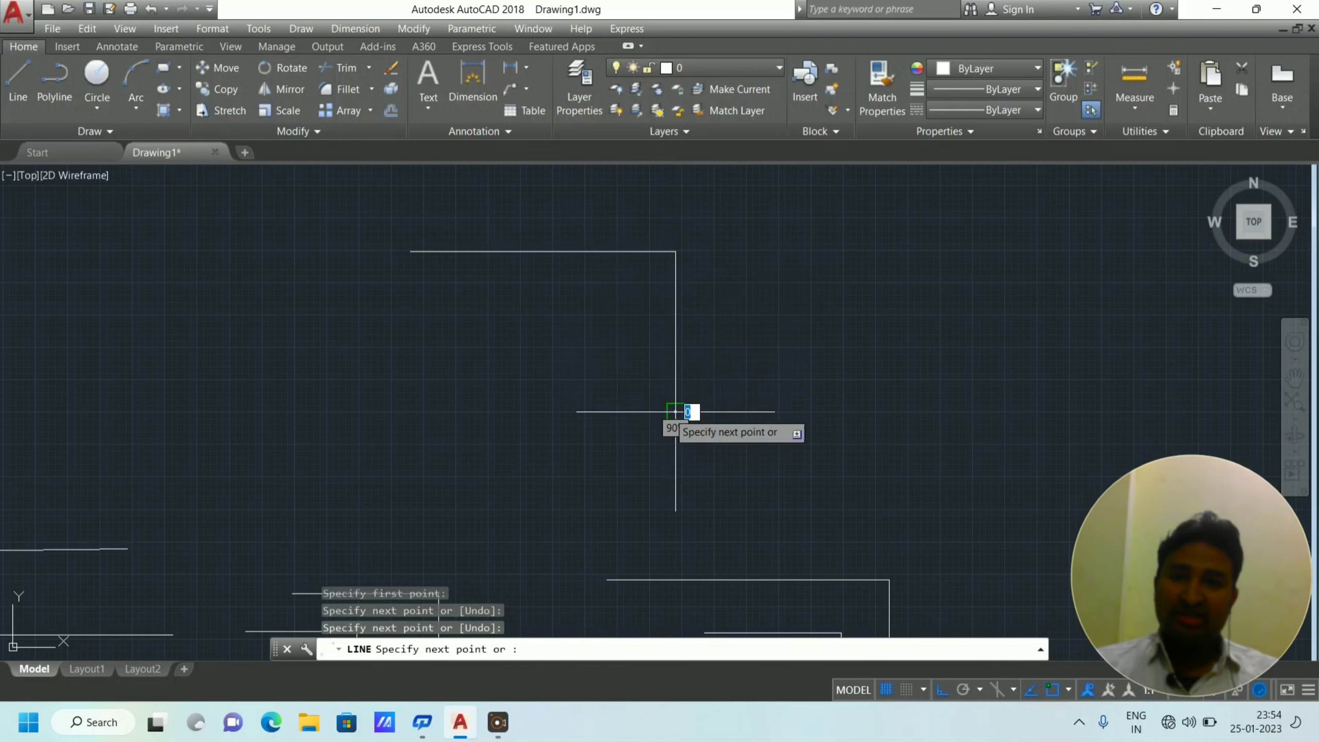
left_click(464, 412)
left_click(465, 307)
right_click(467, 307)
left_click(534, 315)
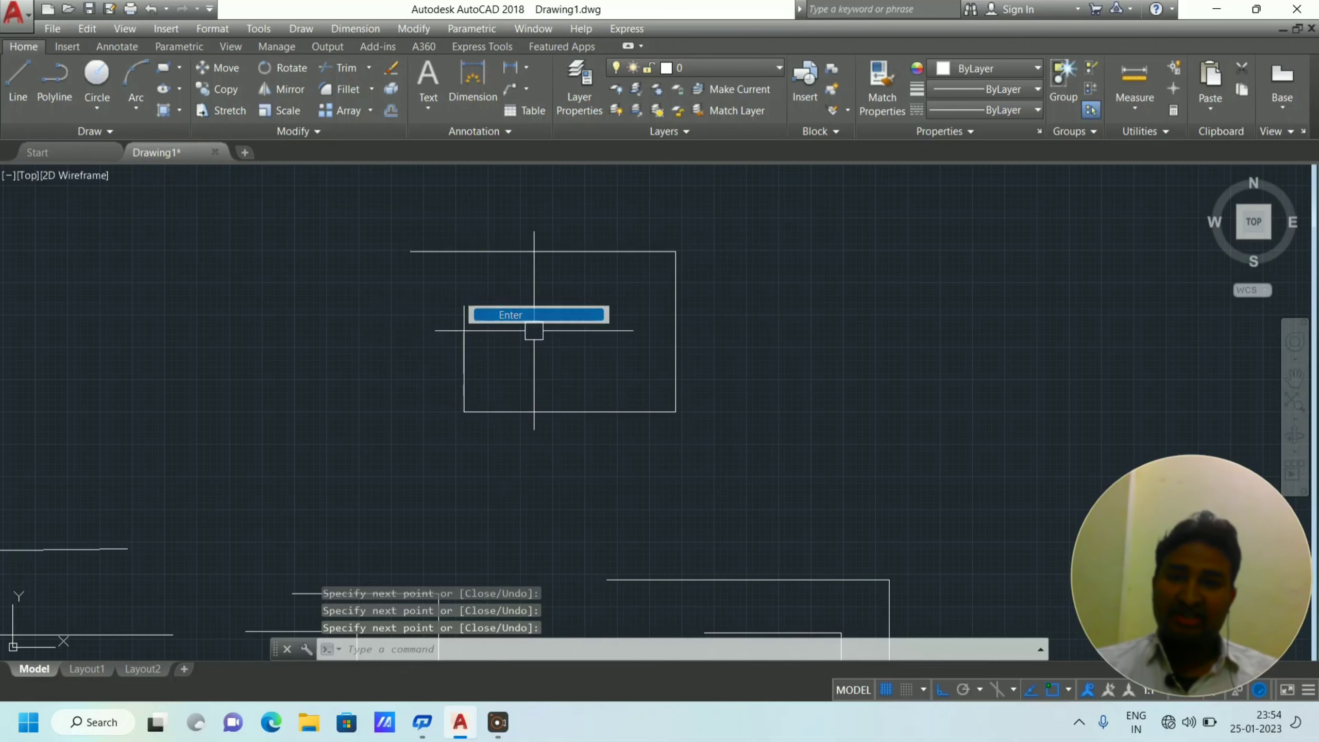
Draw two separate horizontal lines side by side, with a gap and a slight height offset, to the right of the open rectangular shape.
middle_click_drag(613, 355, 438, 385)
left_click(18, 85)
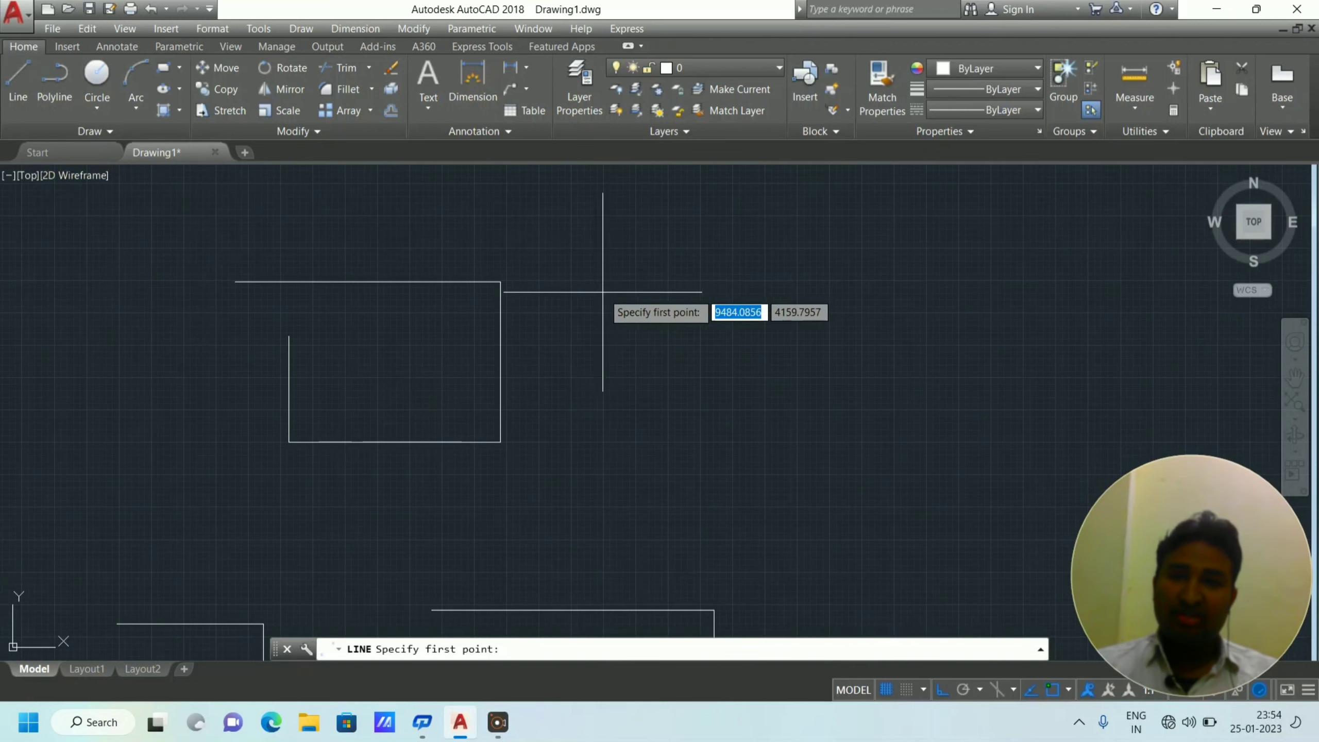
middle_click_drag(603, 293, 453, 296)
left_click(445, 291)
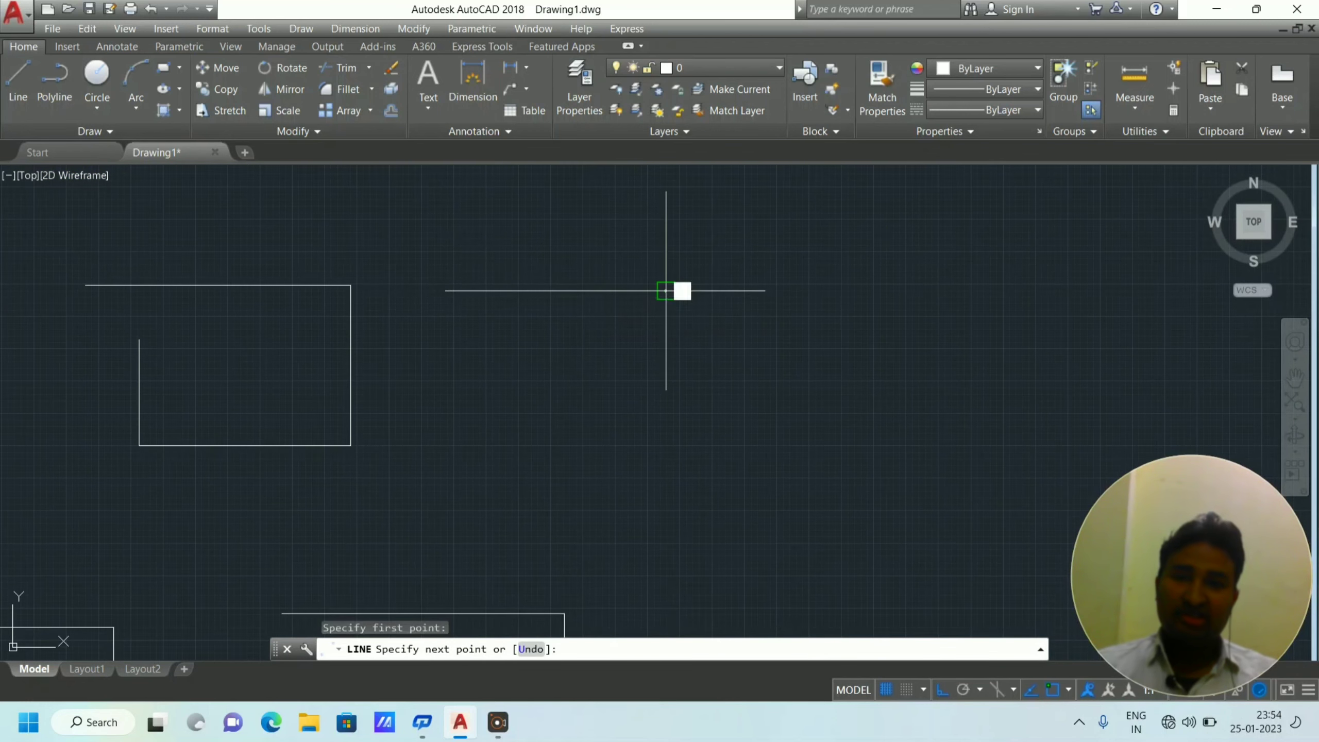
left_click(667, 290)
key("Return")
key("Return")
left_click(769, 288)
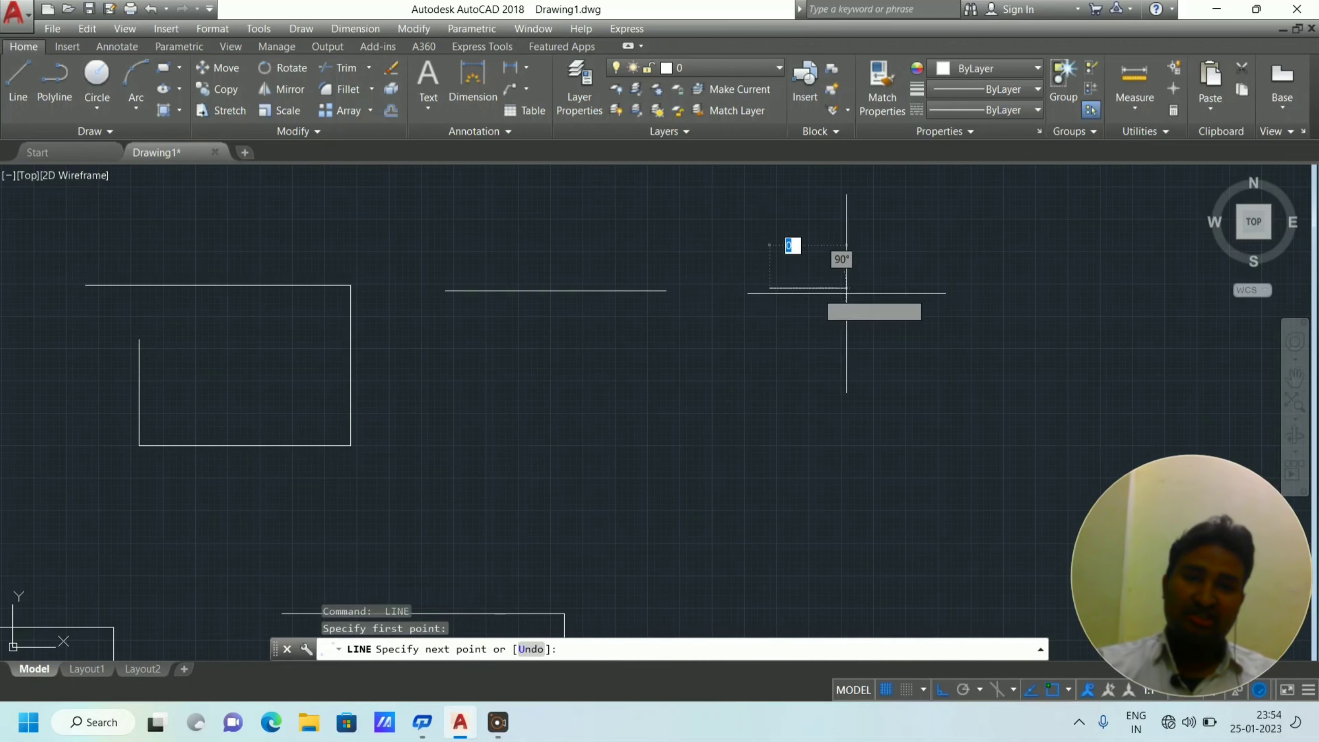
left_click(936, 287)
key("Return")
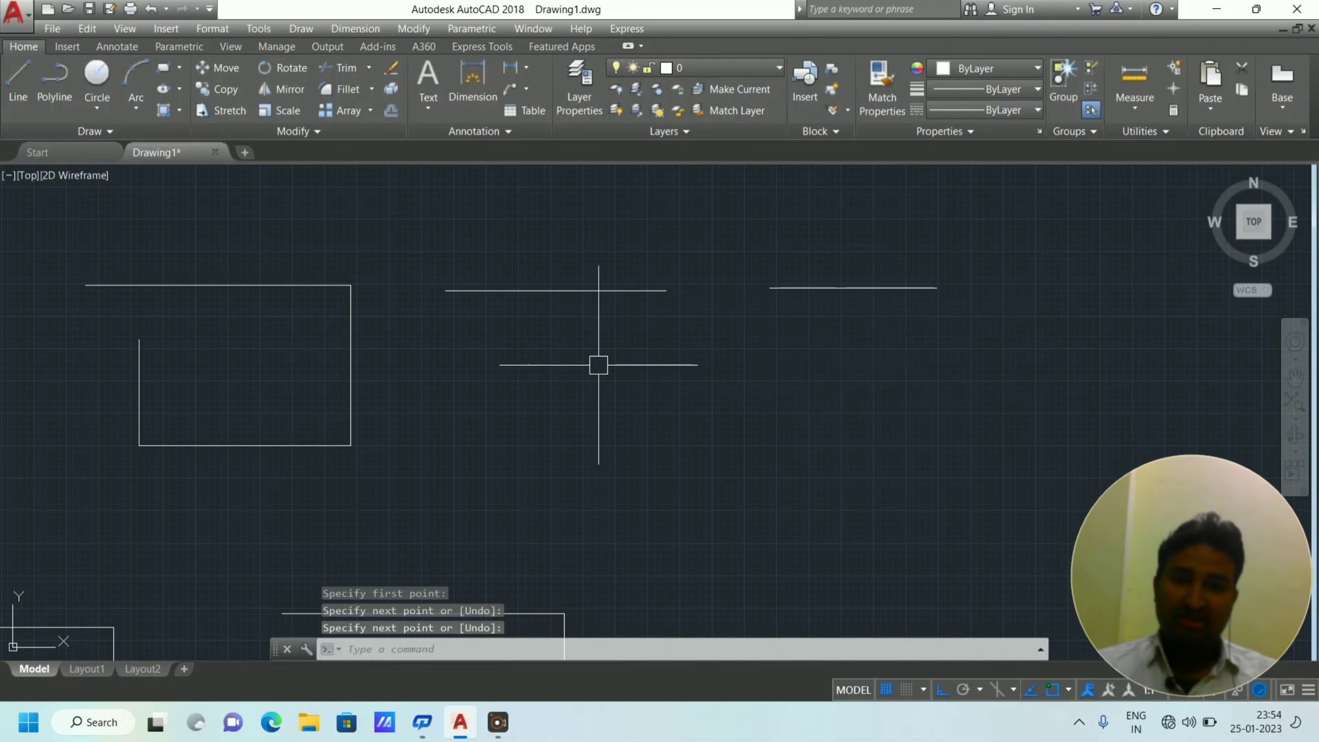
Try to join the two separate, slightly offset horizontal lines with the Join command.
type("j")
key("Return")
left_click(620, 290)
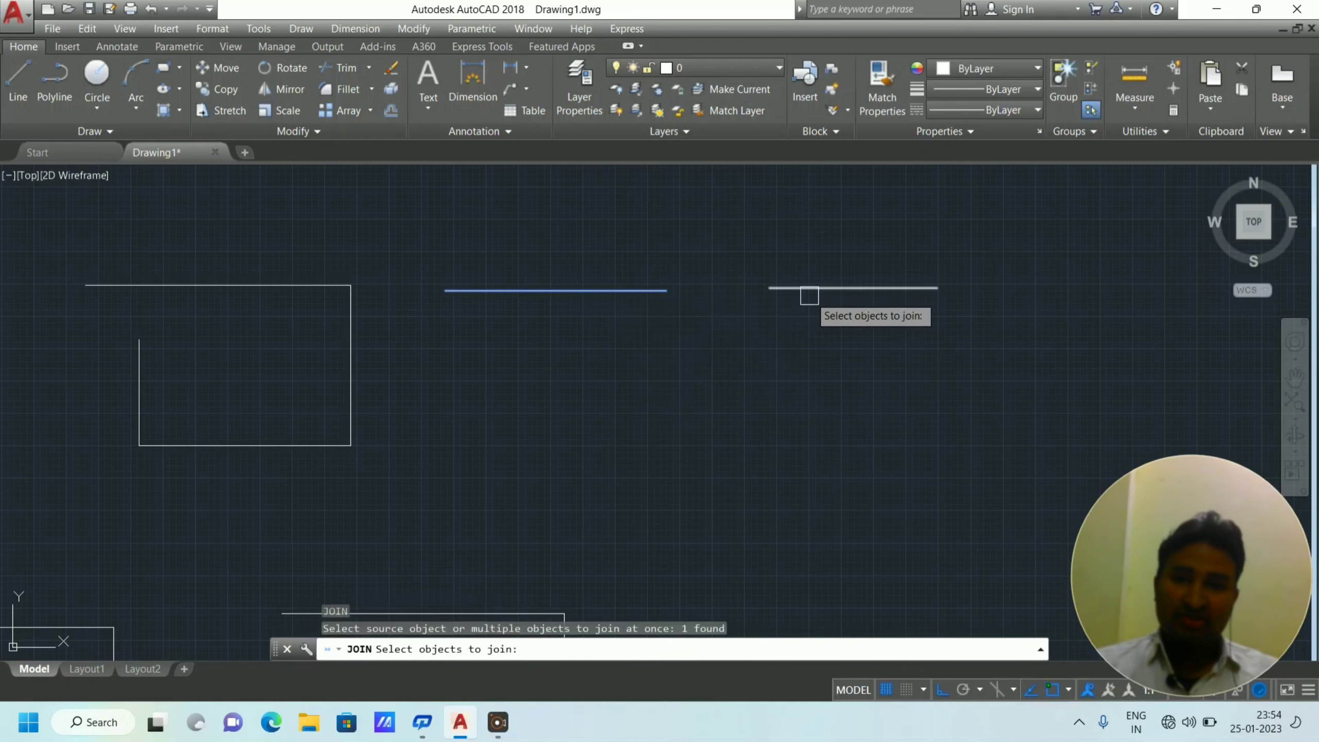
left_click(809, 288)
key("Return")
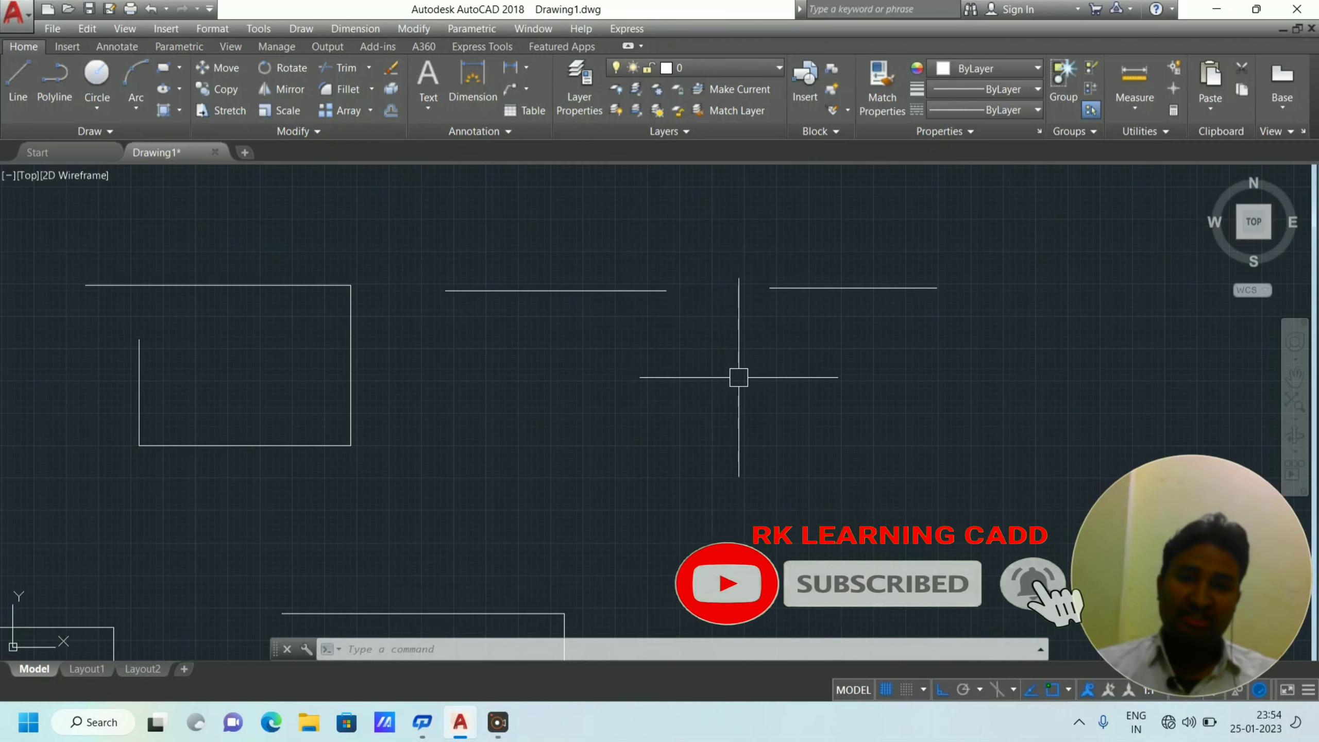
left_click(17, 78)
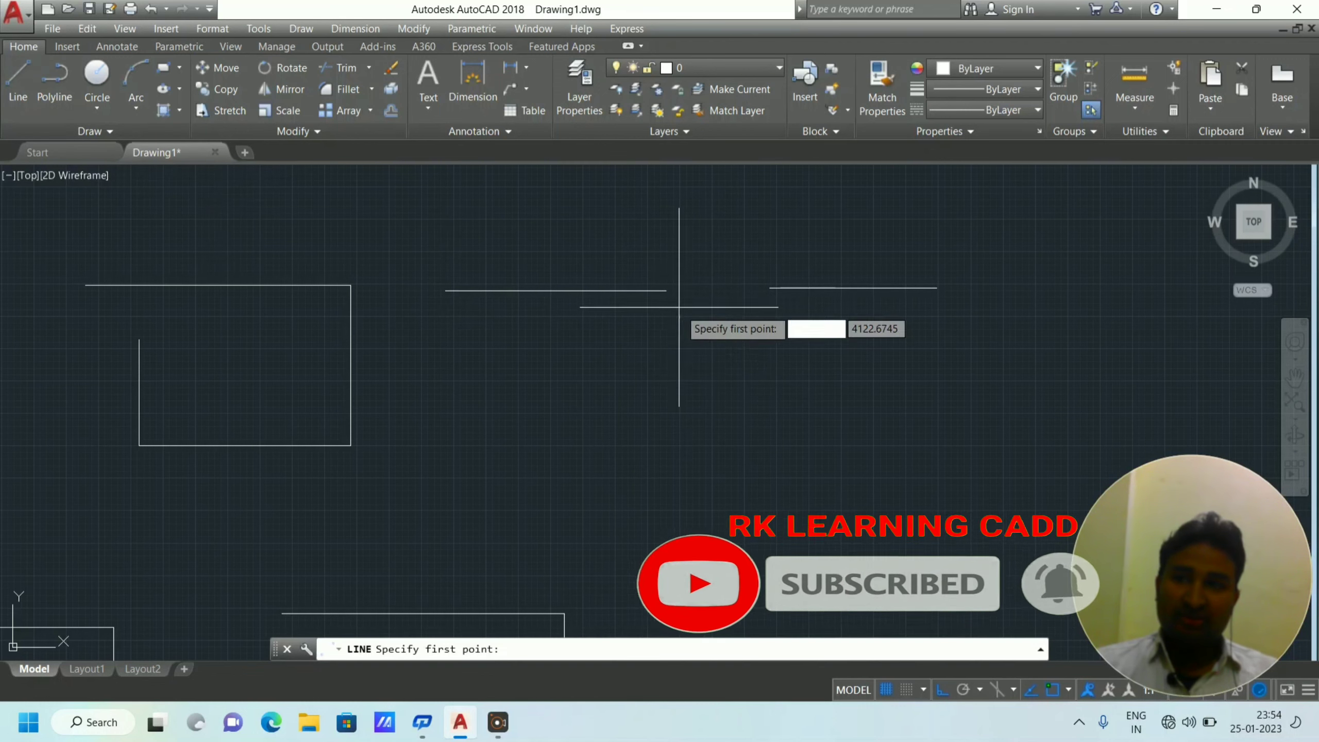
left_click(665, 290)
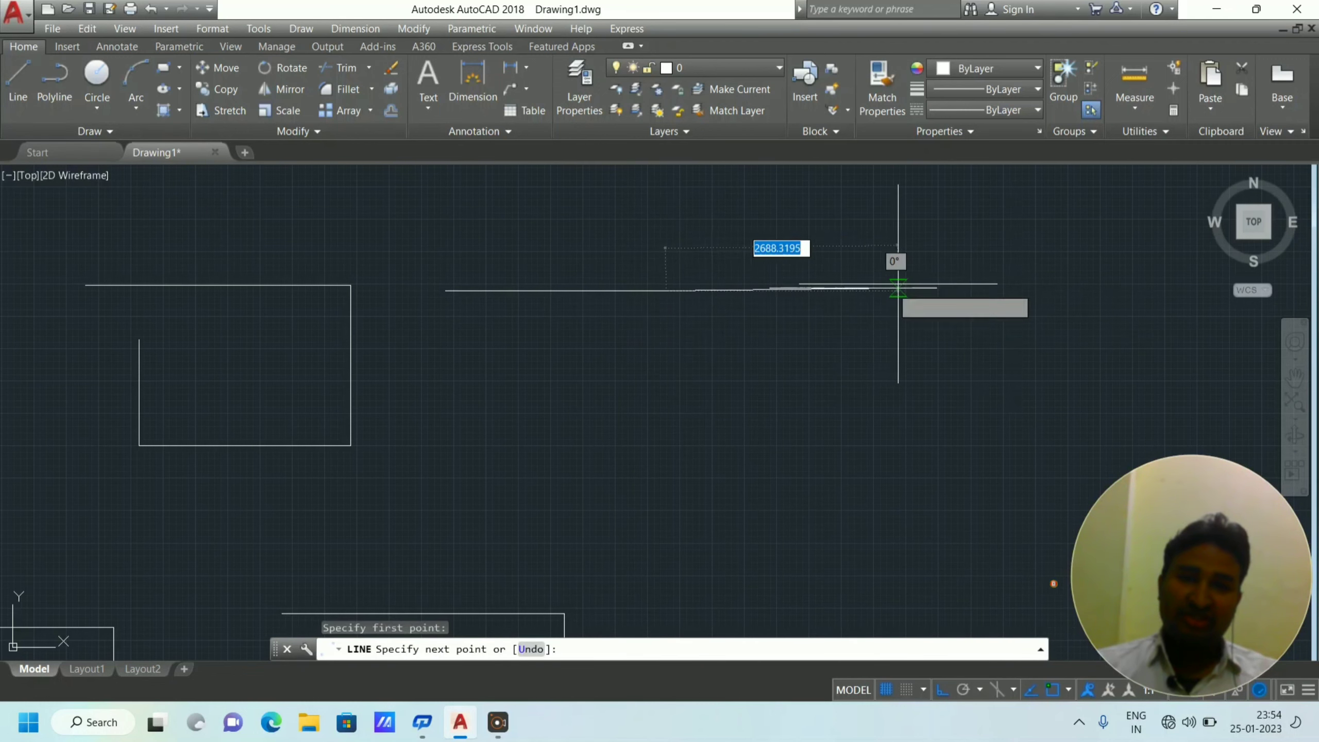
key("Escape")
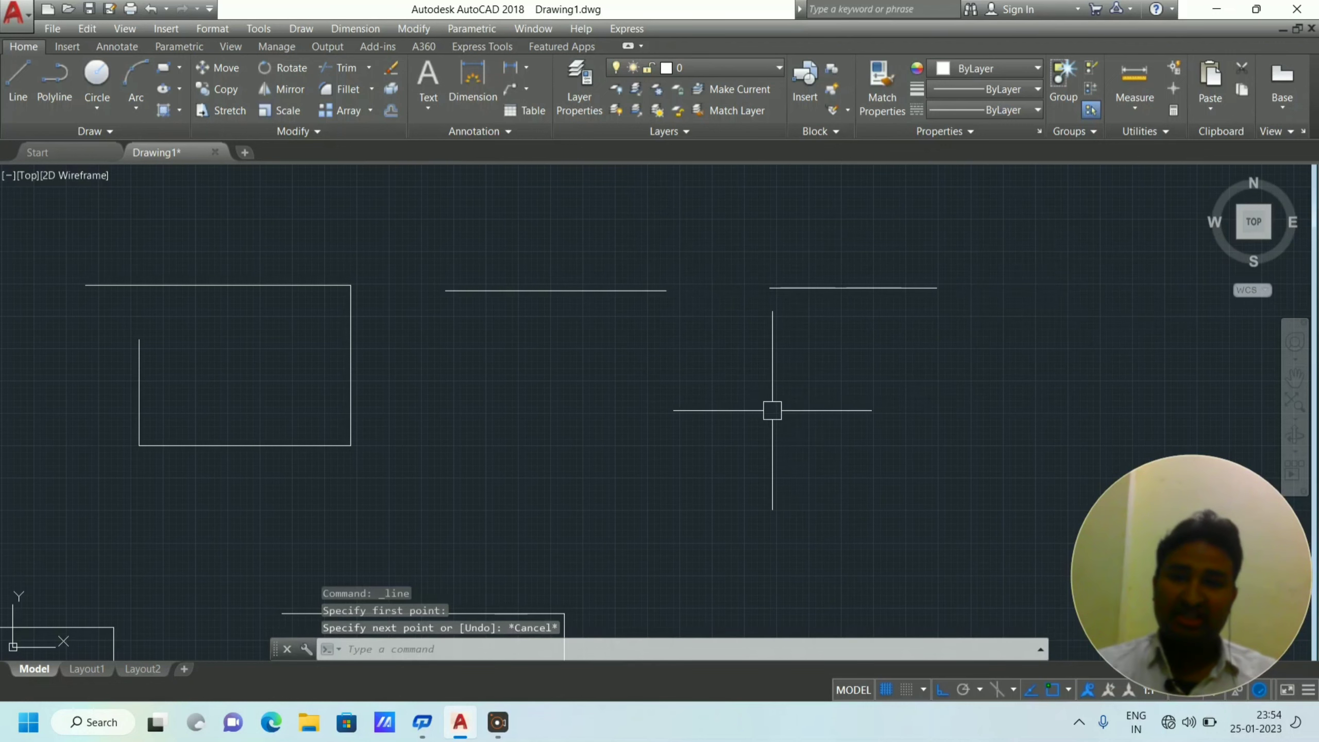
Draw an L shape of two connected lines, one horizontal and one vertical about 1100 units long, below the two separate lines.
middle_click_drag(690, 400, 705, 403)
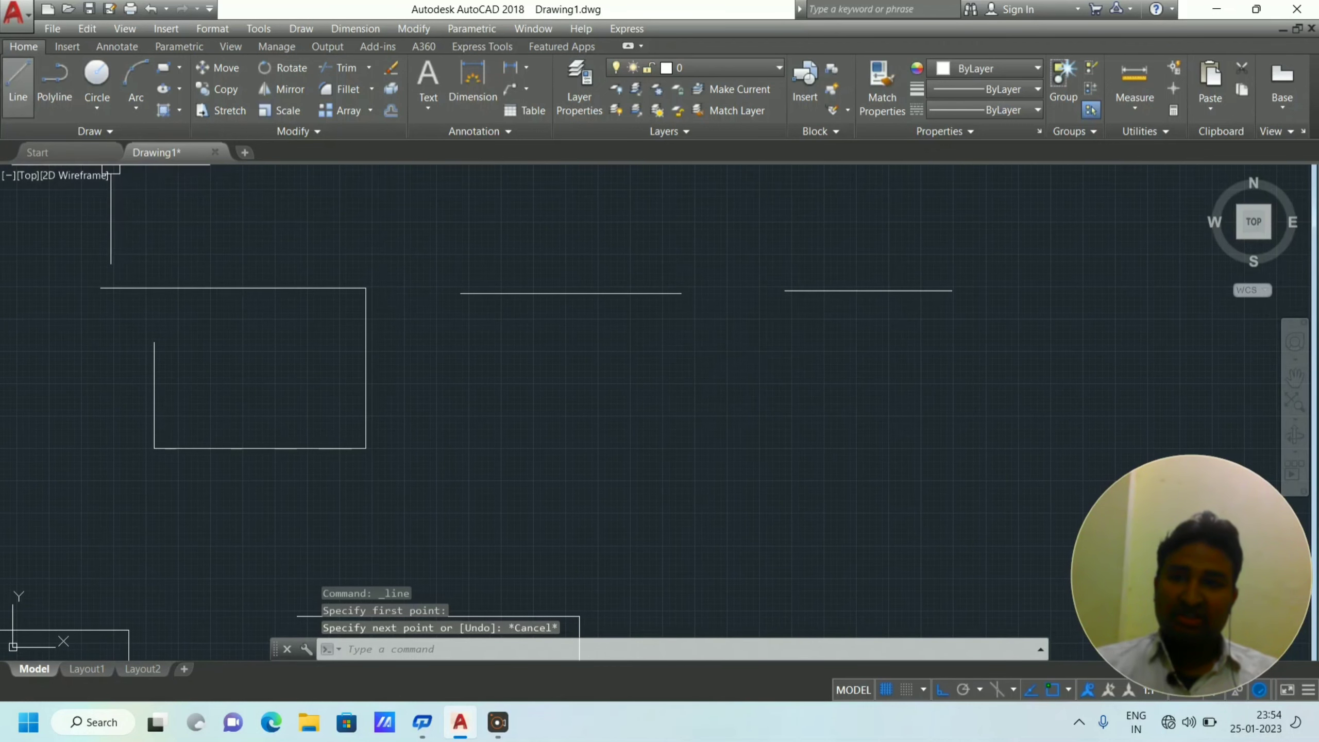
left_click(17, 80)
left_click(525, 427)
left_click(785, 427)
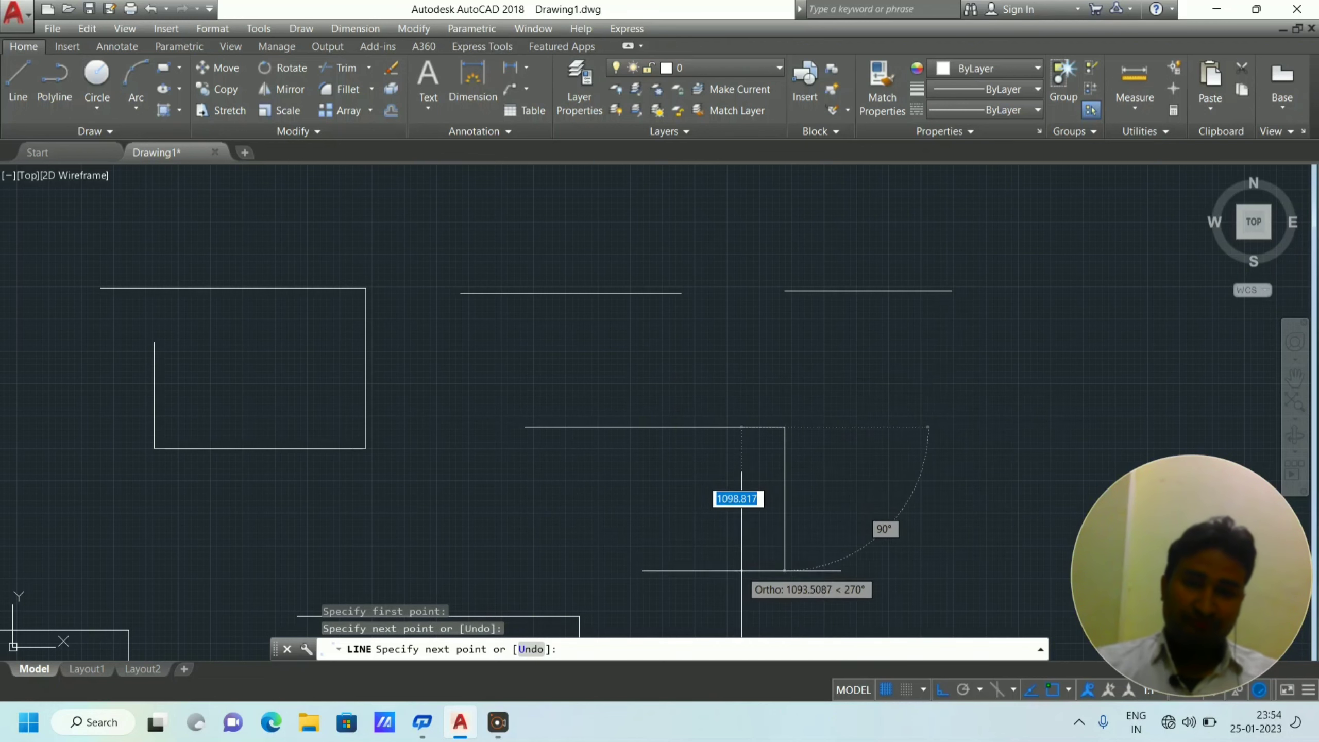
left_click(785, 571)
key("Escape")
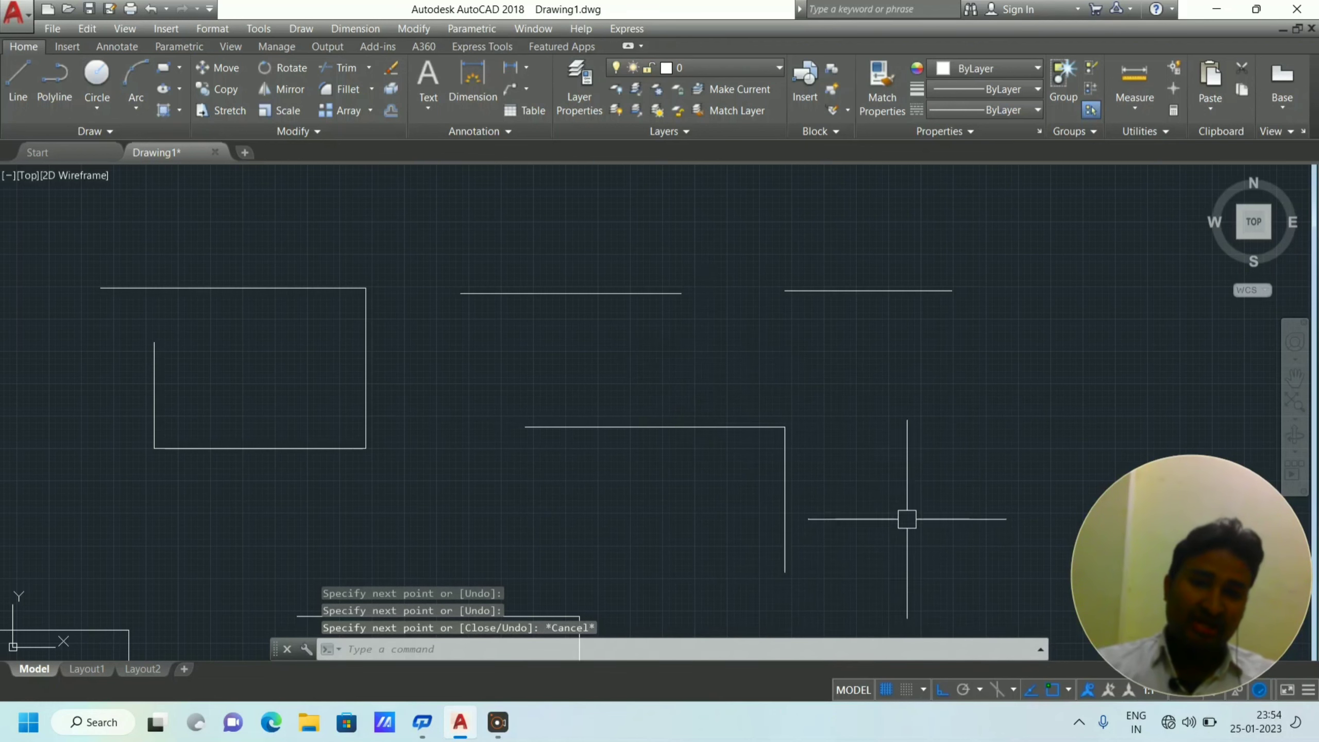
Join the L shape's two lines into one polyline and check the result by selecting it.
key("Return")
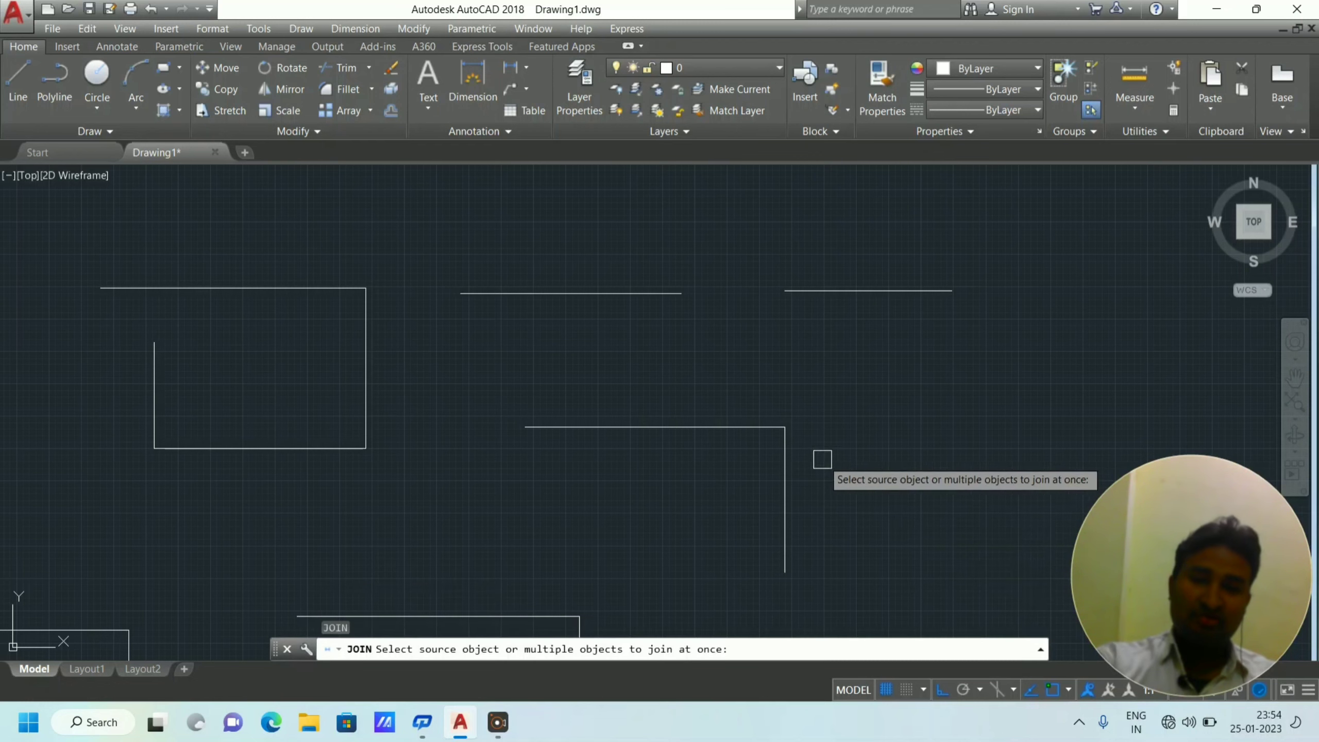
left_click(771, 428)
left_click(785, 441)
key("Return")
left_click(725, 427)
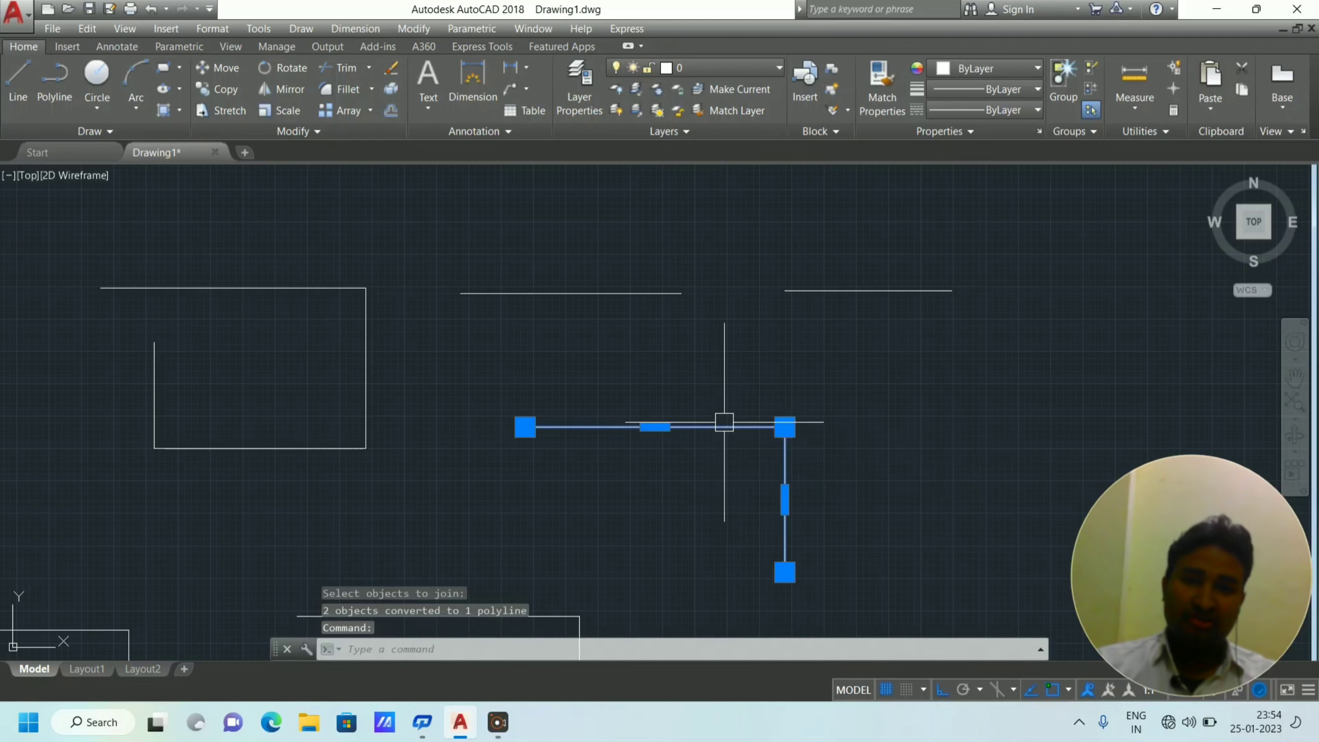
key("Escape")
Apply a Collinear constraint that aligns the shorter separate horizontal line with the longer one beside it.
scroll(686, 418, "down", 2)
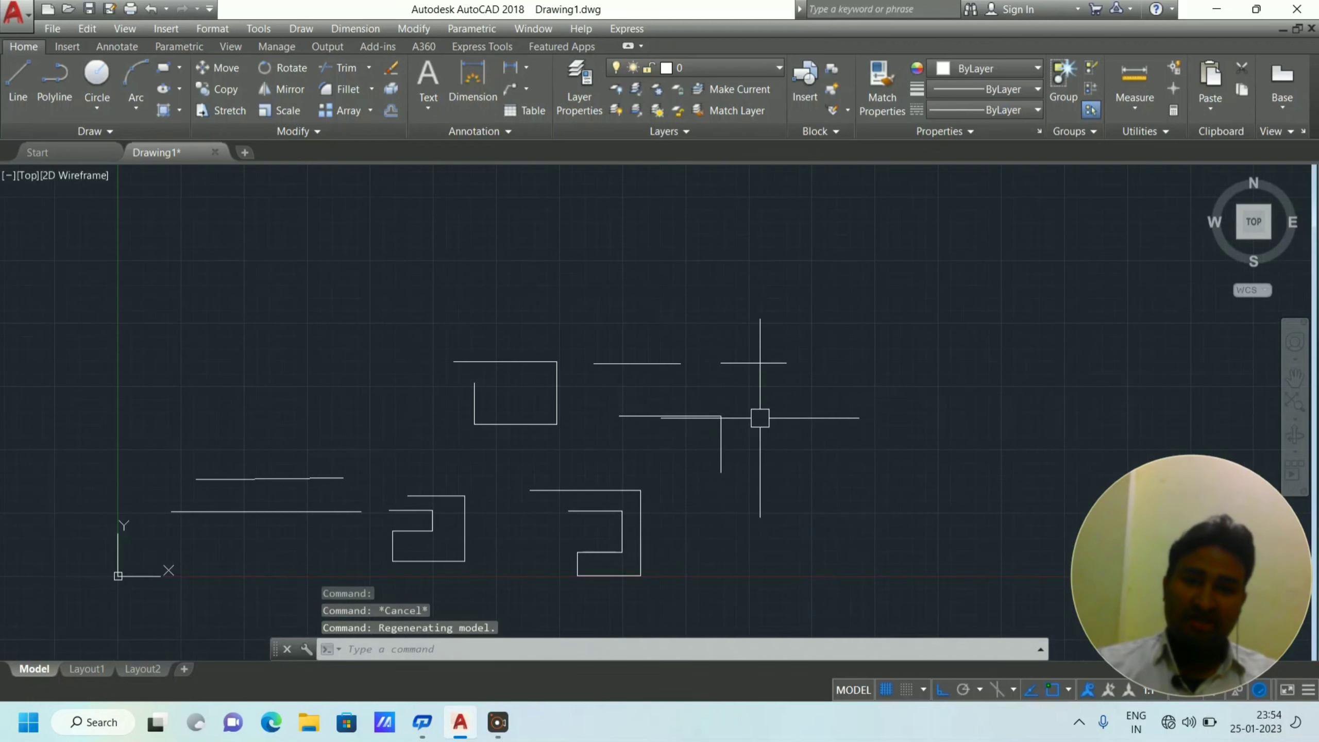
scroll(745, 436, "up", 2)
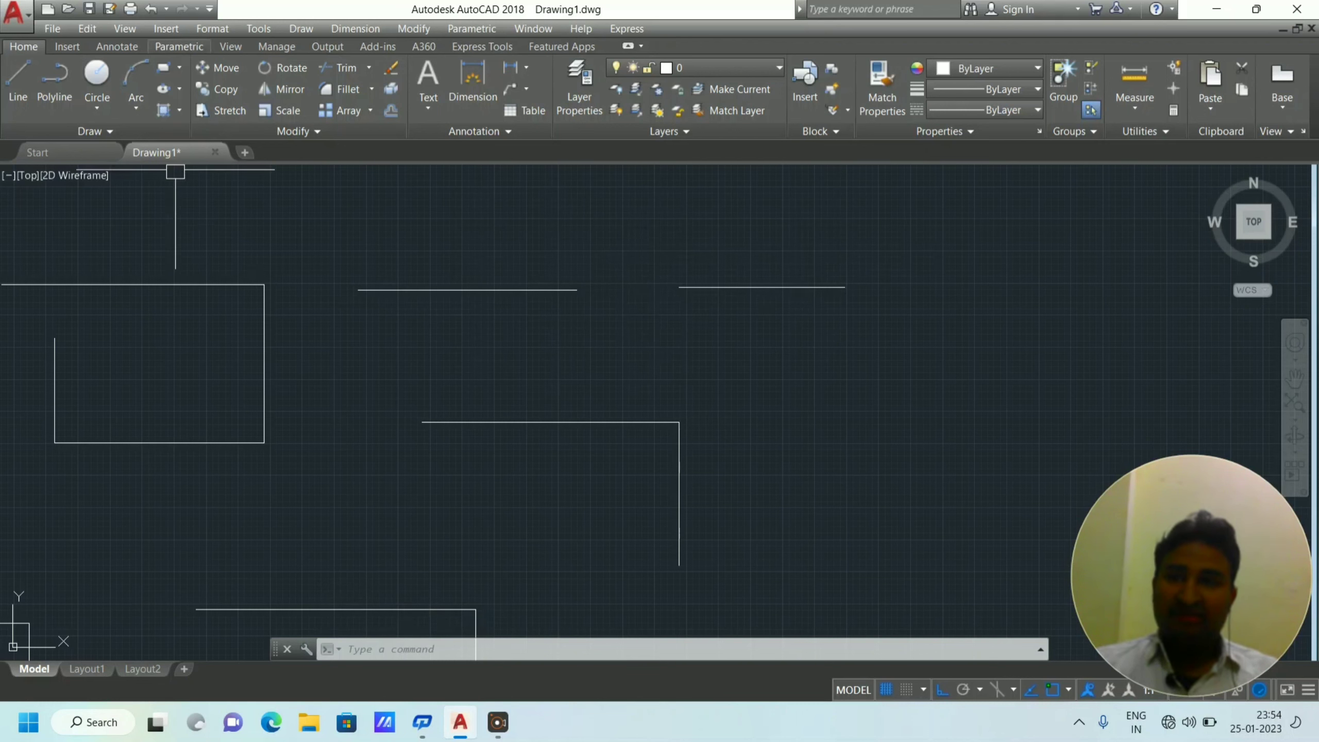
left_click(179, 46)
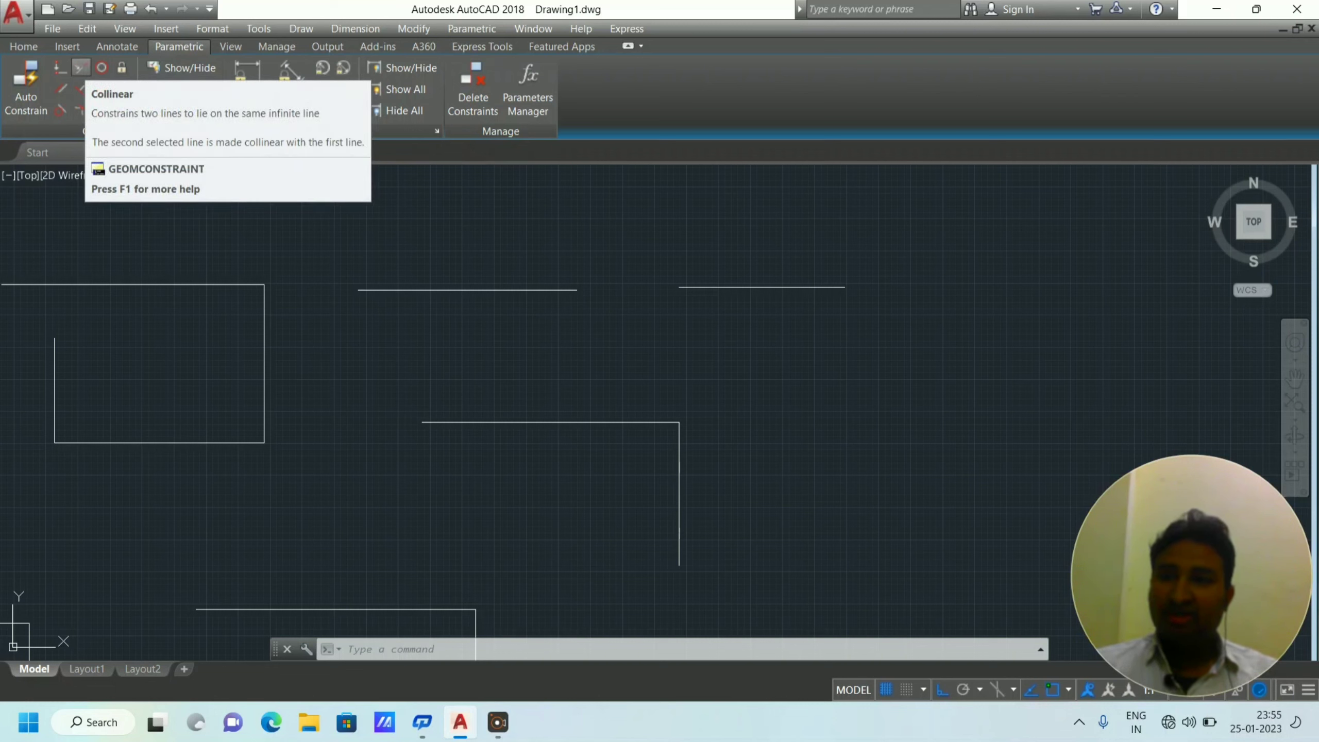
left_click(79, 68)
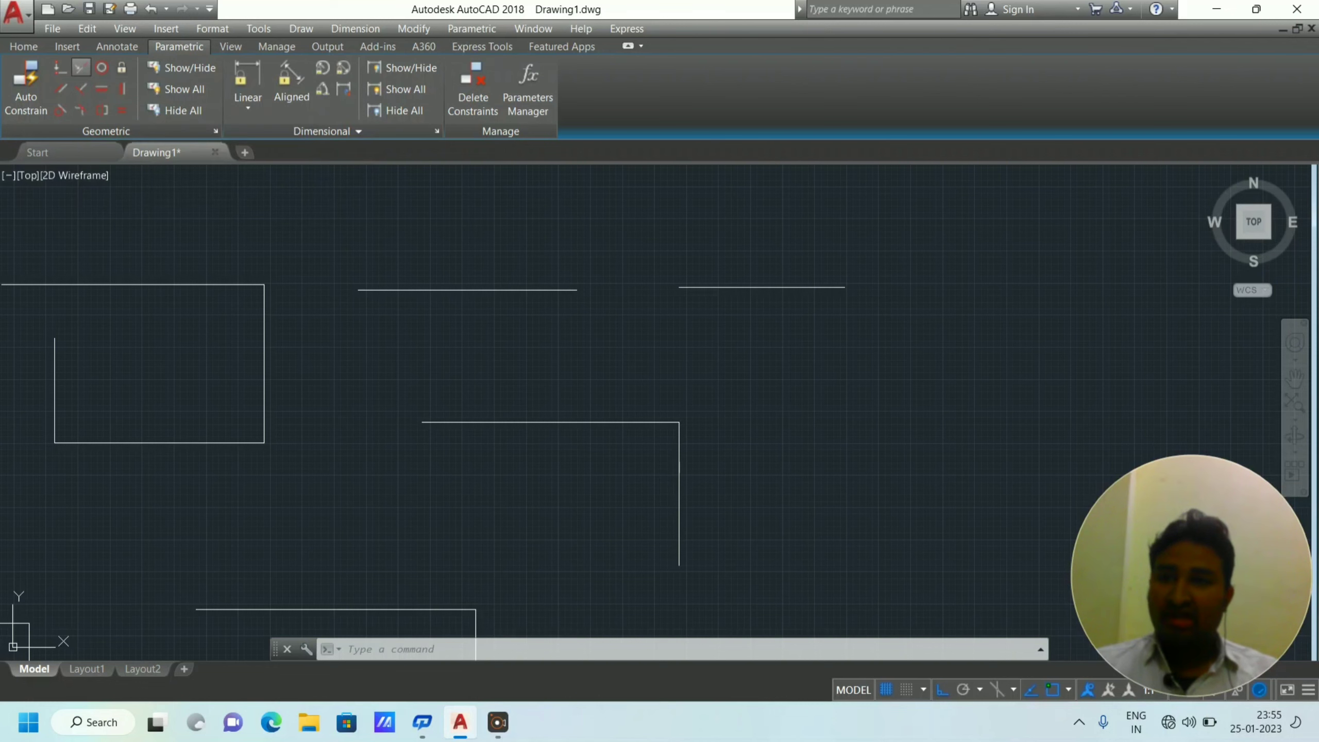
left_click(571, 290)
left_click(731, 288)
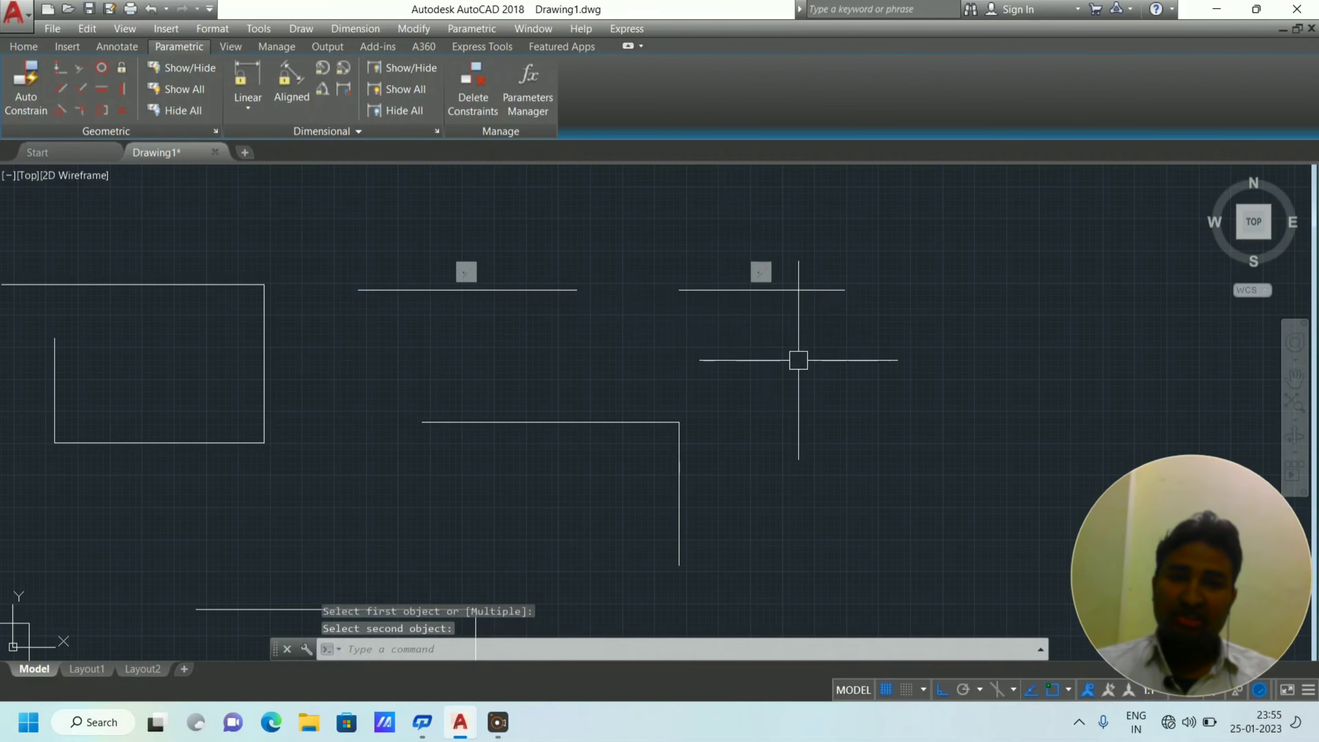
Join the two collinear horizontal lines across their gap into one line.
scroll(623, 270, "up", 4)
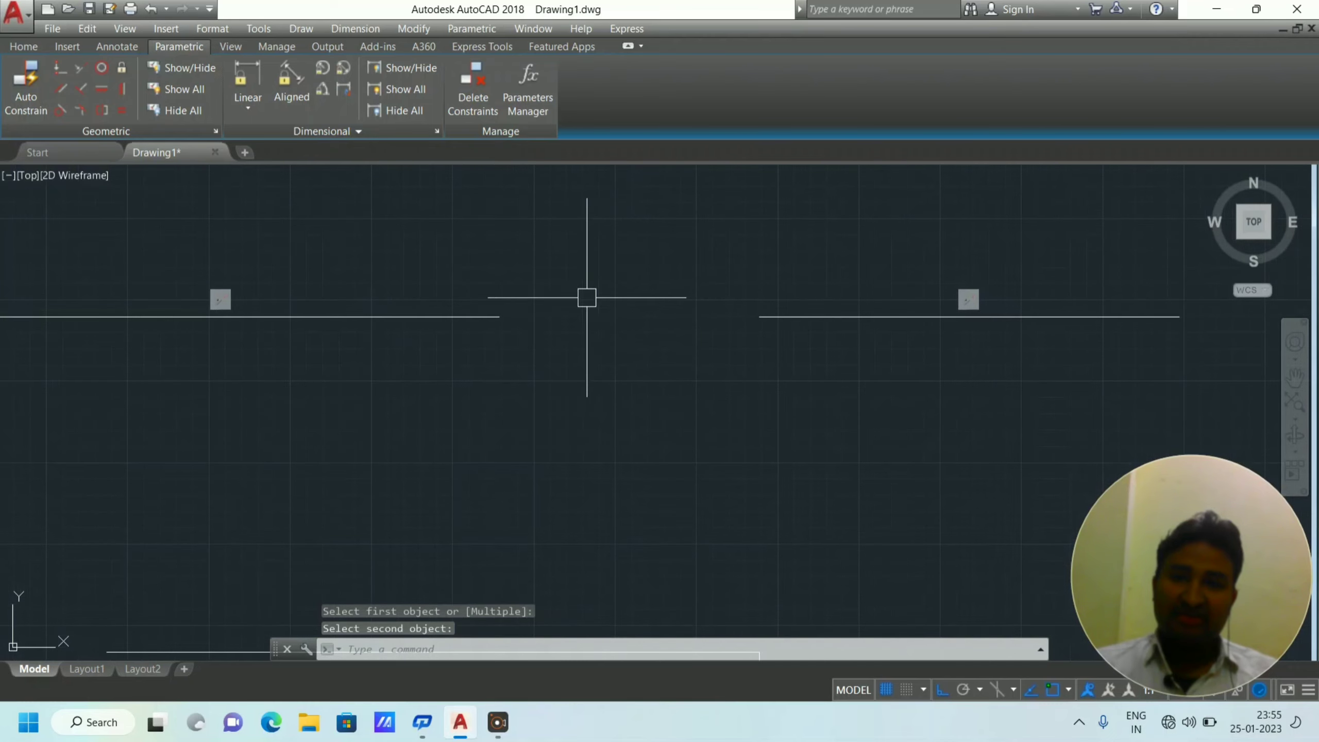
scroll(619, 333, "down", 2)
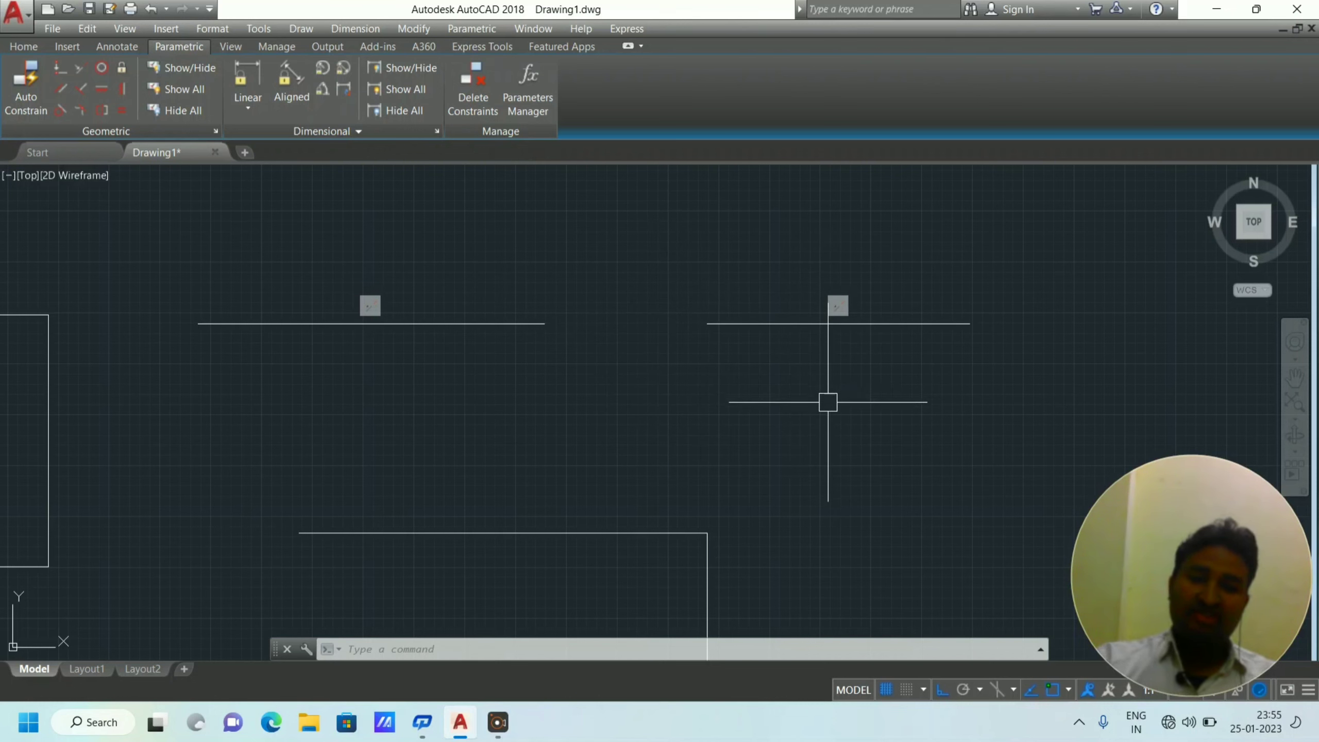
type("j")
key("Return")
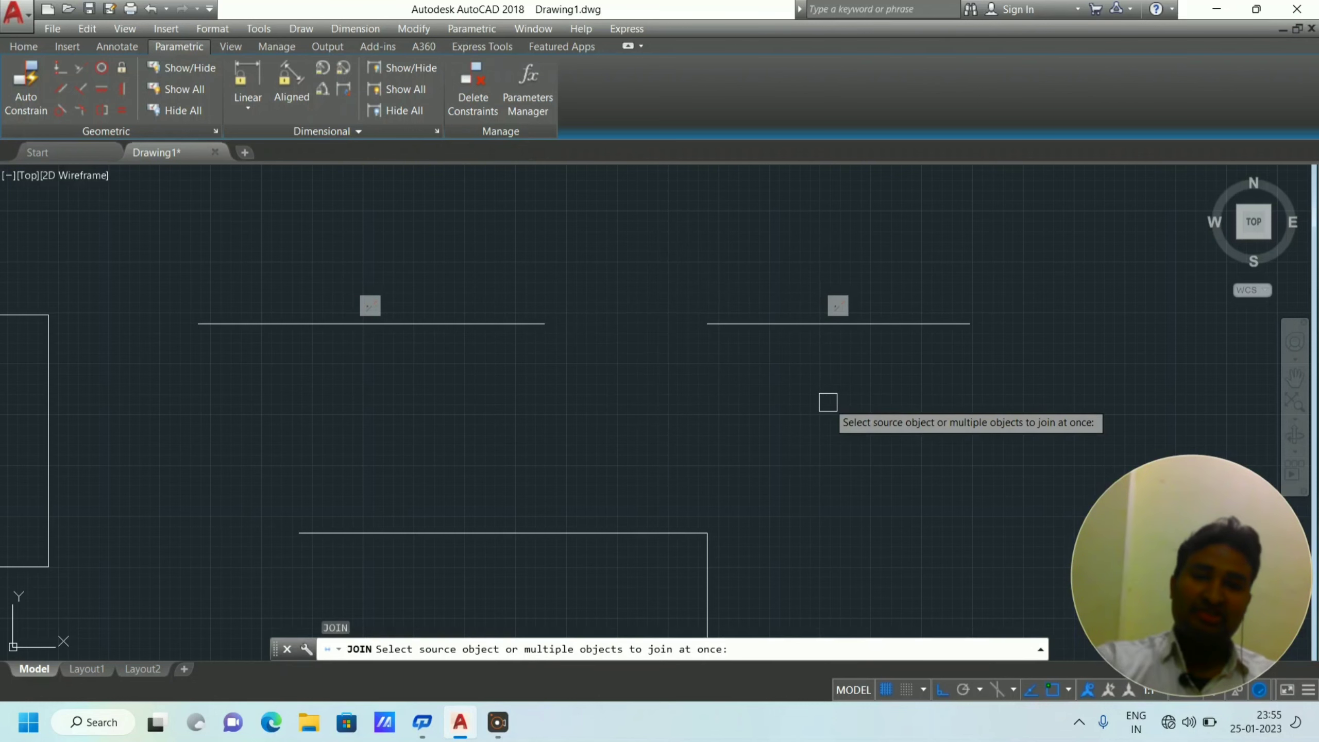
left_click(526, 324)
left_click(756, 324)
key("Return")
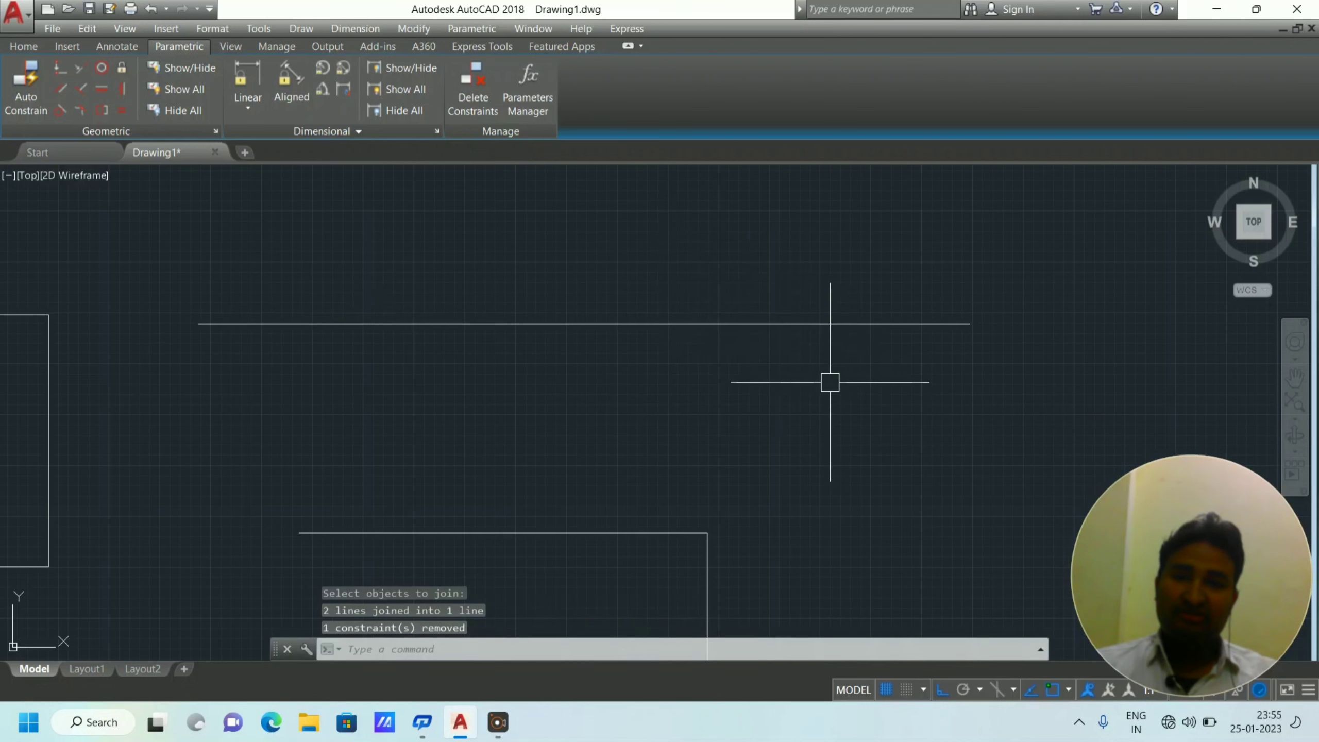
Select all objects in the drawing with a crossing window and erase them.
scroll(835, 391, "down", 2)
scroll(857, 433, "down", 4)
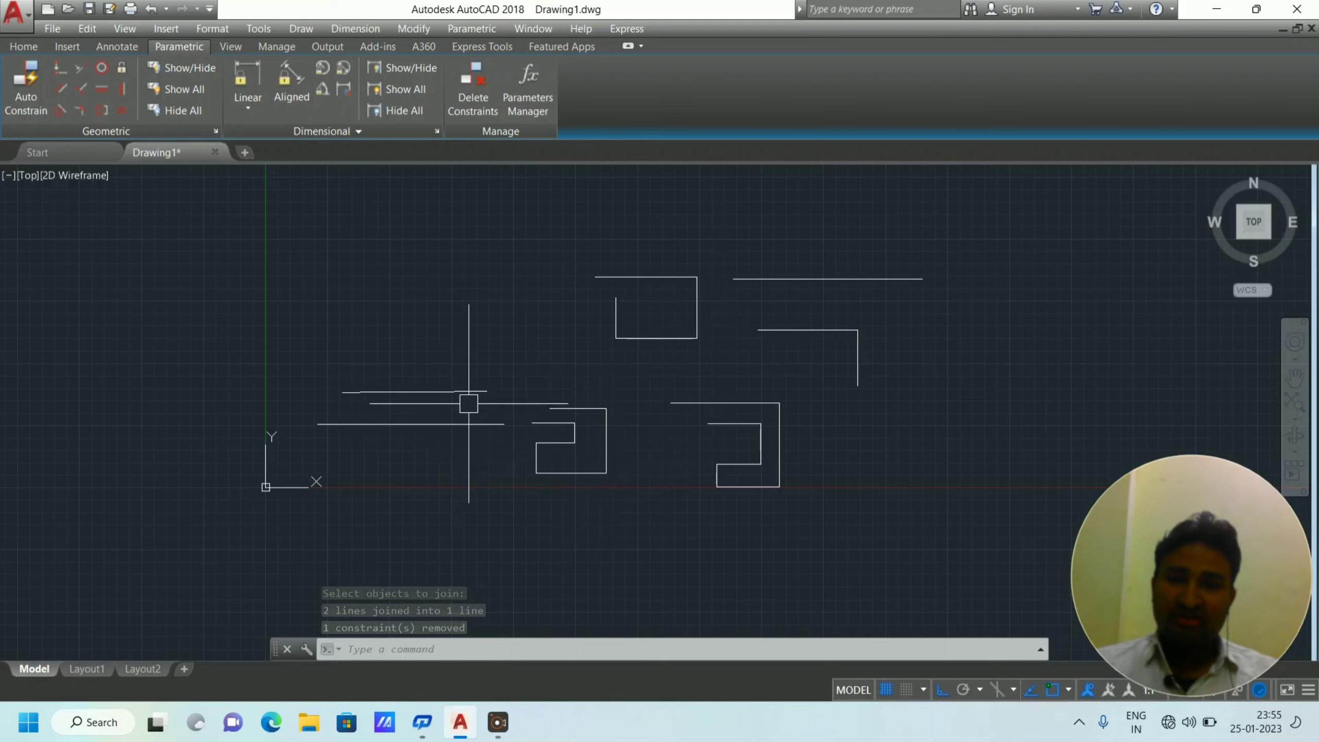
mouse_move(538, 359)
middle_mouse_down()
mouse_move(568, 378)
mouse_move(436, 462)
middle_mouse_up()
left_click(1021, 222)
left_click(340, 547)
key("Delete")
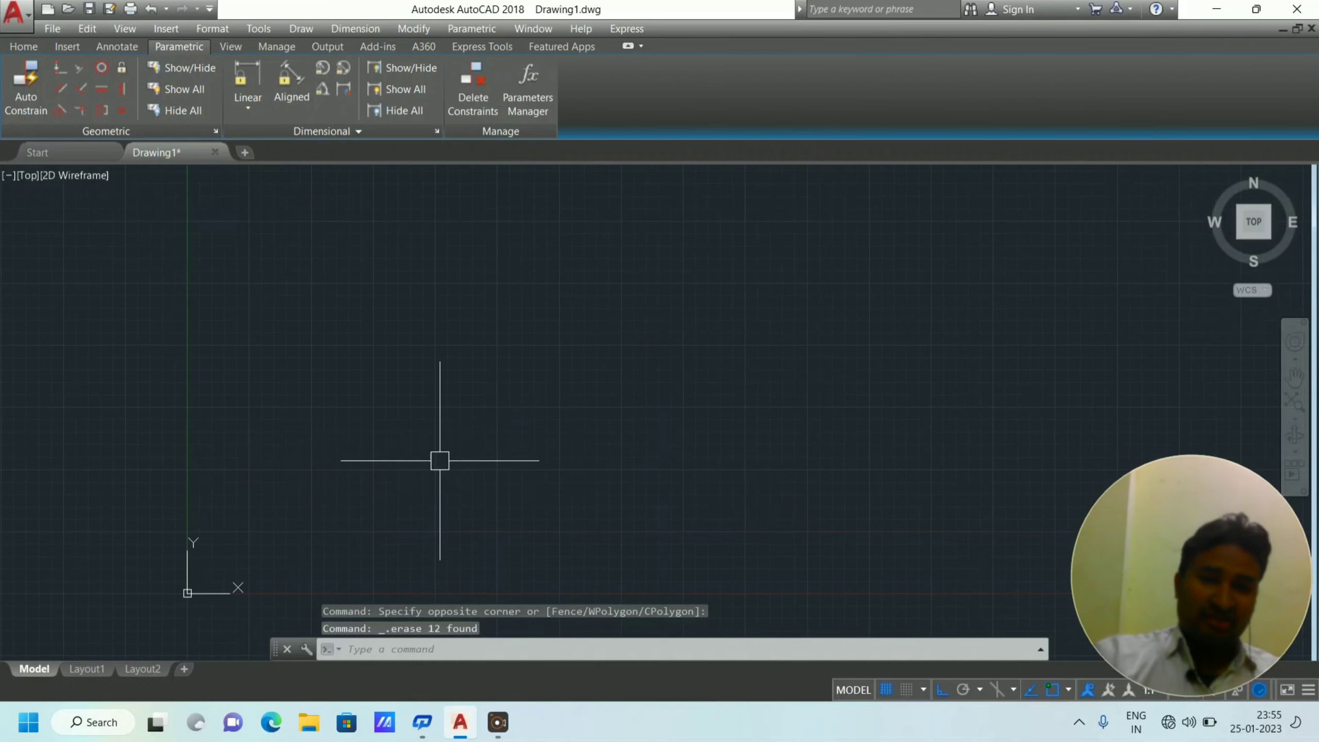
Draw one long horizontal line across the empty drawing area.
left_click(23, 46)
left_click(18, 77)
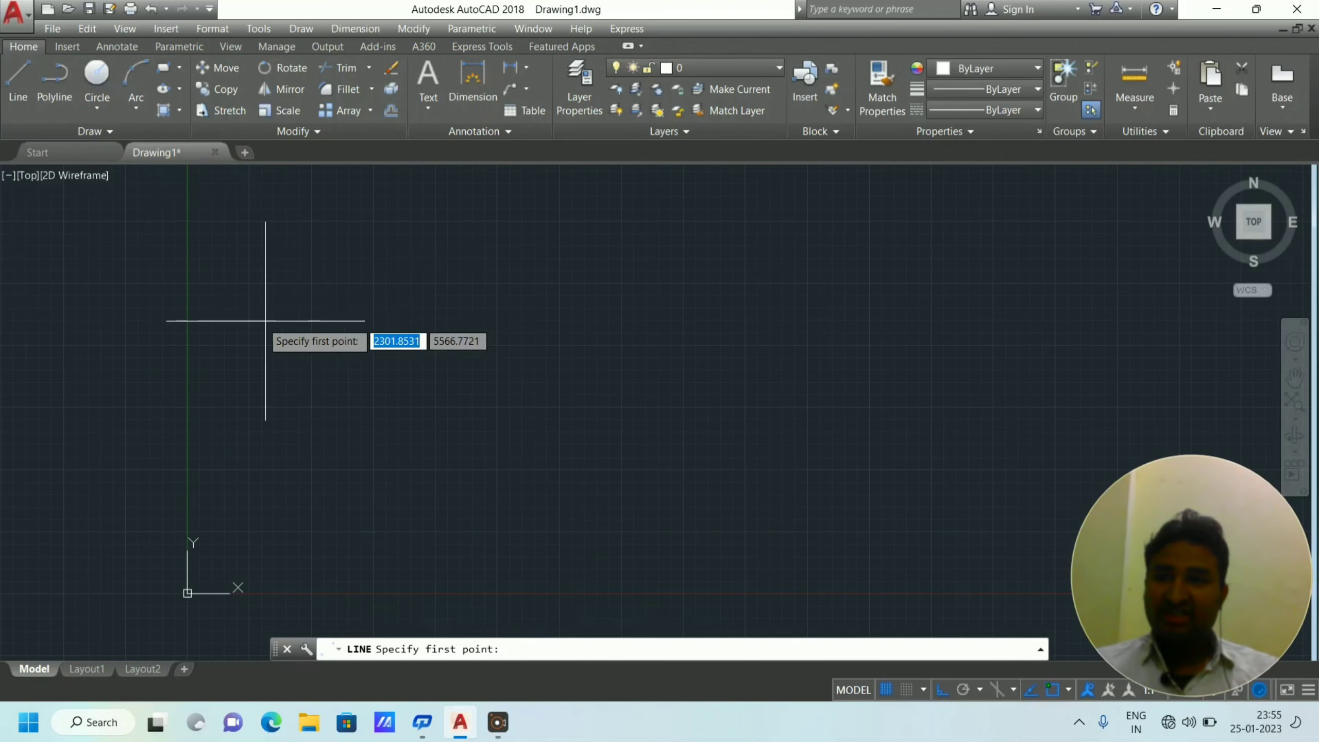
left_click(179, 321)
left_click(985, 322)
right_click(999, 319)
left_click(1026, 324)
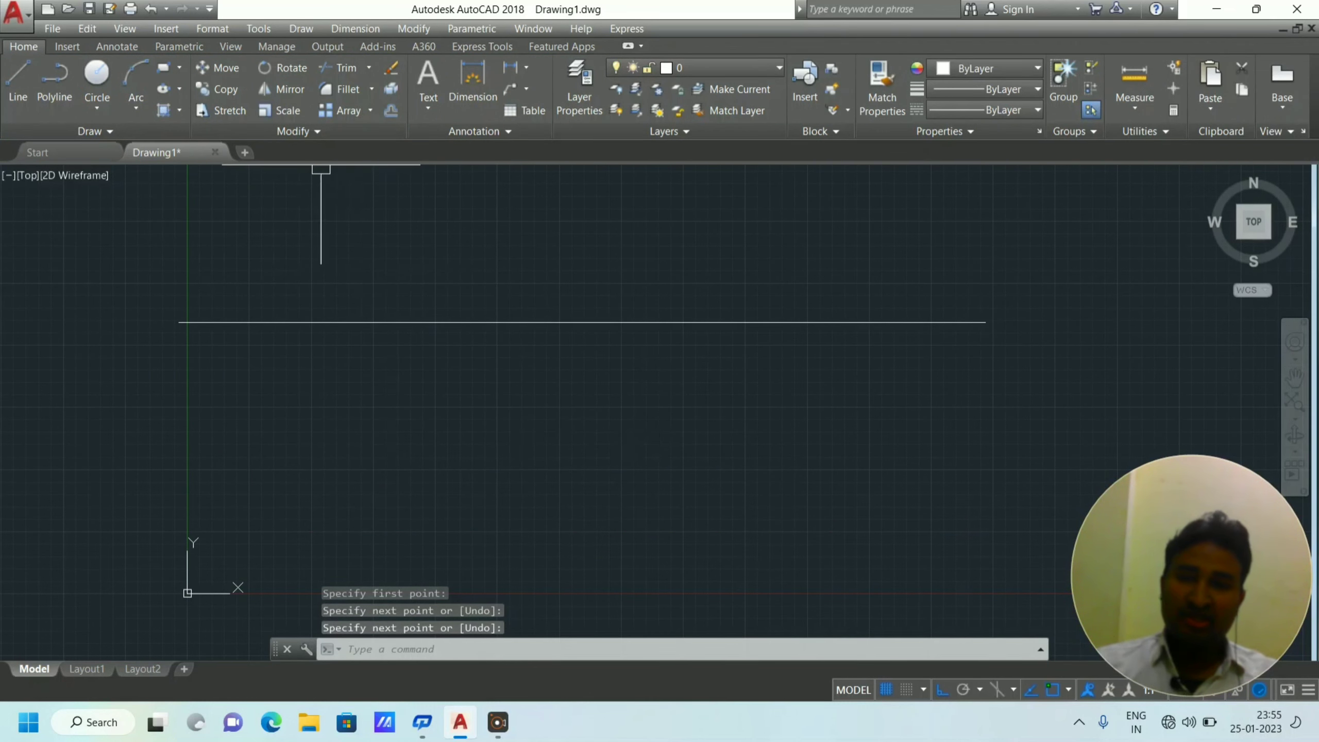
Split the long horizontal line with Break at Point, somewhat left of its midpoint.
left_click(300, 131)
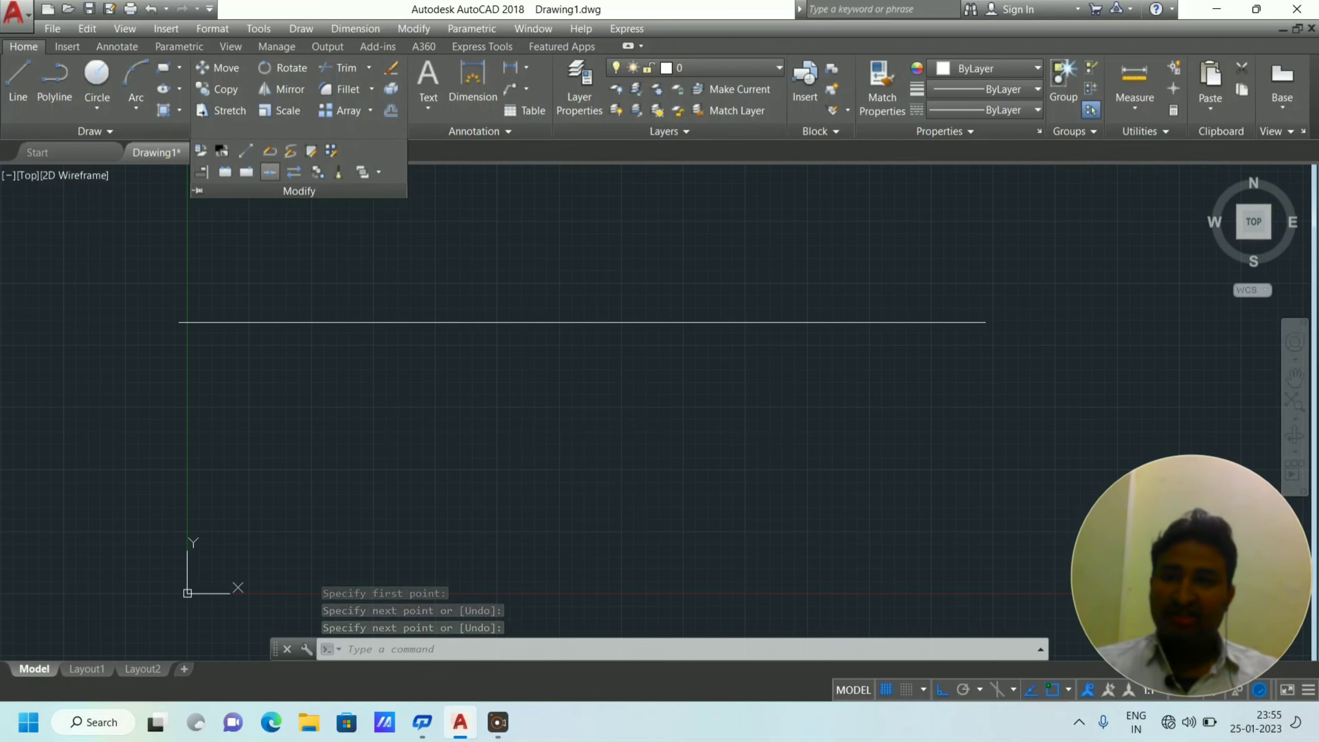
left_click(246, 172)
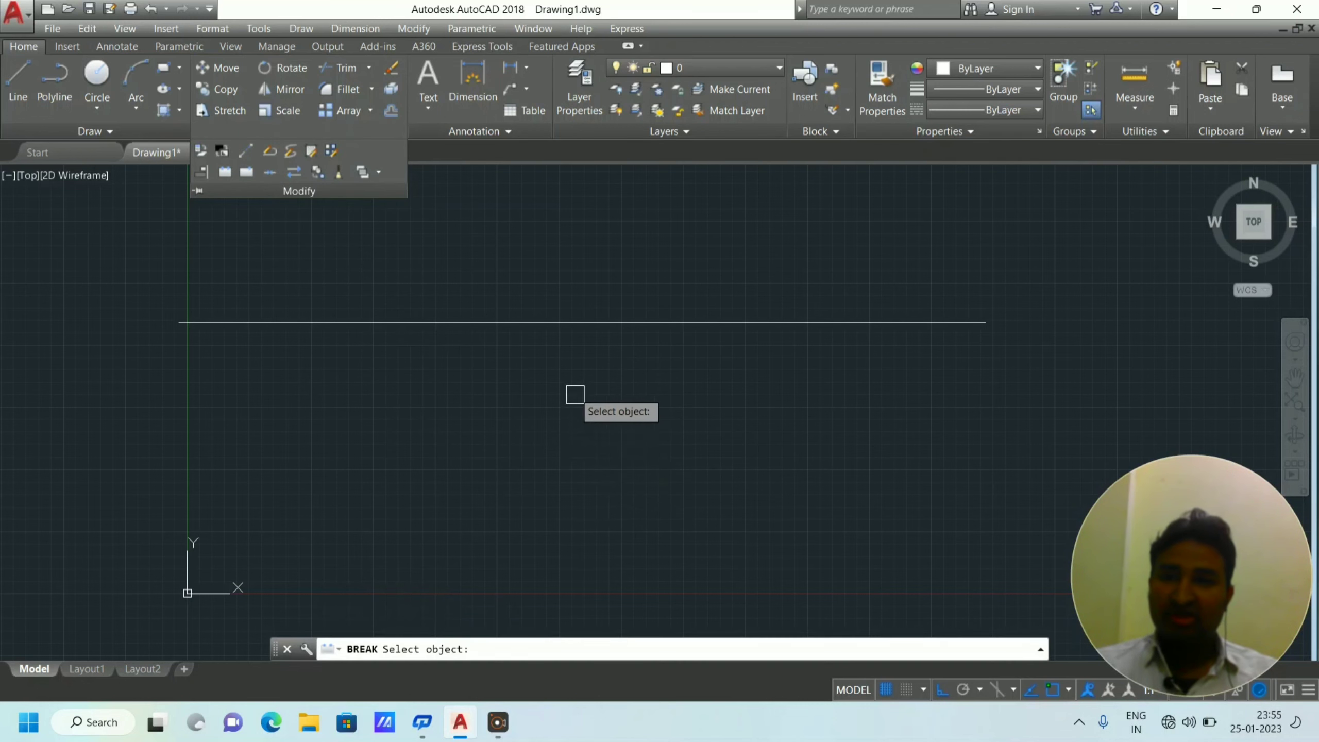
left_click(537, 322)
left_click(470, 322)
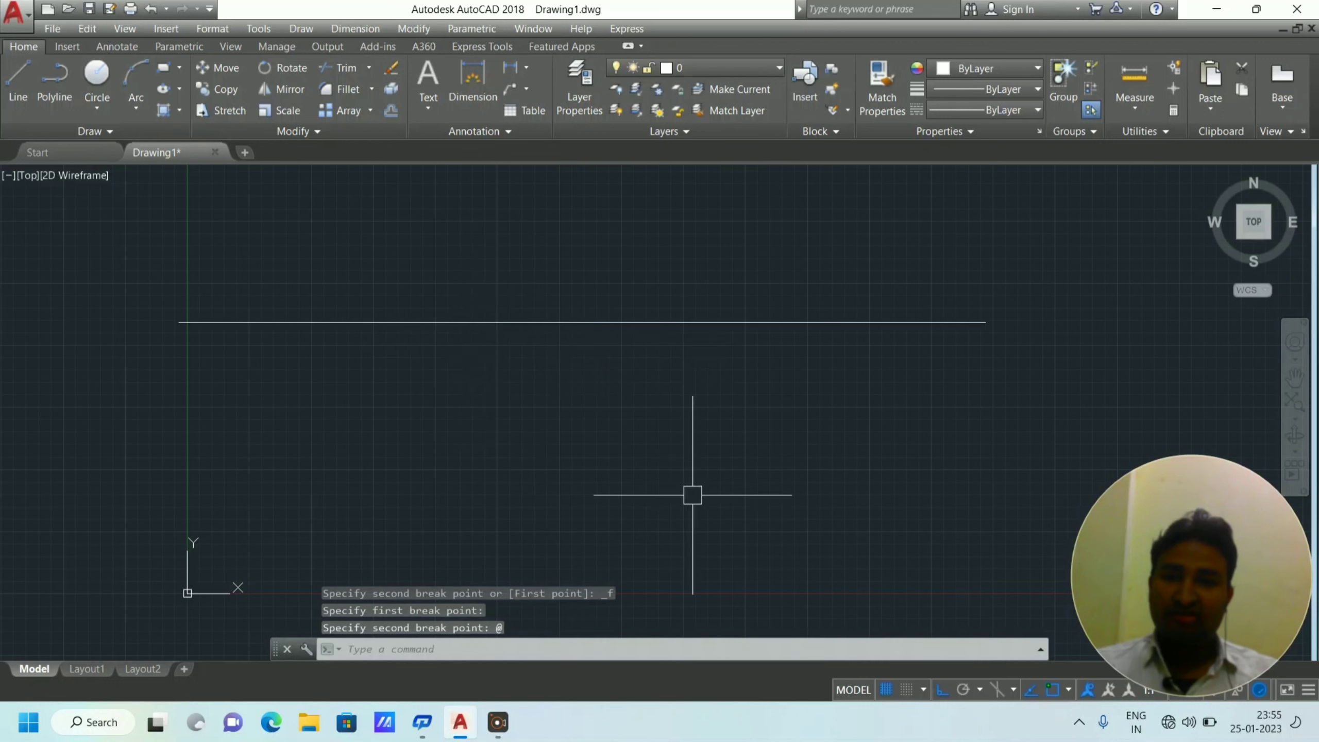
Select both pieces of the broken line with crossing windows to check where it is split.
left_click(387, 299)
left_click(358, 414)
left_click(619, 311)
left_click(577, 450)
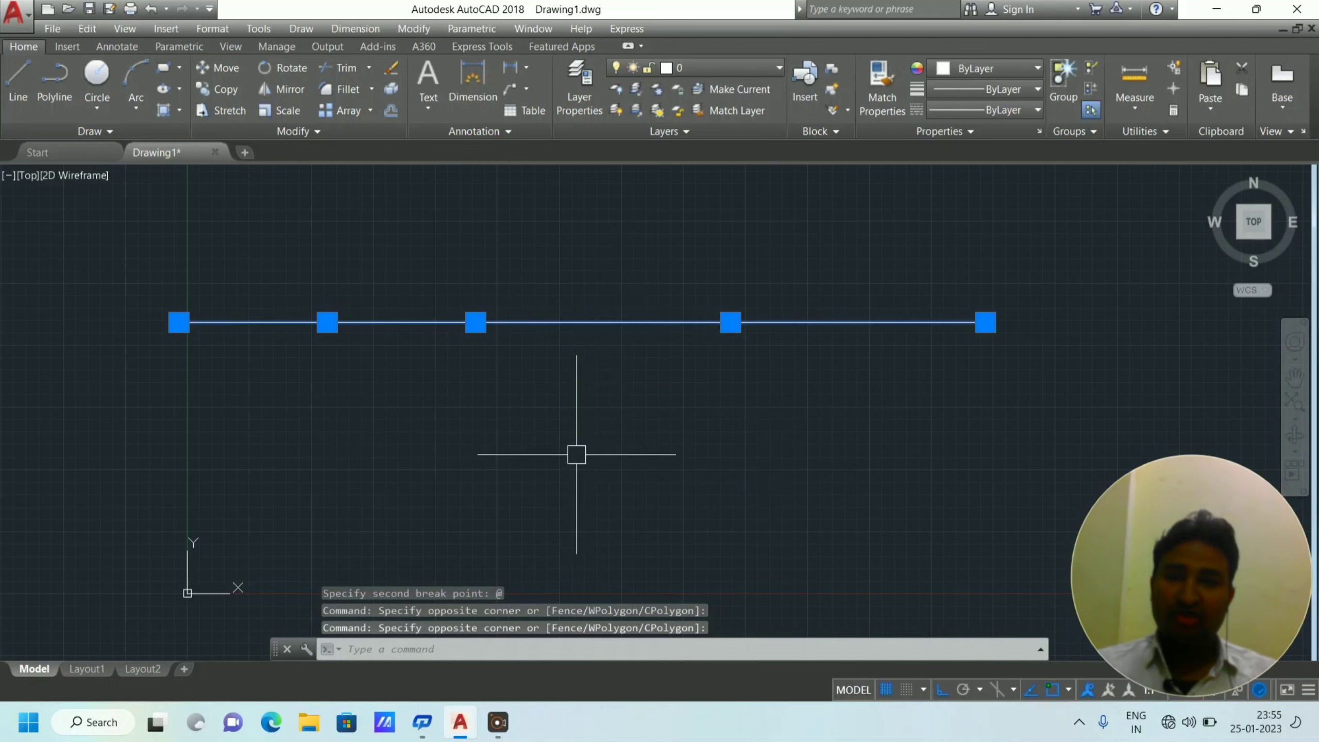
Join the two touching pieces of the horizontal line into one line and select the result to check it.
key("Escape")
key("Return")
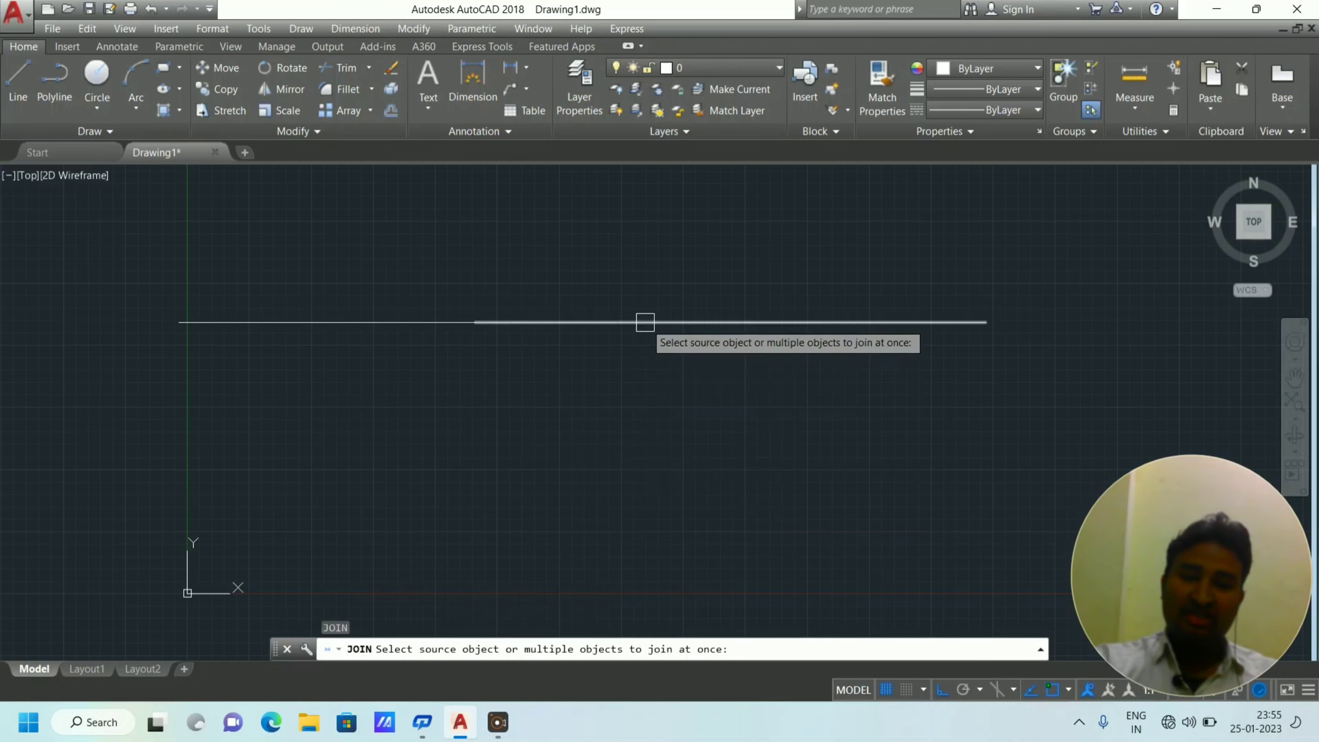
left_click(644, 322)
left_click(418, 322)
key("Return")
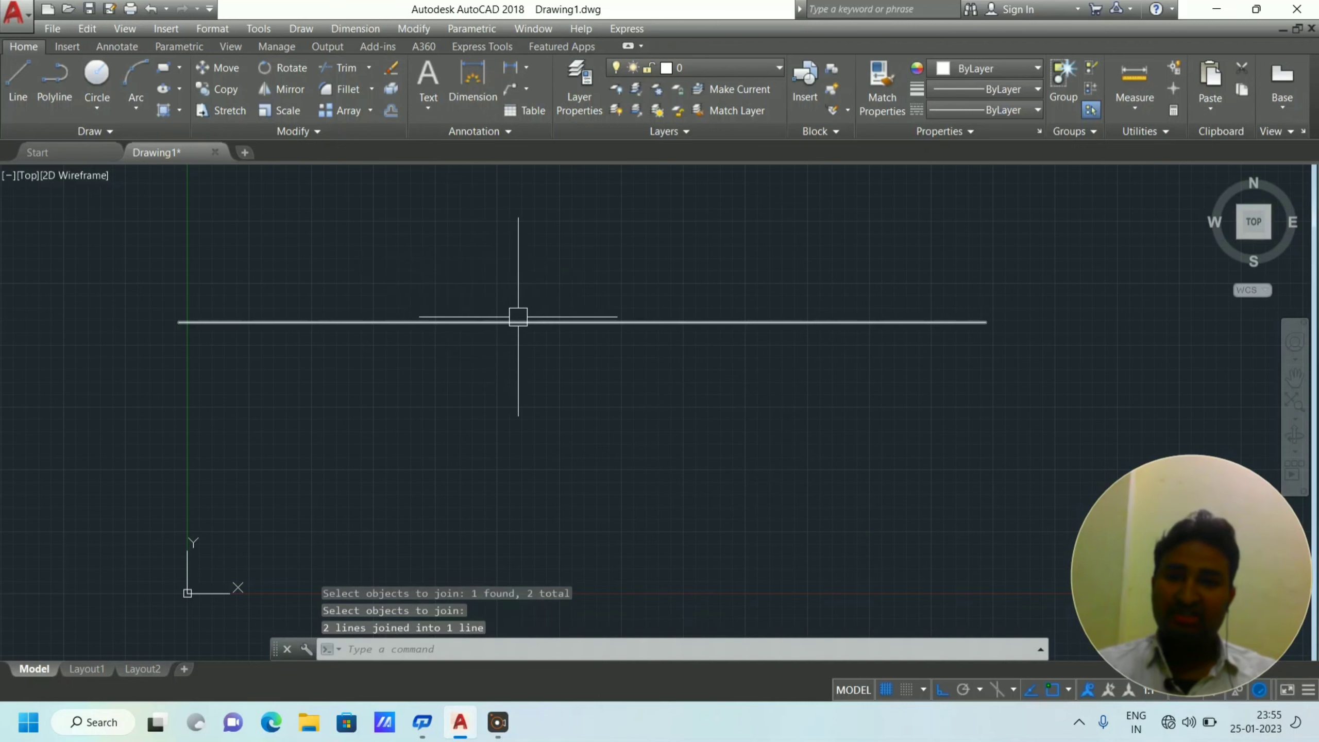
left_click(520, 322)
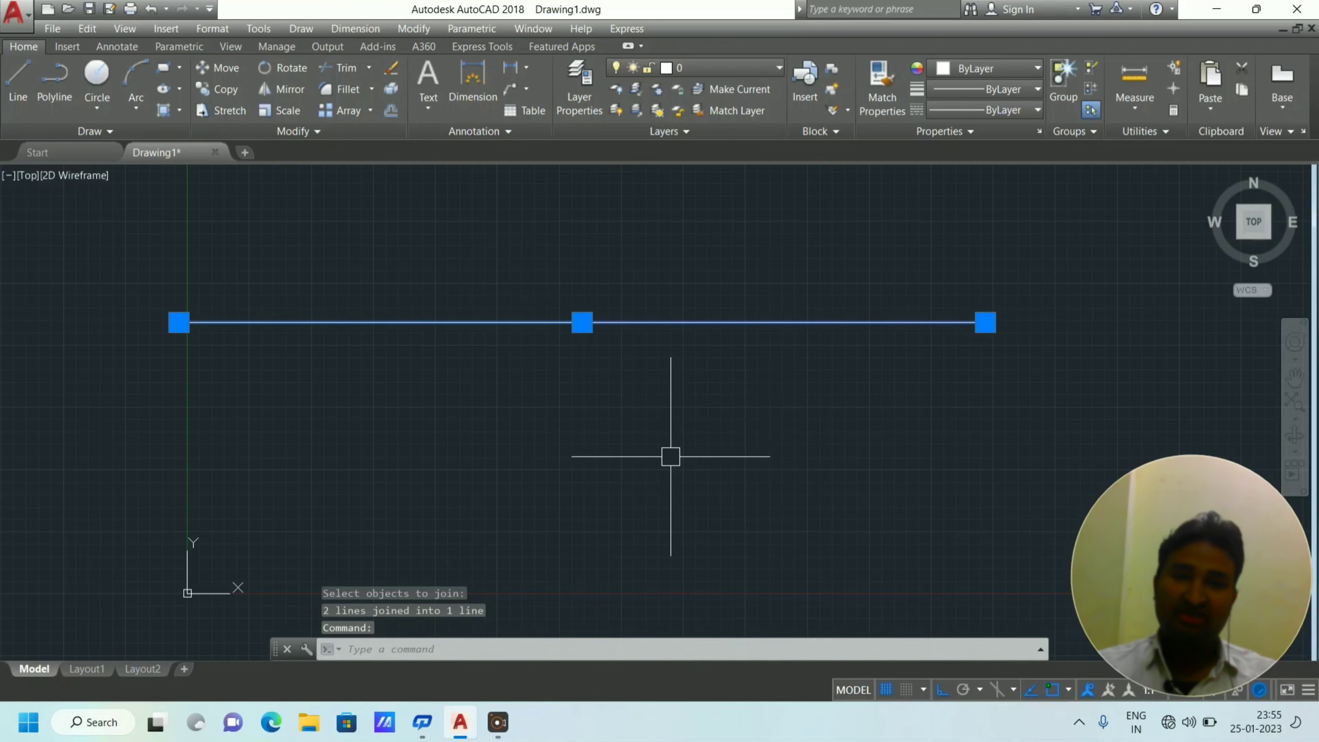
key("Escape")
Break the horizontal line using the First point option, removing the stretch from about one quarter to two thirds of its length.
middle_click_drag(653, 444, 665, 477)
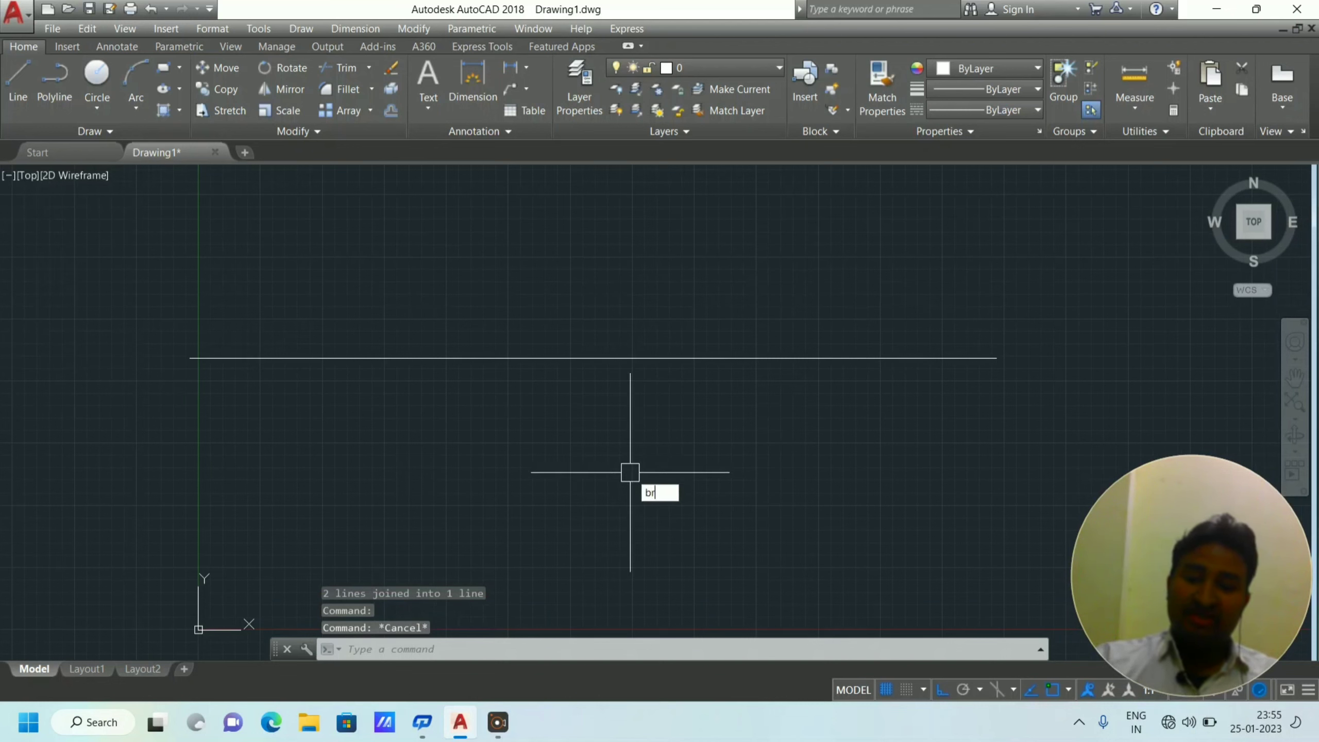
type("br")
key("Return")
left_click(586, 358)
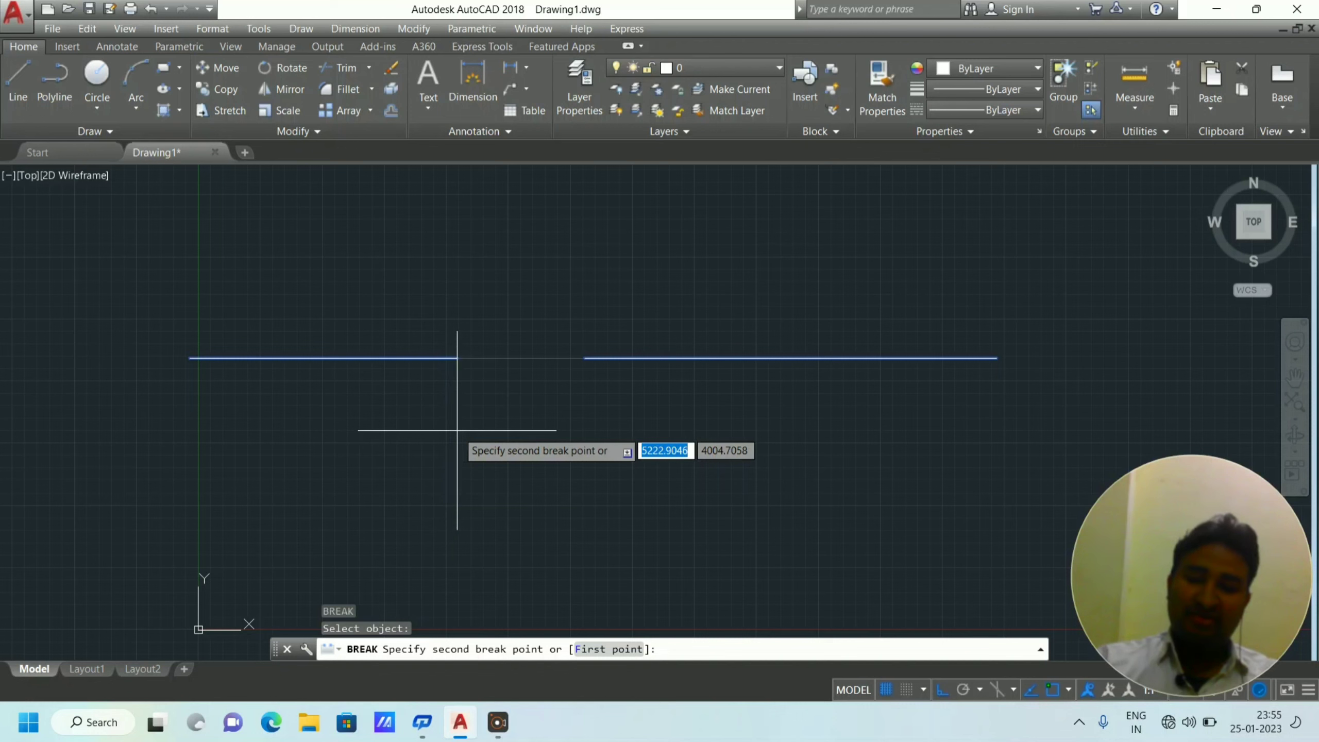
type("f")
key("Return")
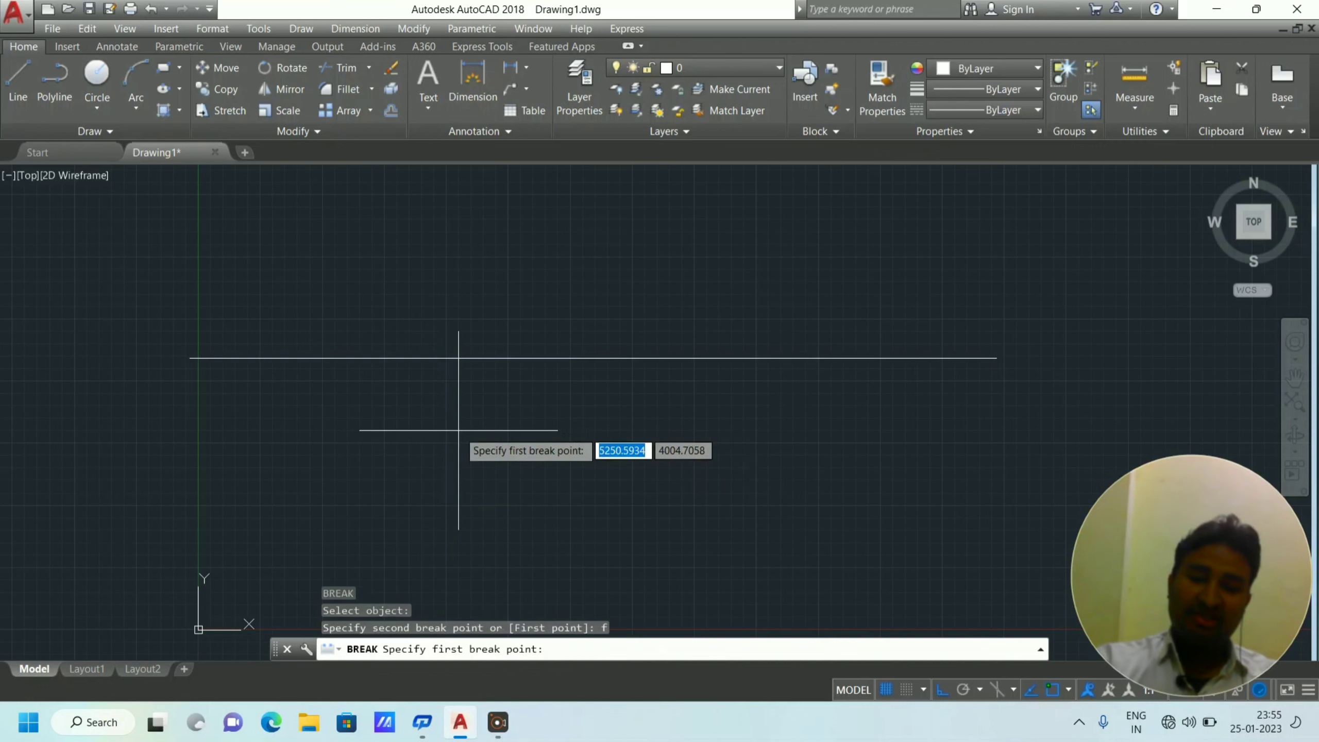
left_click(383, 357)
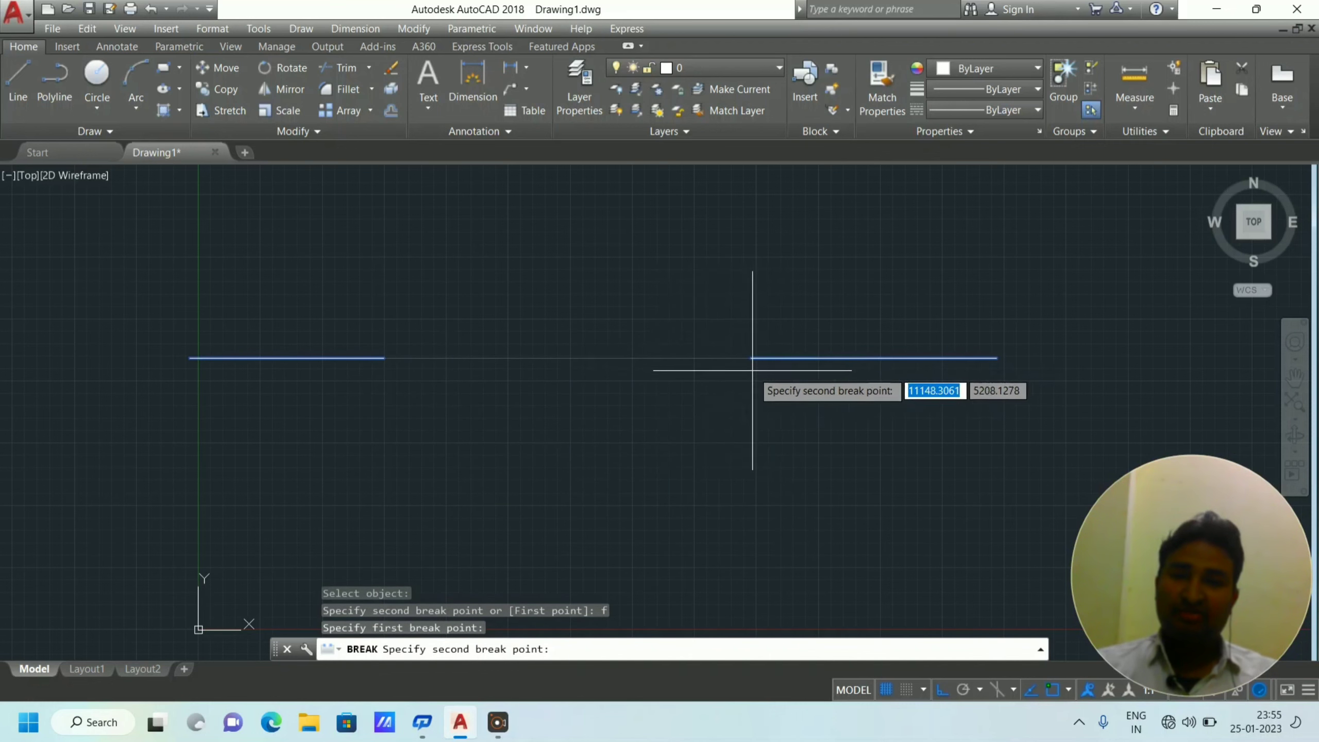
left_click(720, 358)
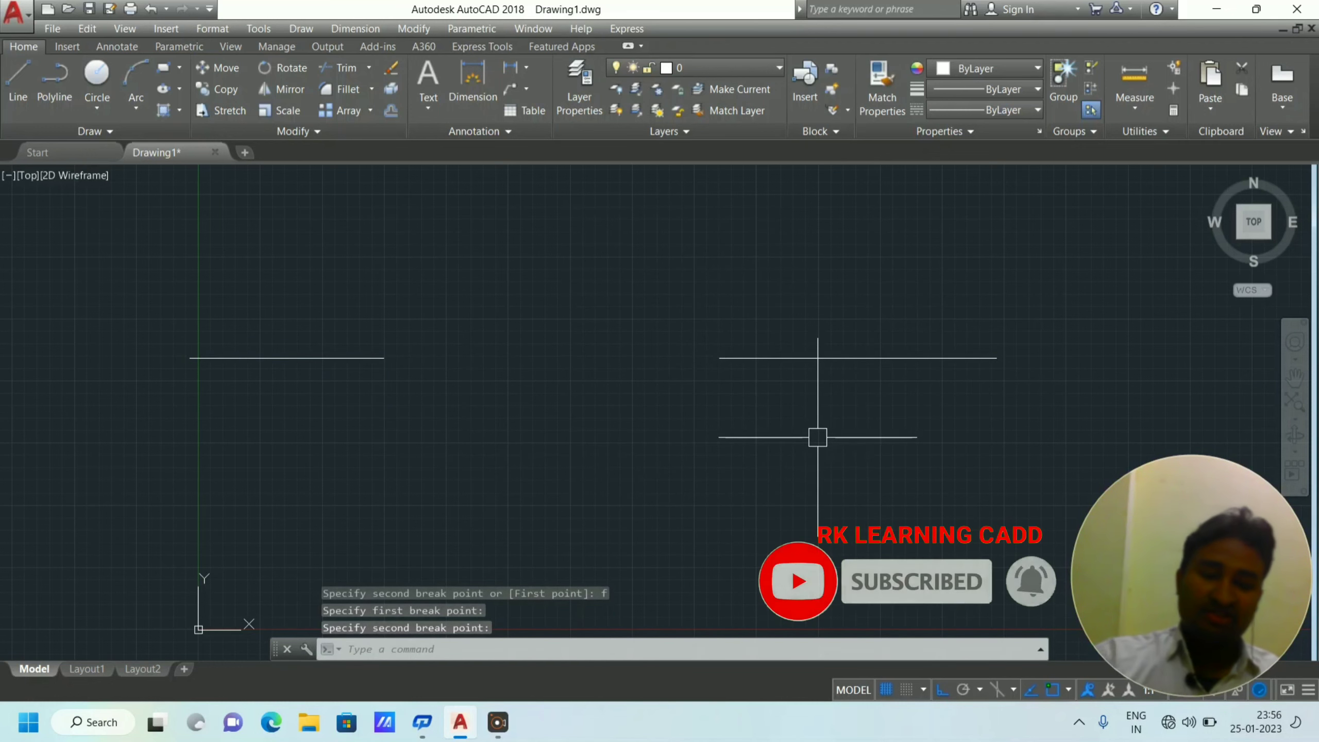
Join the two collinear line segments across the gap into a single line.
type("j")
key("Return")
left_click(369, 357)
left_click(742, 358)
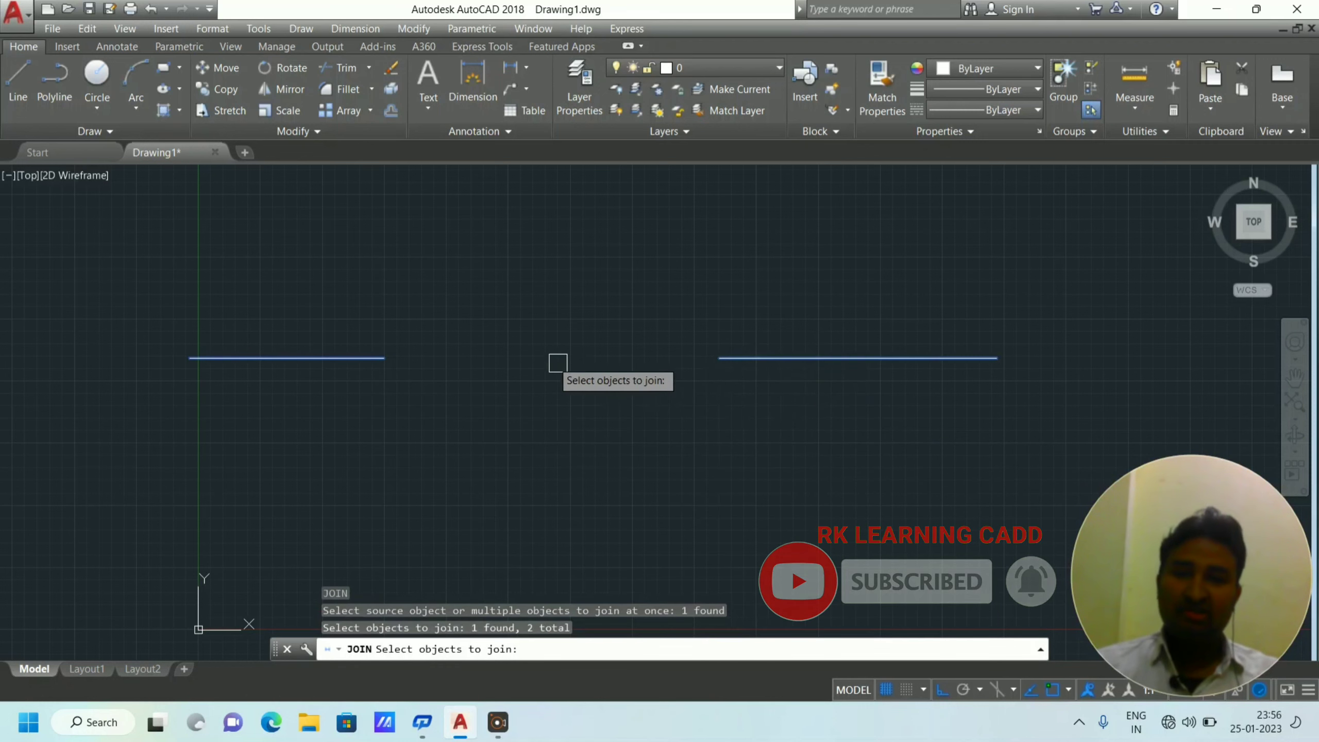
key("Return")
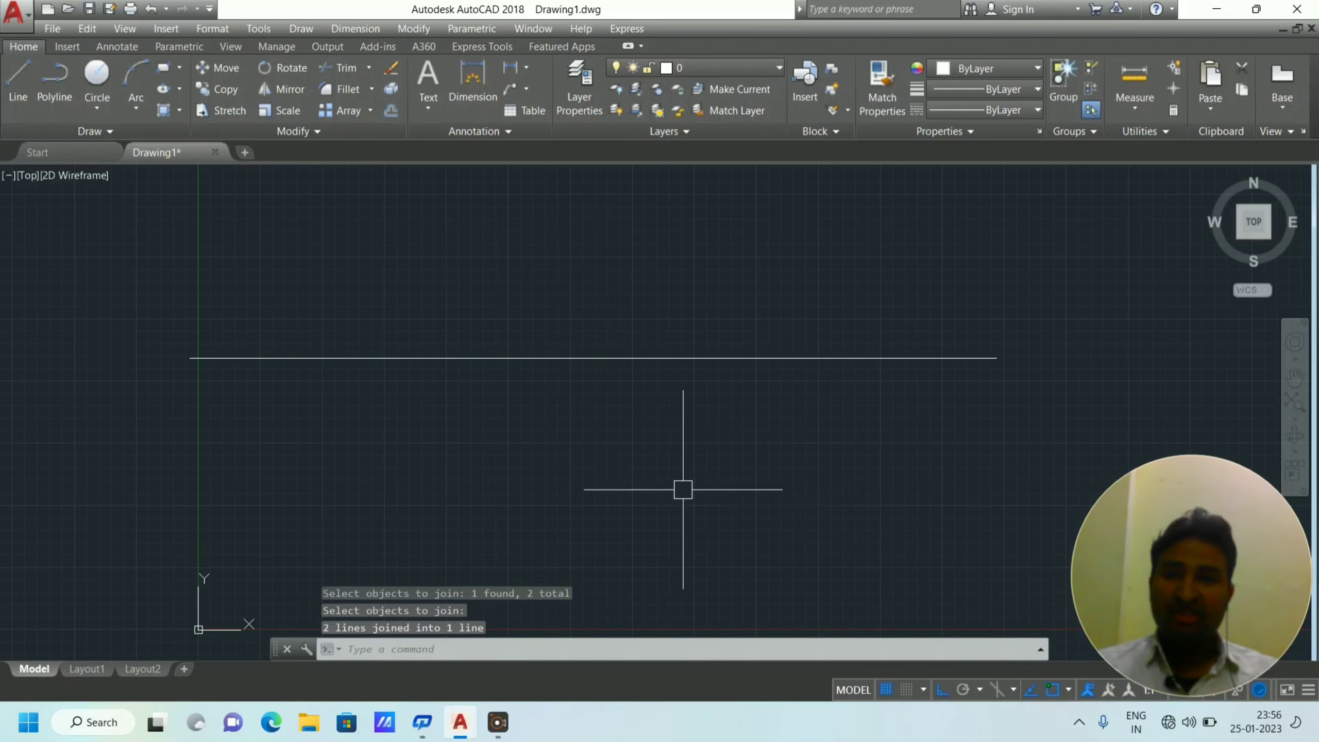